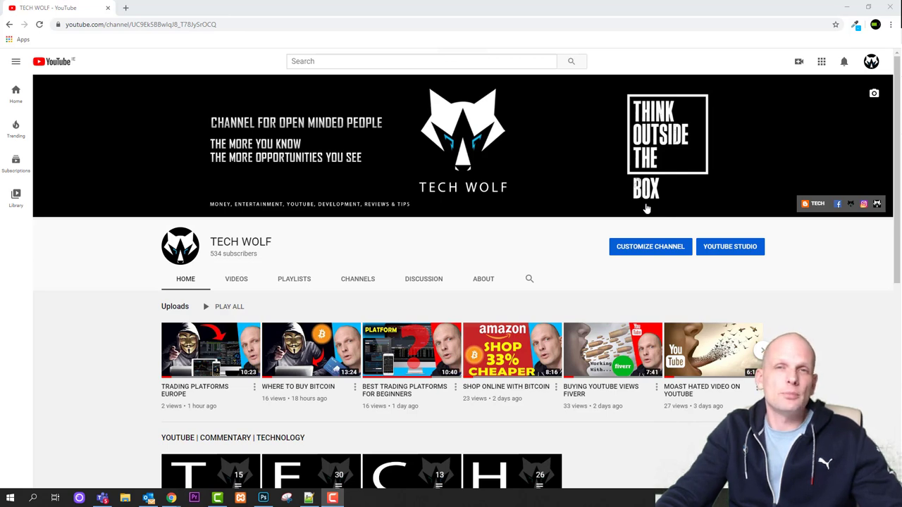
# Open wordpress.com in a new incognito Chrome window and start building a new website
pyautogui.click(125, 7)
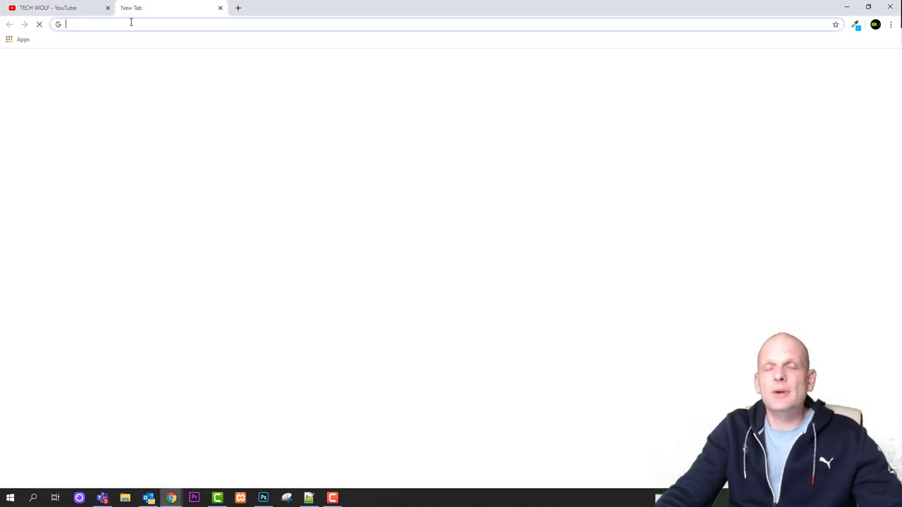
pyautogui.click(220, 8)
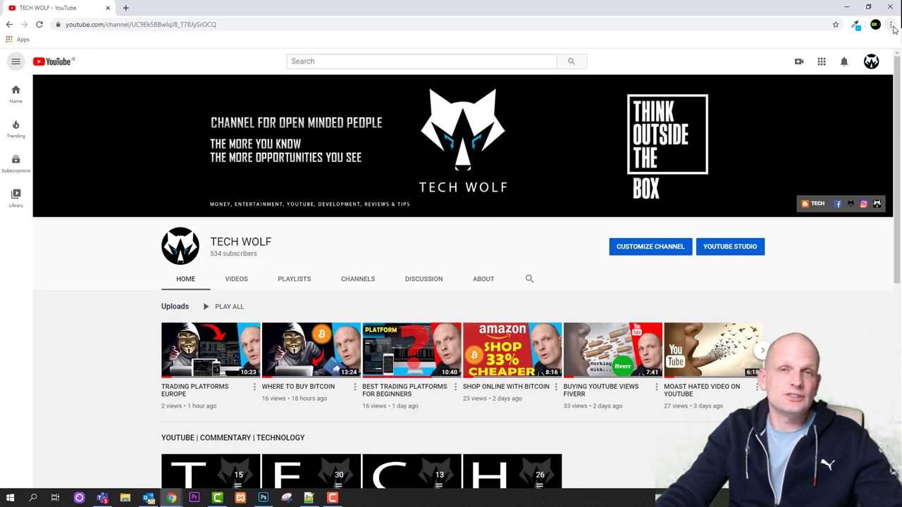
pyautogui.click(893, 27)
pyautogui.click(839, 64)
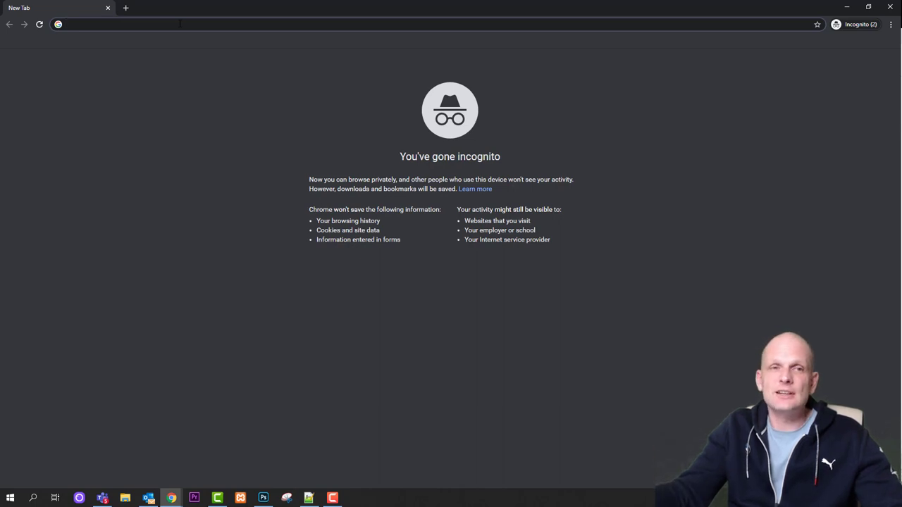
pyautogui.write('wordepress.com')
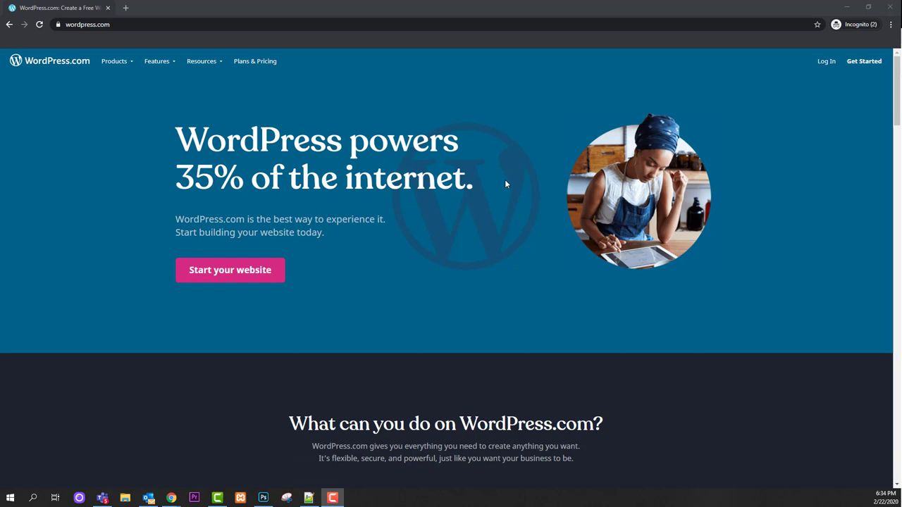
pyautogui.click(280, 279)
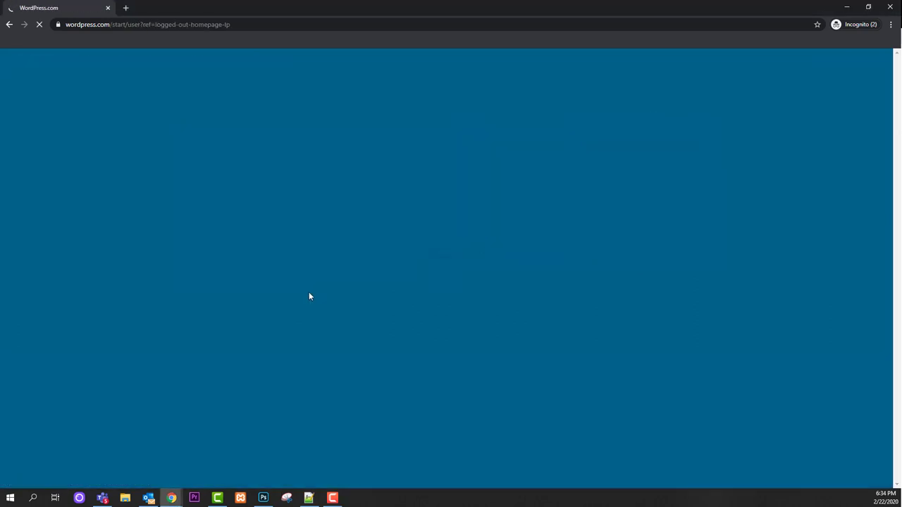
# Enter the account e-mail address and a username on the sign-up form
pyautogui.click(416, 130)
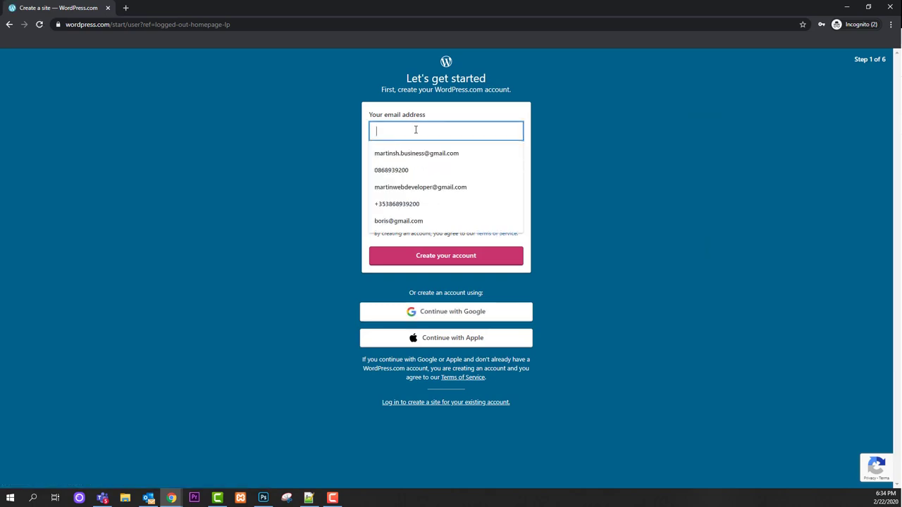
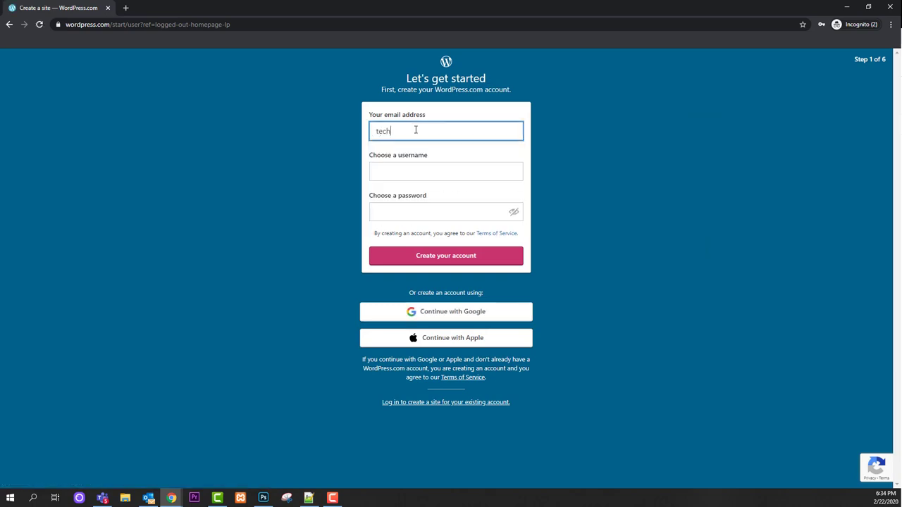
pyautogui.click(392, 171)
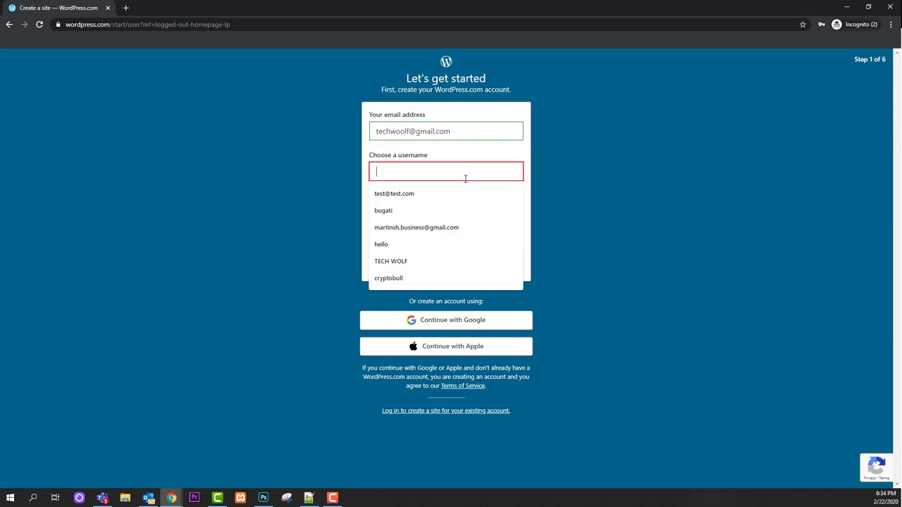
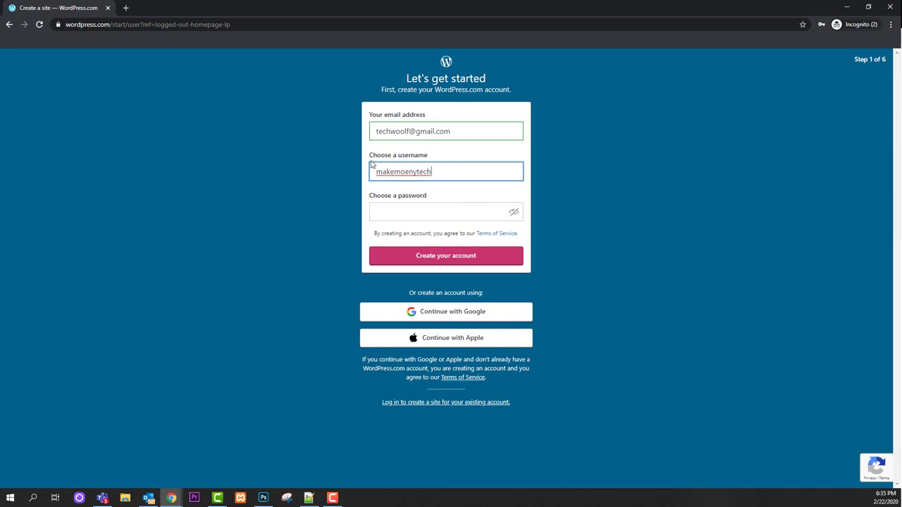
pyautogui.click(419, 210)
# Enter a password and create the WordPress.com account
pyautogui.write('*********')
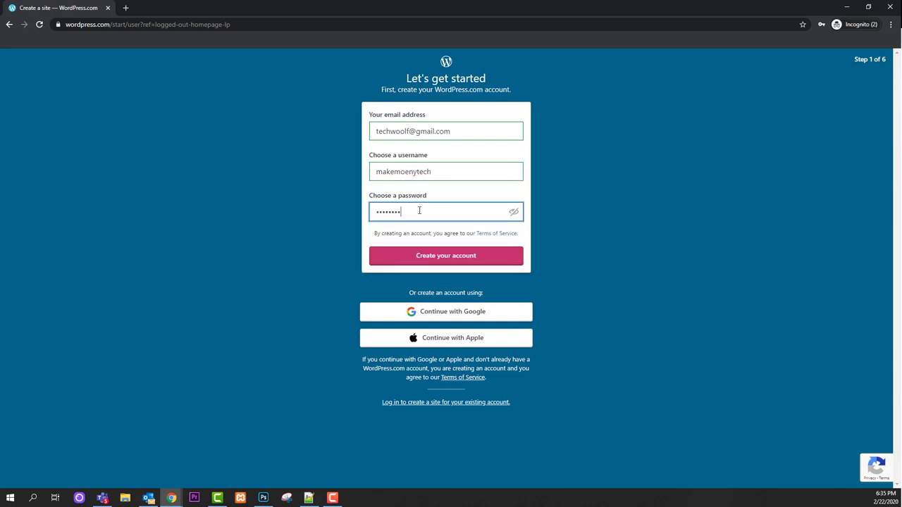
pyautogui.click(449, 260)
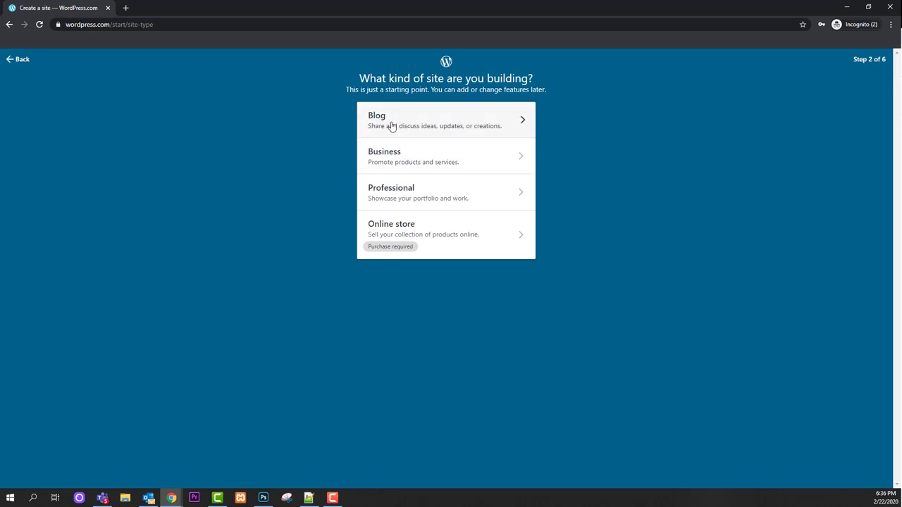
# Choose Blog as the site type and pick Blogging from the popular topics
pyautogui.click(414, 125)
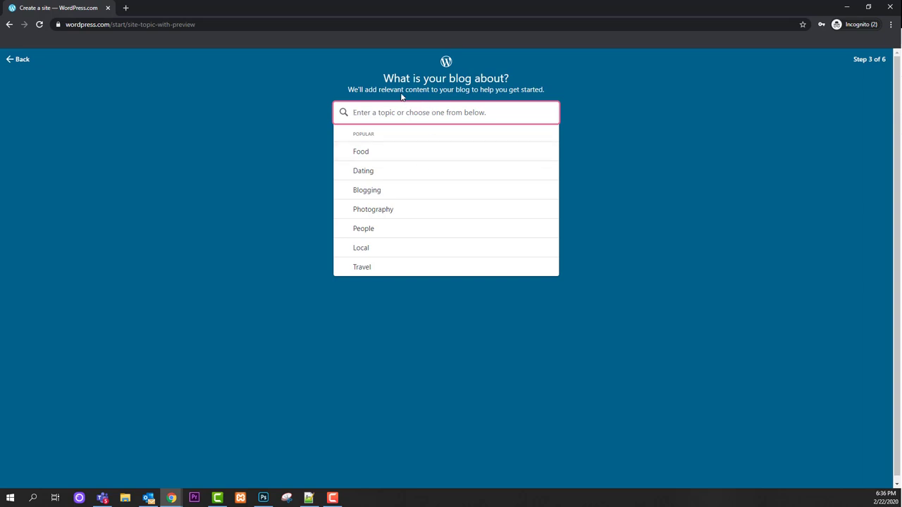
pyautogui.moveTo(419, 90); pyautogui.dragTo(472, 107)
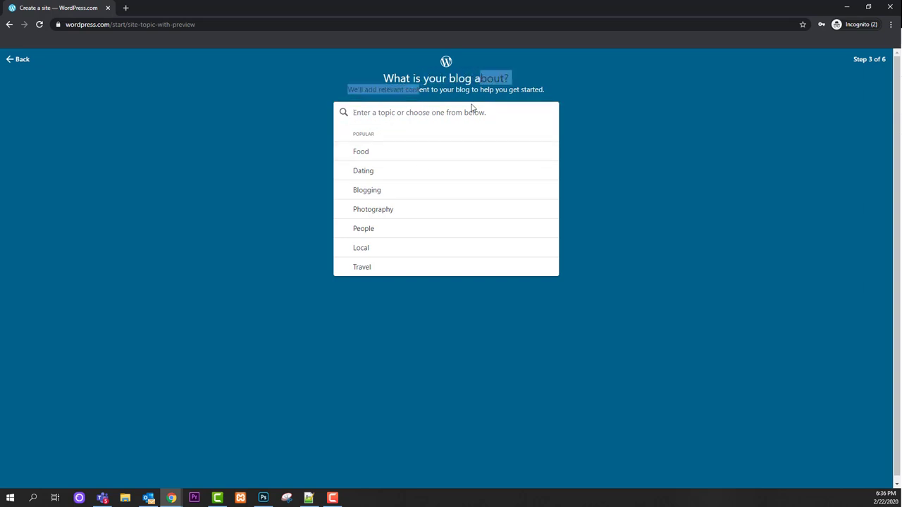
pyautogui.click(430, 113)
pyautogui.click(392, 191)
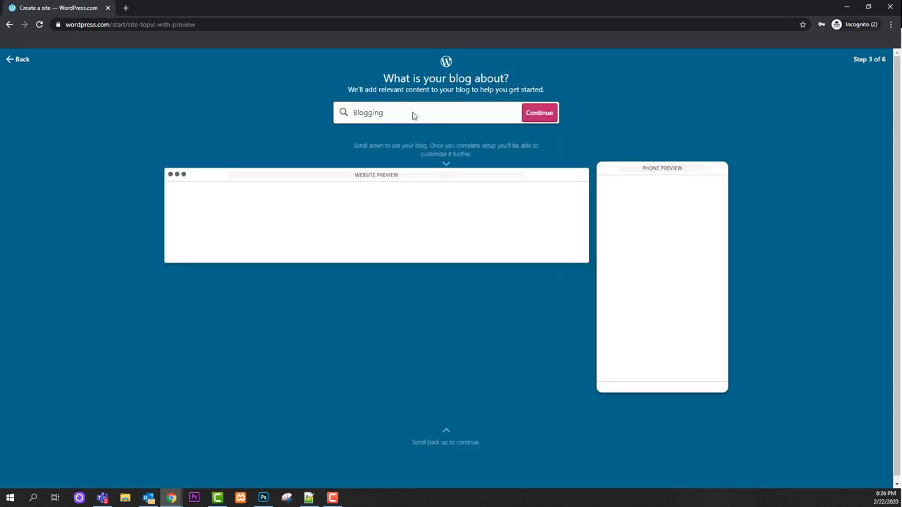
# Replace the topic with 'Make money Online' and scroll through the generated previews
pyautogui.moveTo(400, 112); pyautogui.dragTo(358, 119)
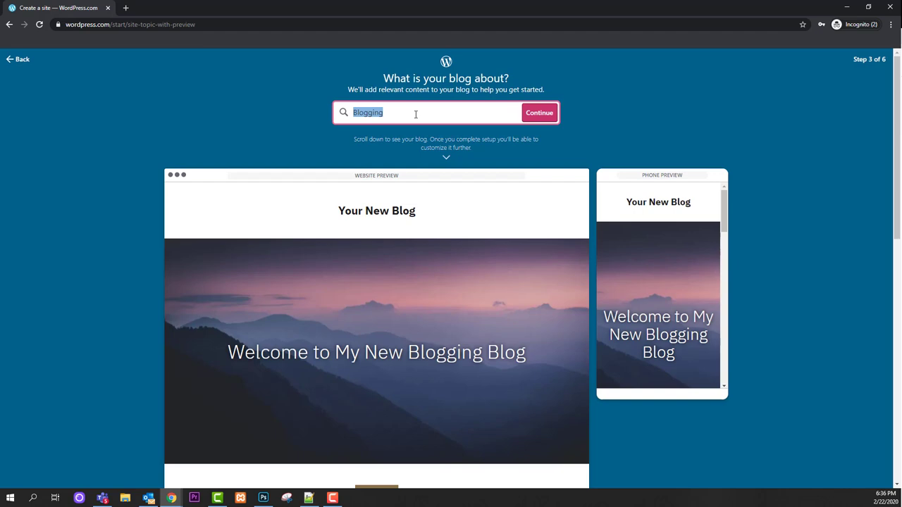
pyautogui.write('Make money Online')
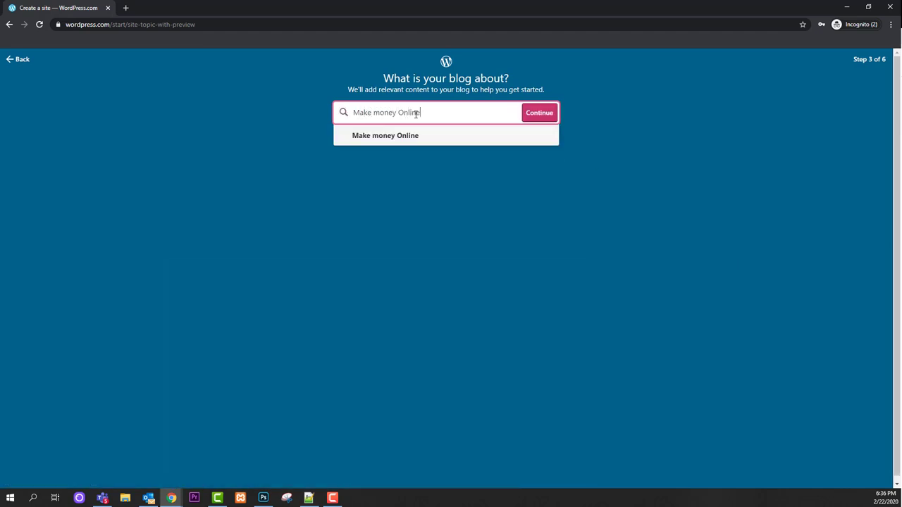
pyautogui.scroll(3, 605, 205)
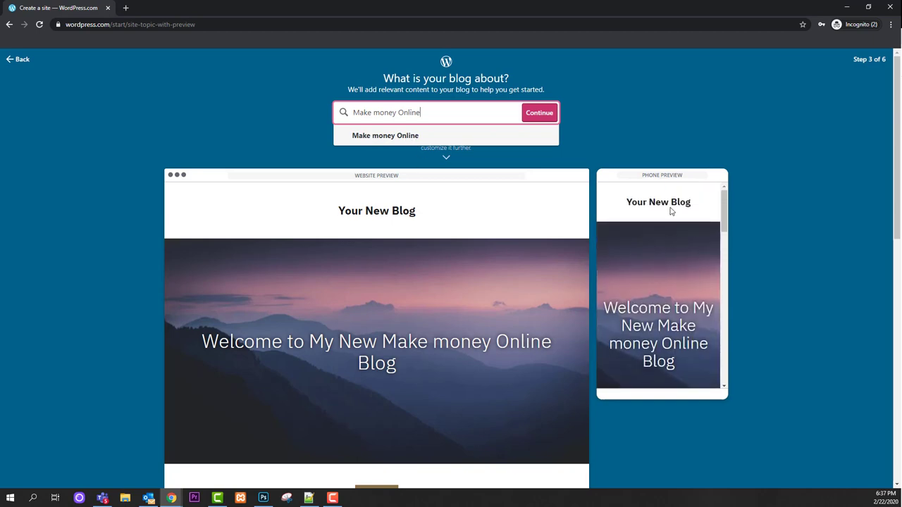
pyautogui.scroll(-5, 673, 212)
pyautogui.scroll(5, 674, 222)
pyautogui.scroll(-5, 673, 221)
pyautogui.moveTo(345, 212); pyautogui.dragTo(427, 216)
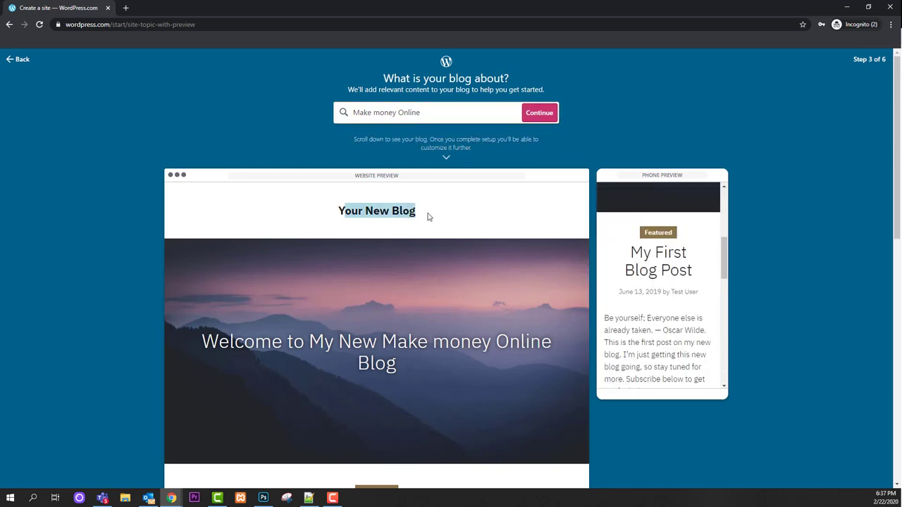
pyautogui.scroll(-8, 371, 227)
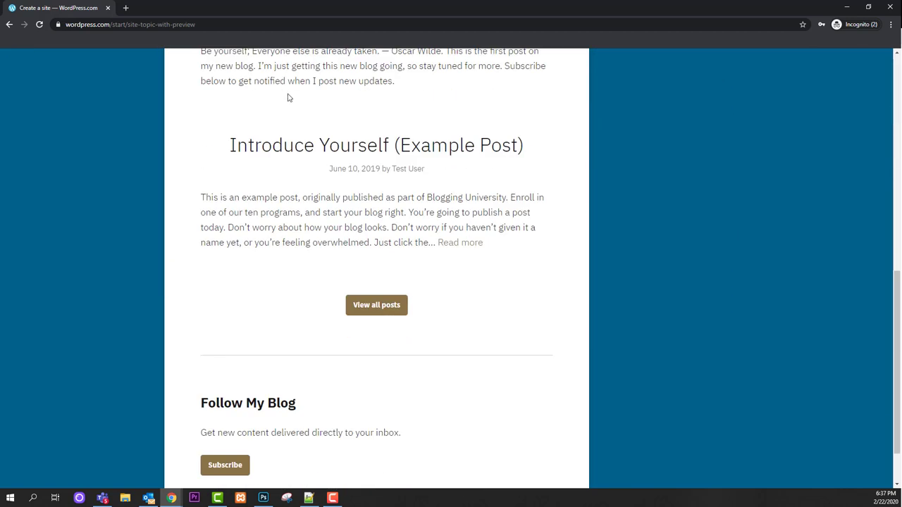
pyautogui.scroll(-1, 282, 97)
pyautogui.scroll(2, 338, 241)
pyautogui.scroll(-1, 358, 250)
pyautogui.scroll(-1, 372, 285)
pyautogui.scroll(10, 434, 190)
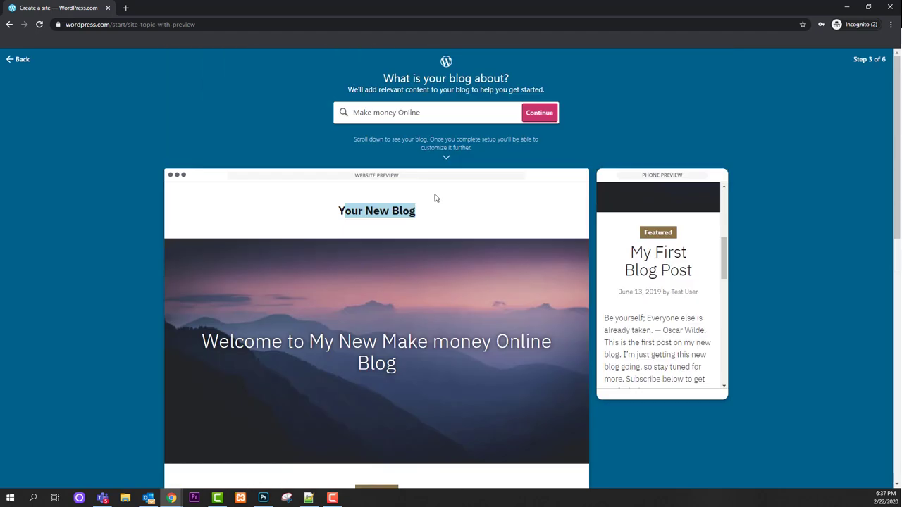
# Confirm the topic and name the blog 'Make Money Onlline'
pyautogui.click(539, 113)
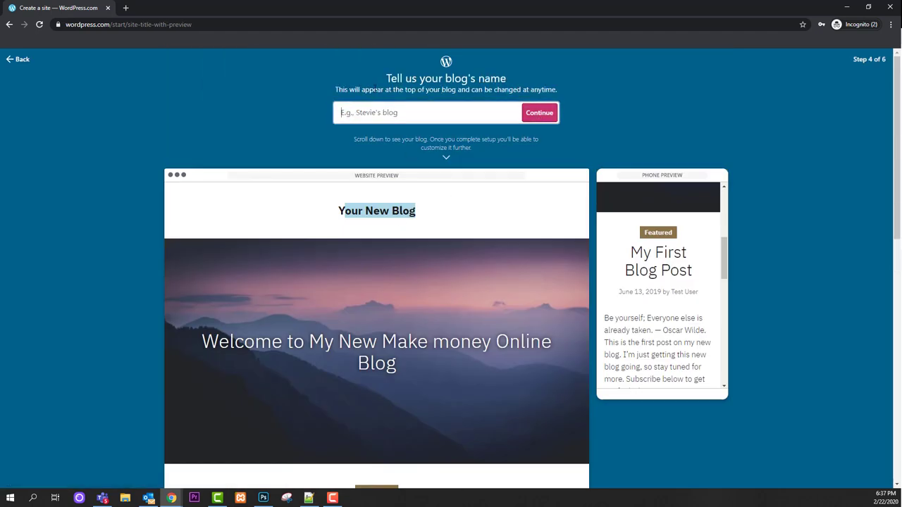
pyautogui.click(430, 119)
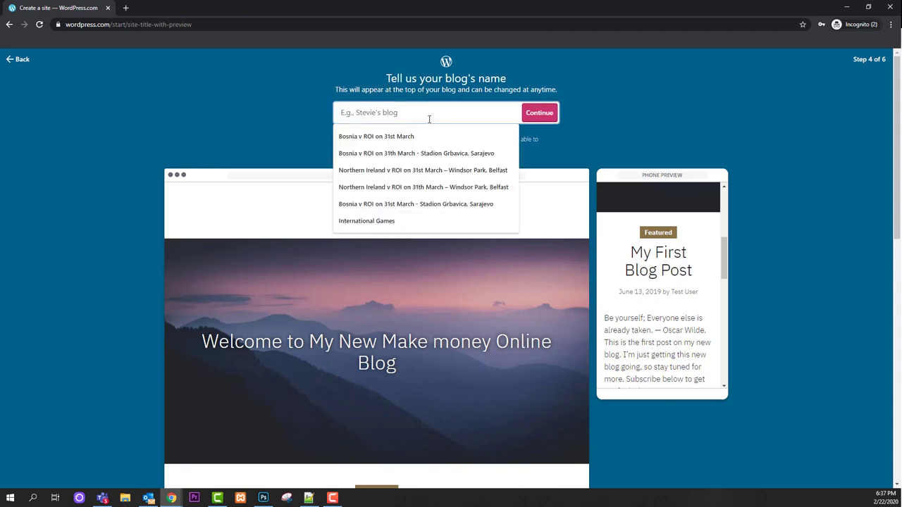
pyautogui.write('Make mo')
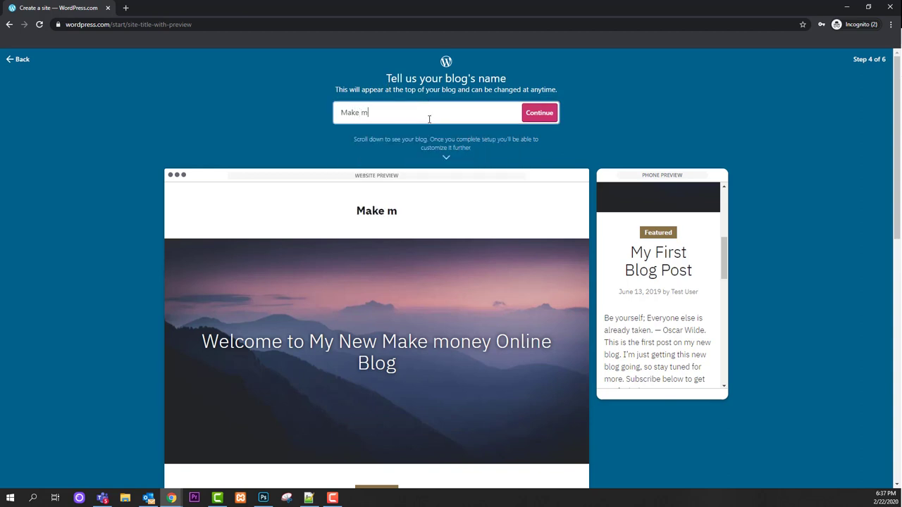
pyautogui.press('BackSpace')
pyautogui.press('BackSpace')
pyautogui.write('Money Onlline')
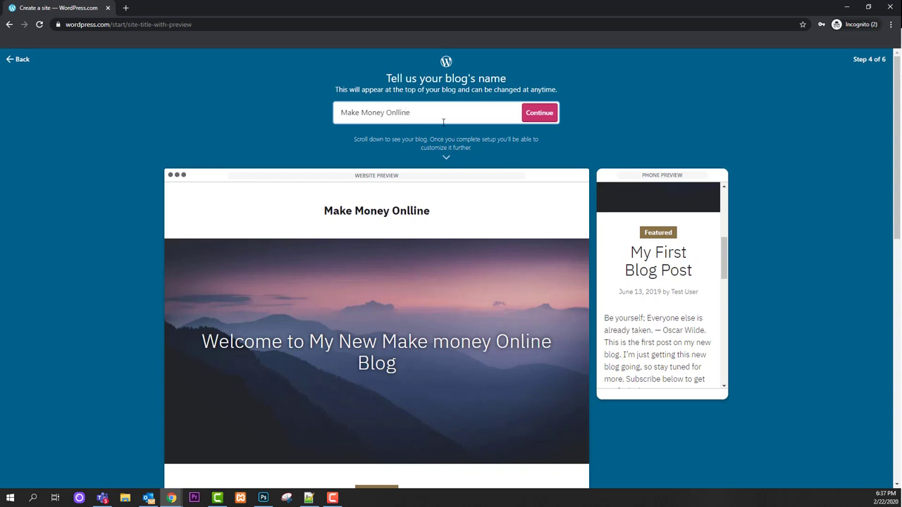
pyautogui.press('Return')
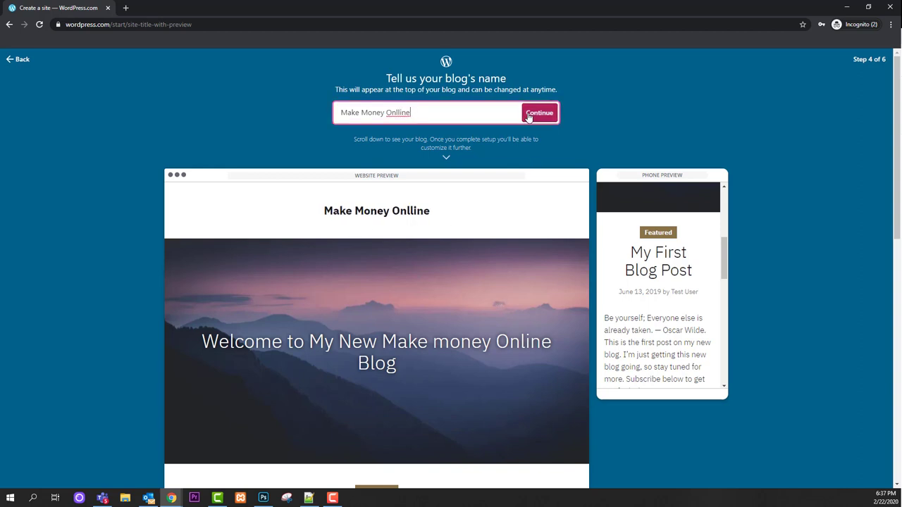
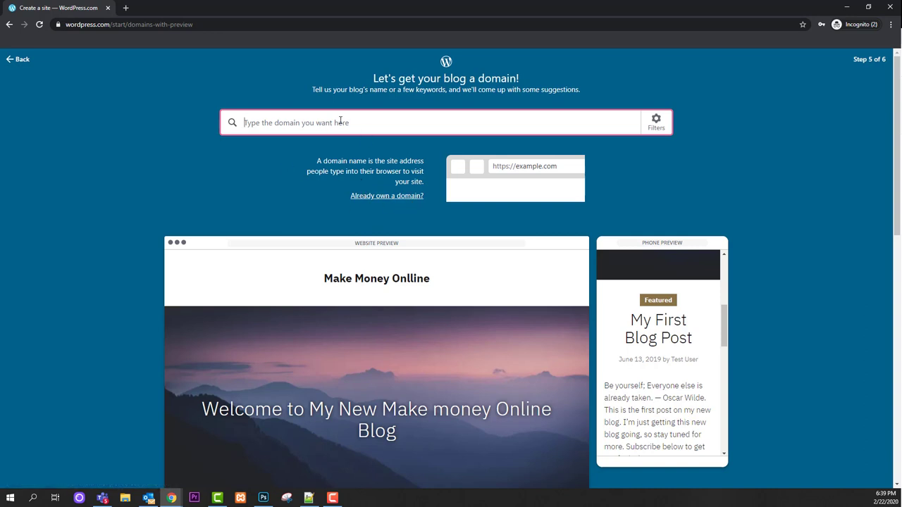
# Search for the domain makemoneyonlinefree, replacing the mistyped entry
pyautogui.write('make')
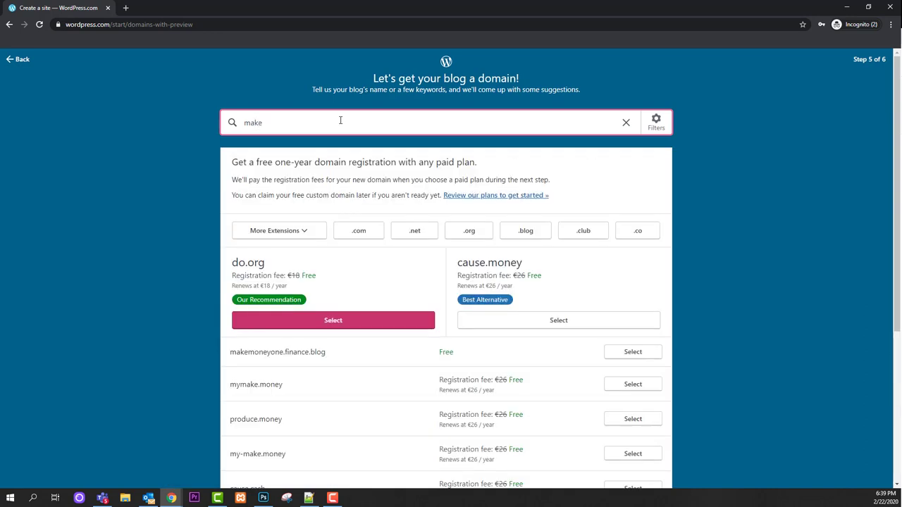
pyautogui.write('moneyonline')
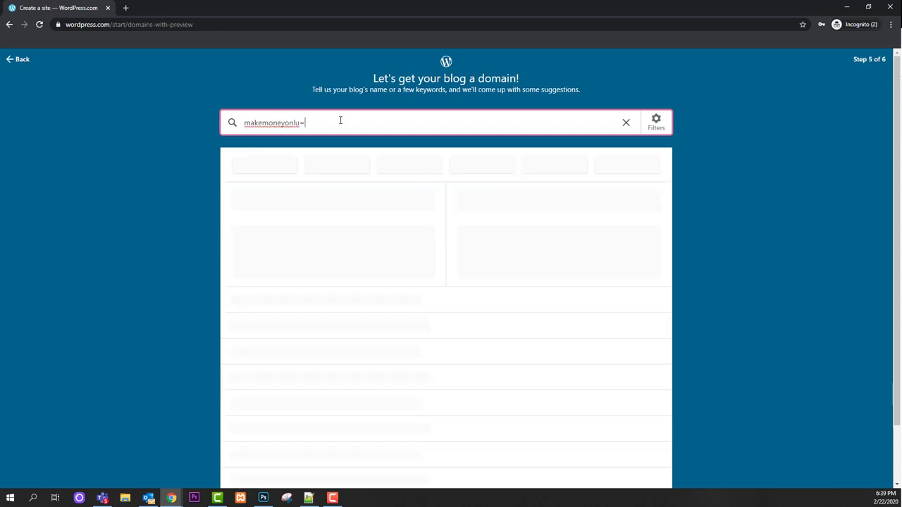
pyautogui.hotkey('ctrl', 'a')
pyautogui.press('BackSpace')
pyautogui.write('makemoneyonlinefree')
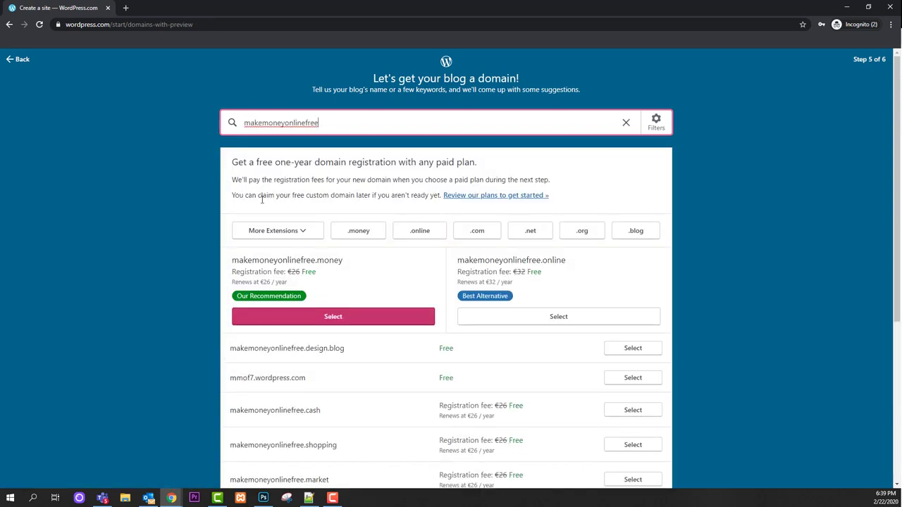
# Scroll through the suggested addresses, including makemoneyonlinefree.money and makemoneyonlinefree.online
pyautogui.scroll(-1, 258, 199)
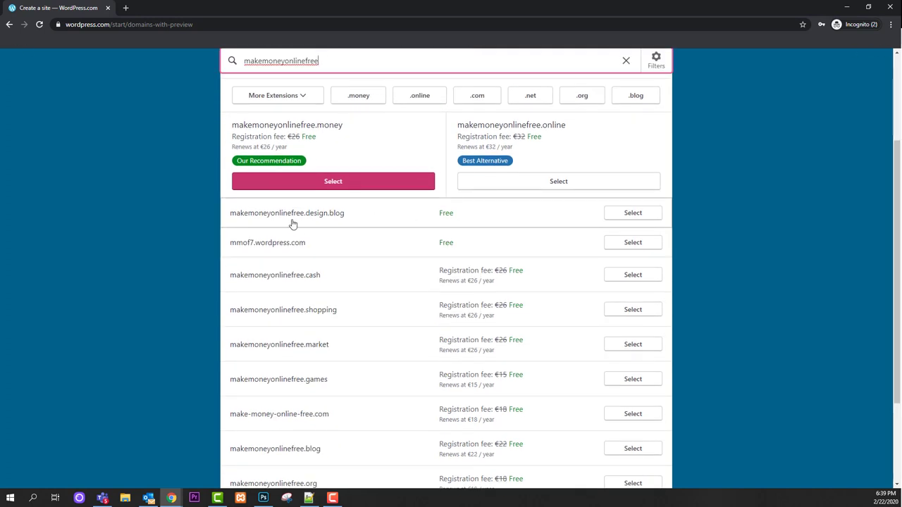
pyautogui.scroll(2, 362, 177)
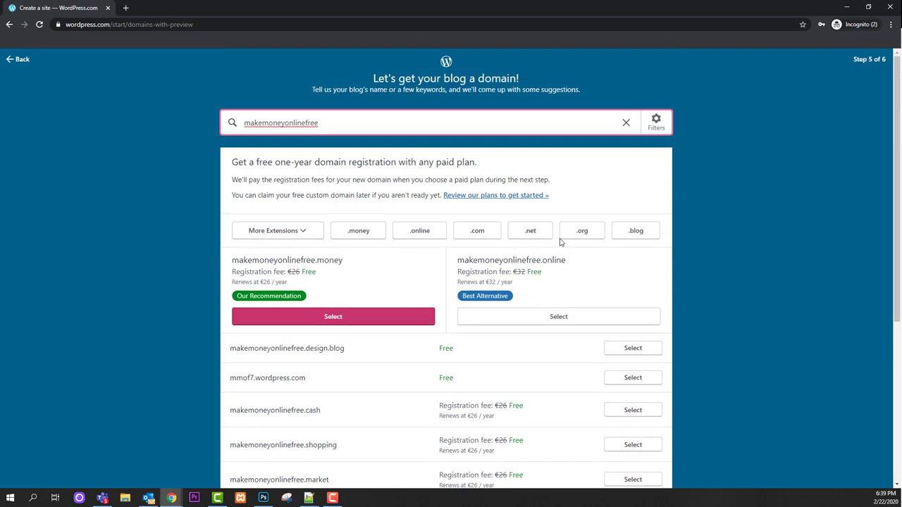
pyautogui.scroll(-1, 567, 245)
pyautogui.scroll(-3, 562, 248)
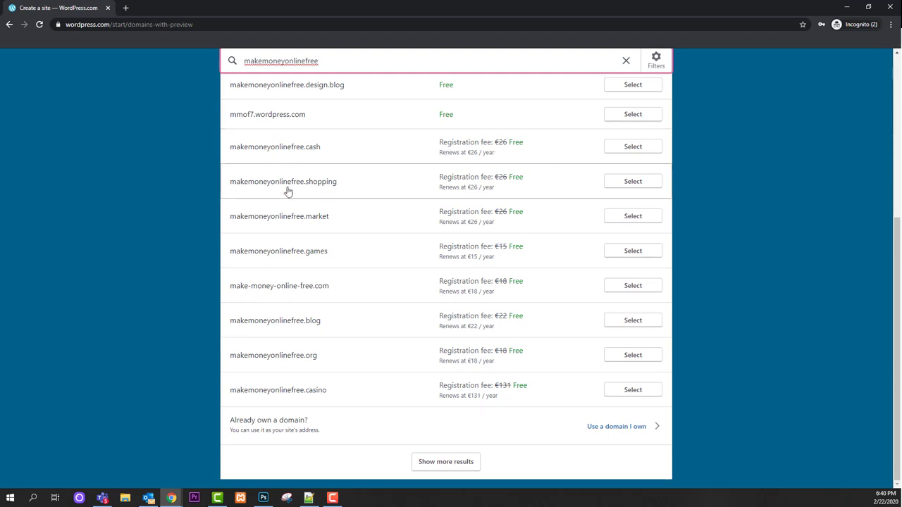
pyautogui.scroll(4, 329, 229)
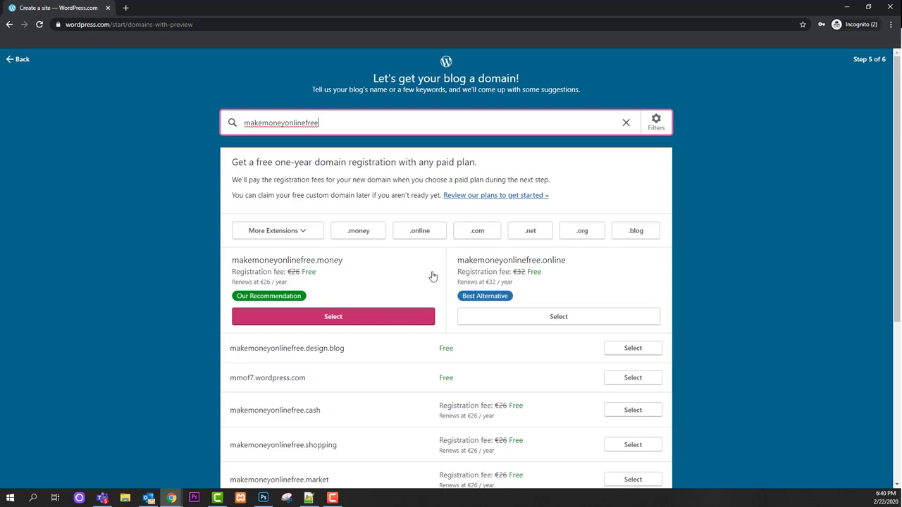
pyautogui.scroll(-1, 440, 260)
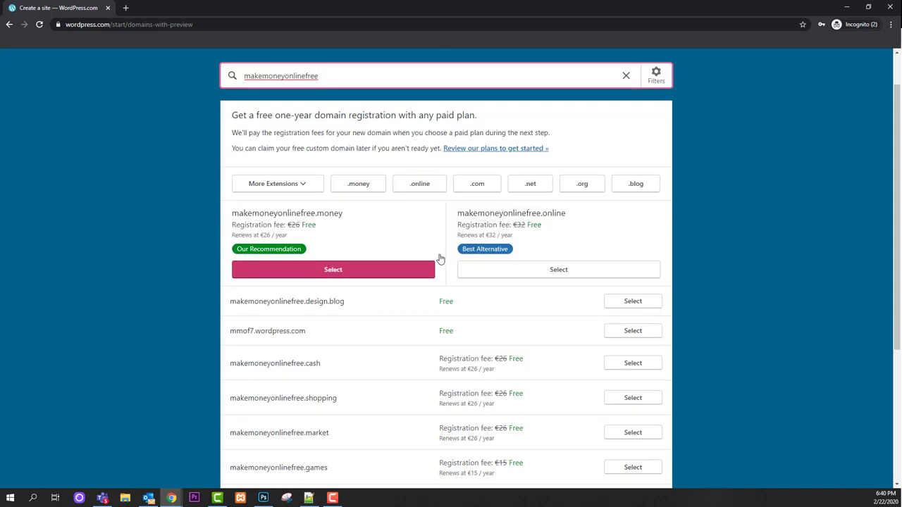
pyautogui.scroll(-1, 439, 260)
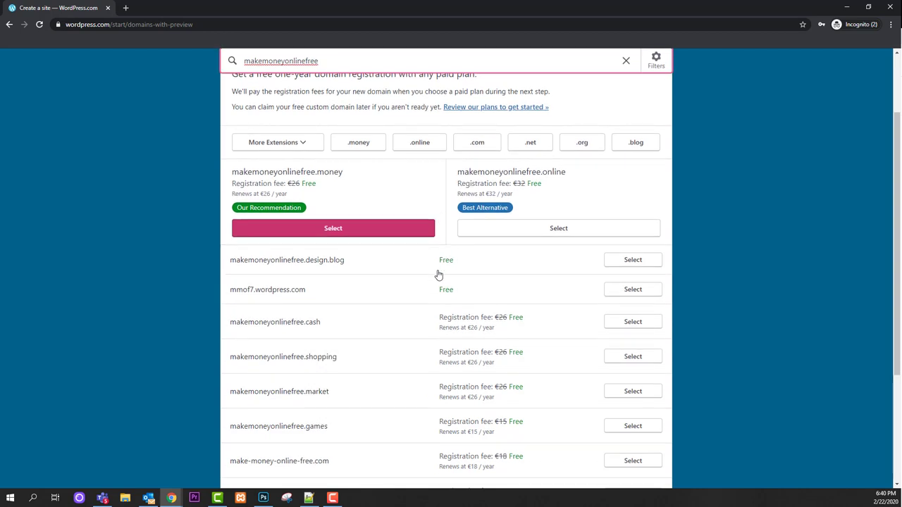
pyautogui.scroll(1, 437, 268)
pyautogui.scroll(-1, 455, 317)
pyautogui.scroll(-1, 455, 321)
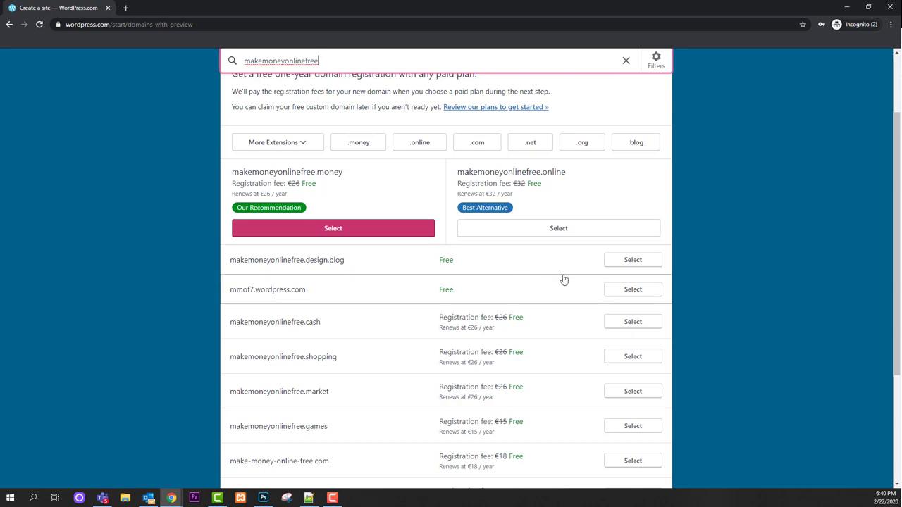
# Choose the free makemoneyonlinefree.design.blog address and continue with a free site
pyautogui.click(624, 266)
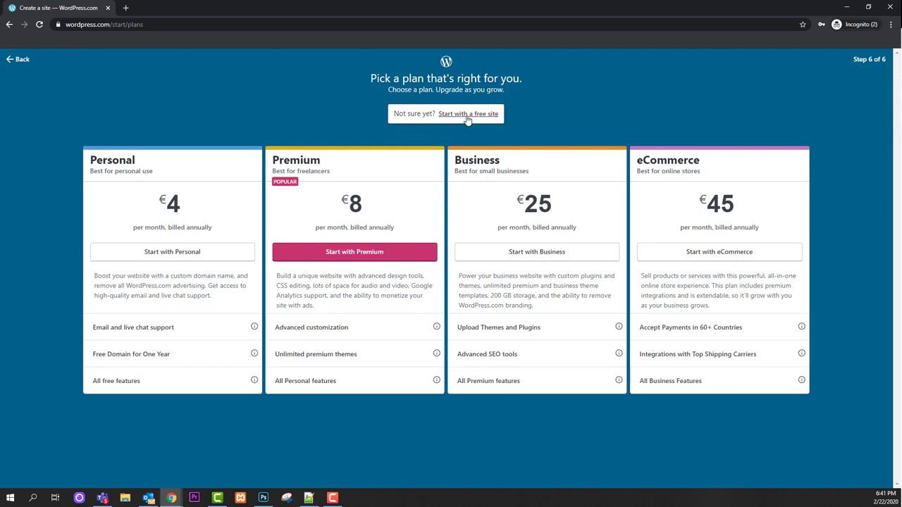
pyautogui.click(468, 115)
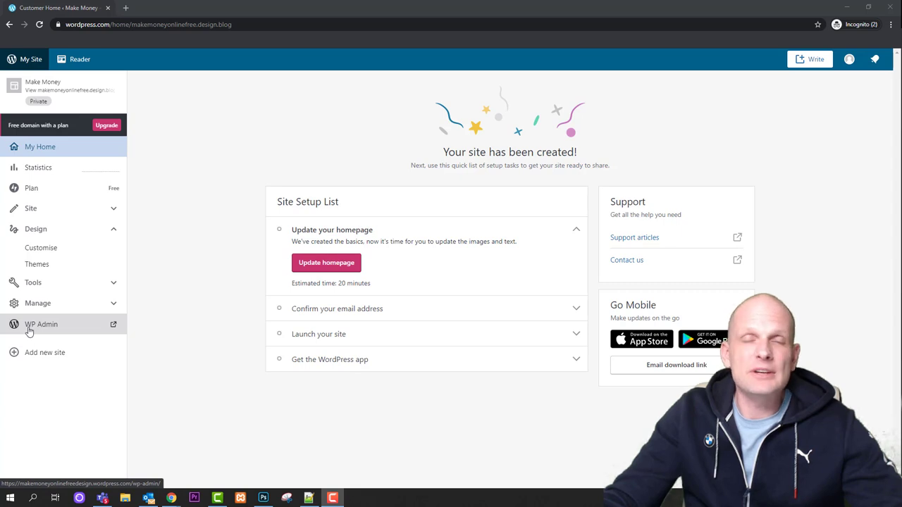
# Open WP Admin to show the Dashboard listing 3 posts, 2 pages and the Maywood theme
pyautogui.click(29, 330)
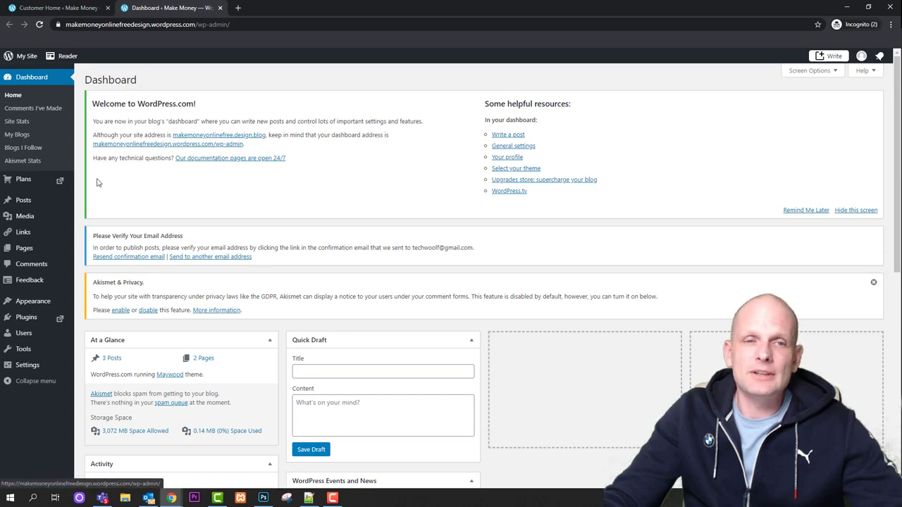
pyautogui.scroll(-5, 97, 189)
pyautogui.scroll(5, 91, 126)
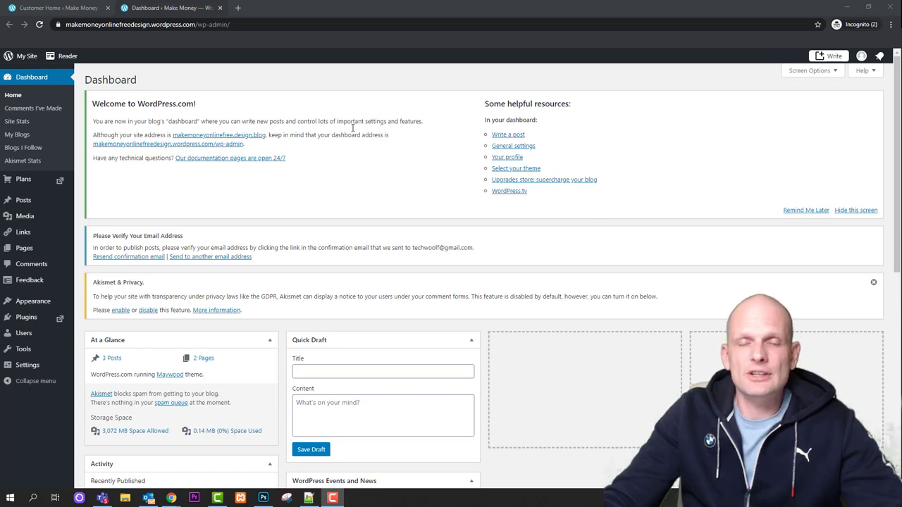
pyautogui.moveTo(65, 350)
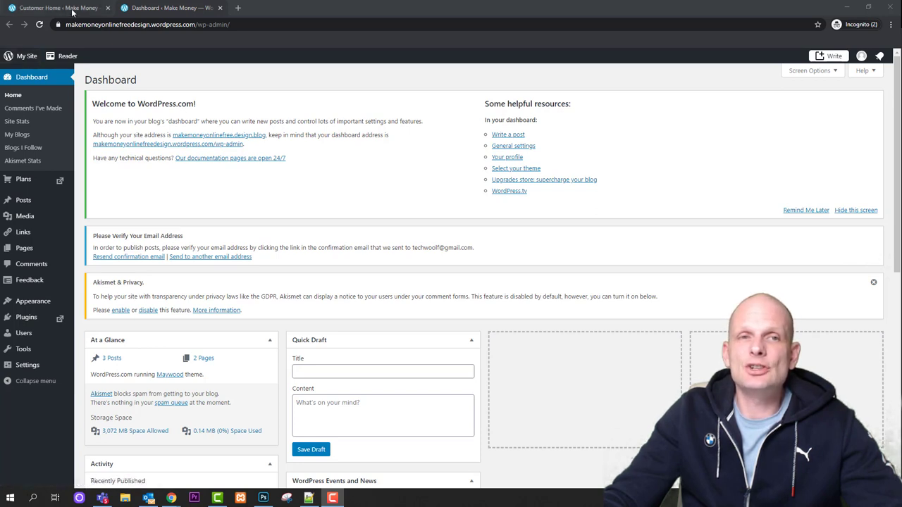
# Open the live makemoneyonlinefree.design.blog site from My Site via Visit site
pyautogui.click(33, 59)
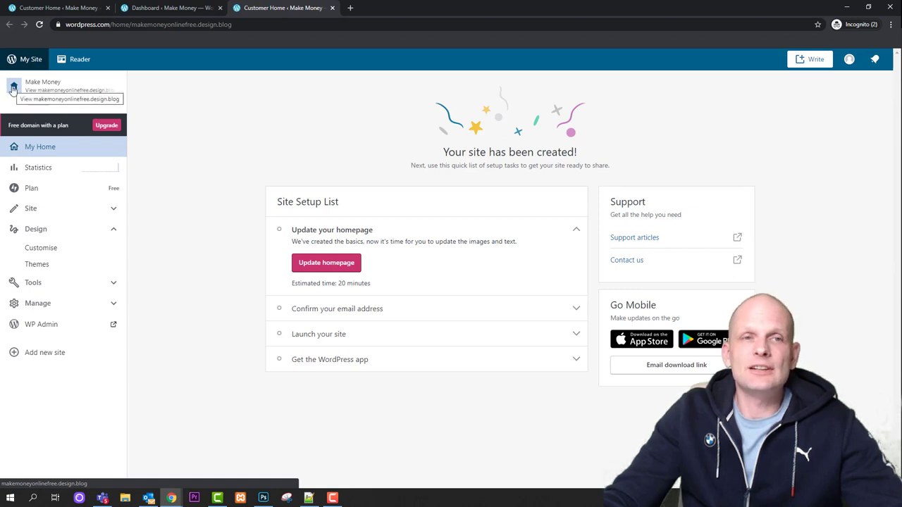
pyautogui.click(13, 88)
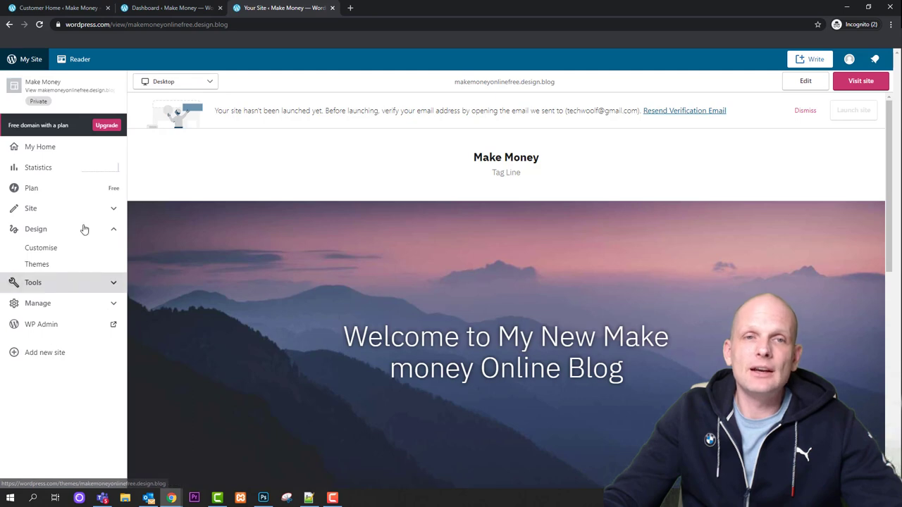
pyautogui.click(865, 85)
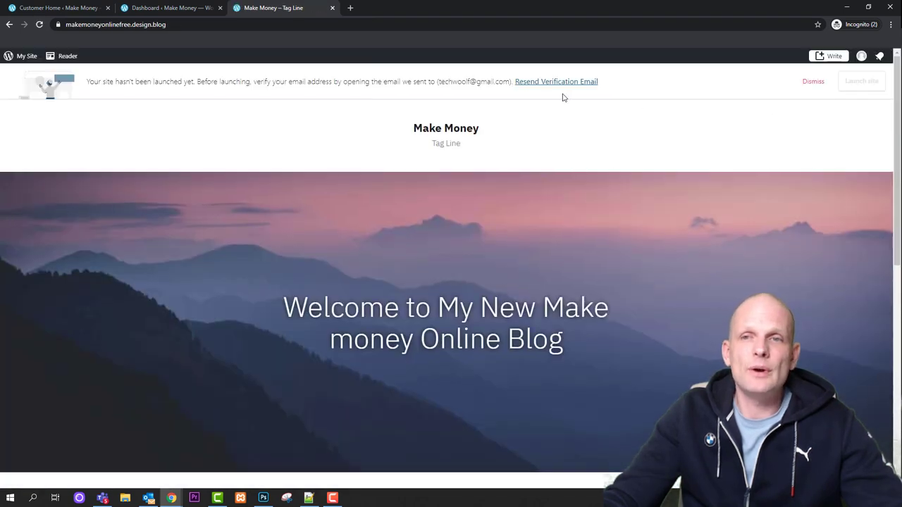
# Dismiss the launch notice and scroll through the blog's posts
pyautogui.click(812, 82)
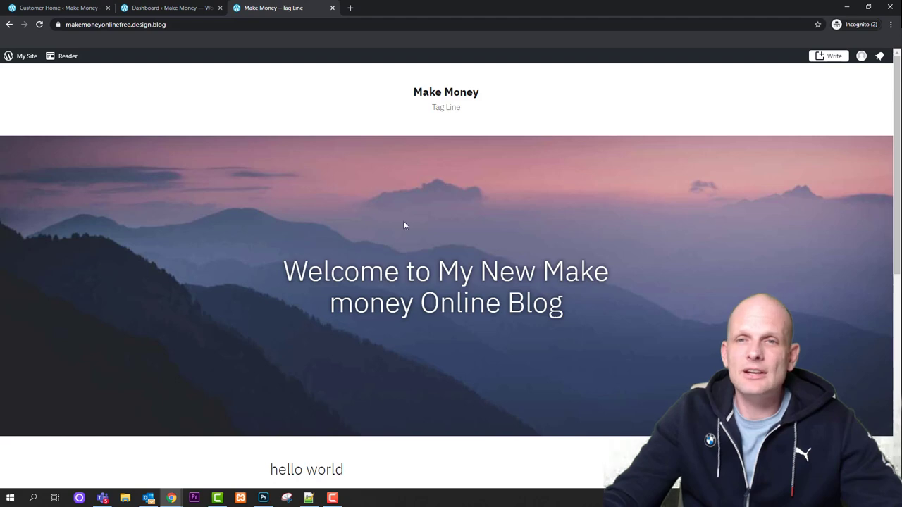
pyautogui.scroll(-6, 471, 225)
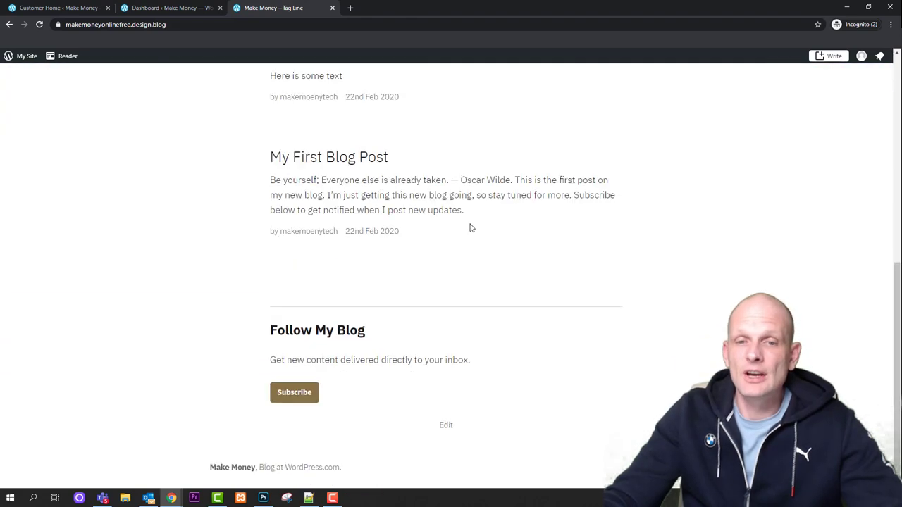
pyautogui.scroll(4, 471, 227)
pyautogui.scroll(2, 470, 227)
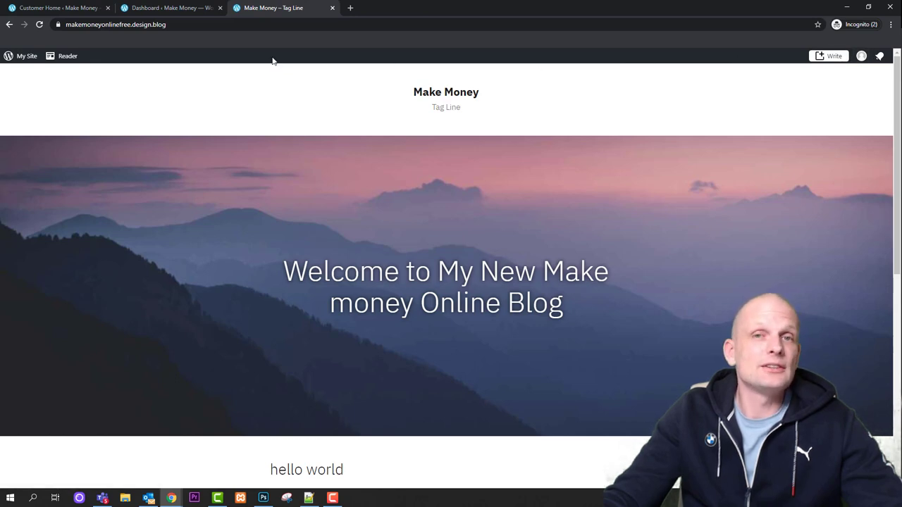
# Select the site's web address, then return to the admin Dashboard tab
pyautogui.moveTo(172, 24); pyautogui.dragTo(65, 24)
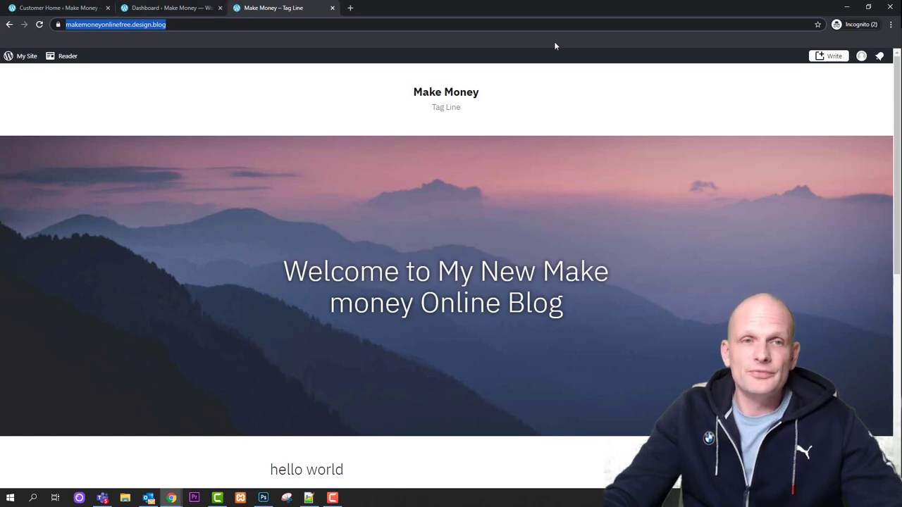
pyautogui.scroll(-3, 458, 308)
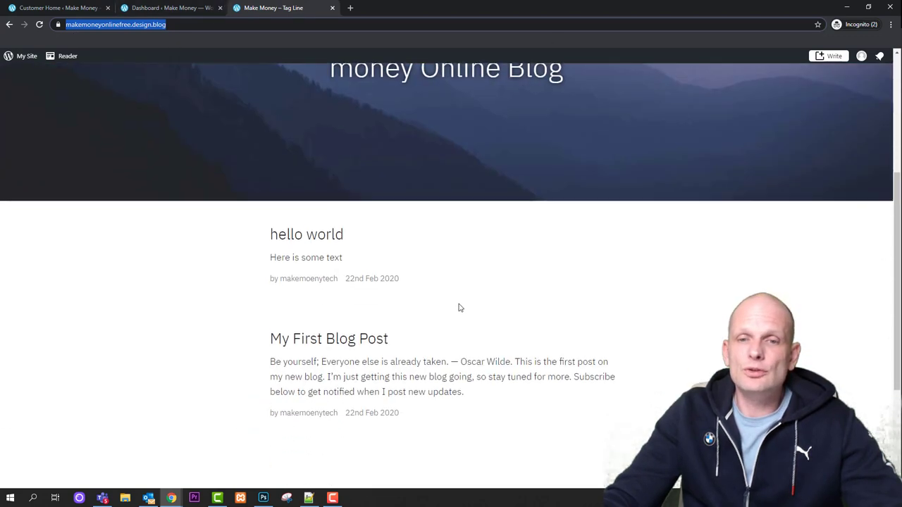
pyautogui.scroll(2, 453, 308)
pyautogui.scroll(2, 305, 155)
pyautogui.click(180, 9)
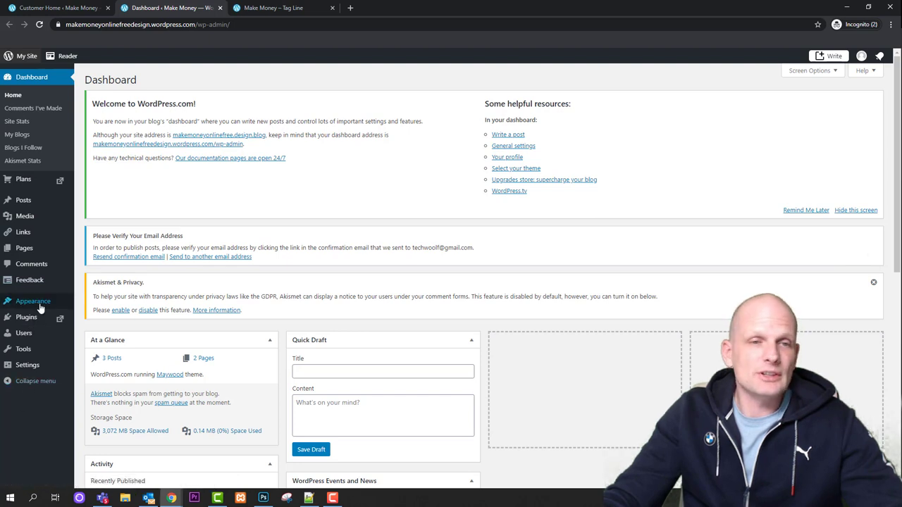
# Open the admin Pages list, then reload the live blog in its tab
pyautogui.moveTo(34, 190)
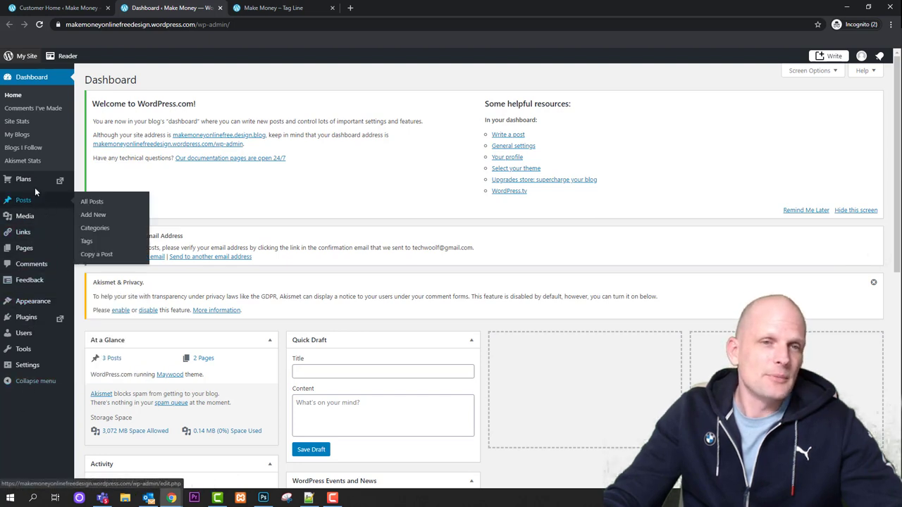
pyautogui.click(28, 250)
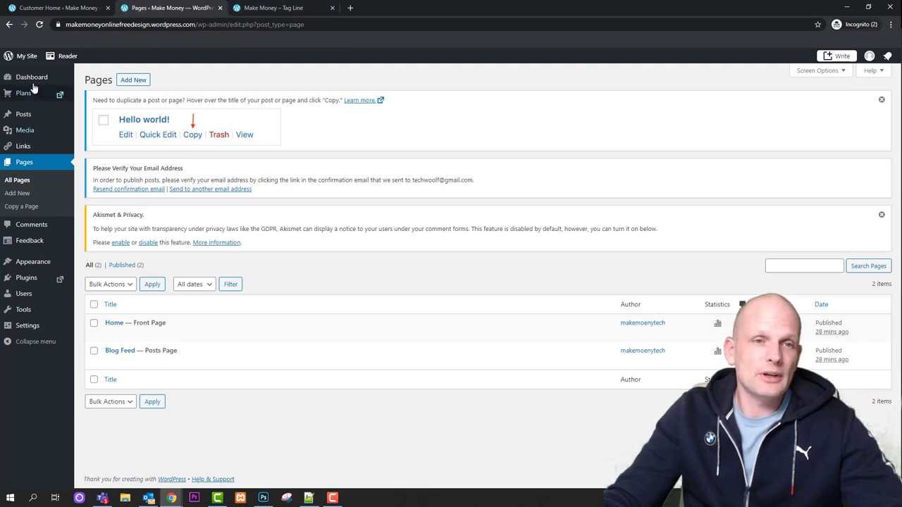
pyautogui.click(277, 8)
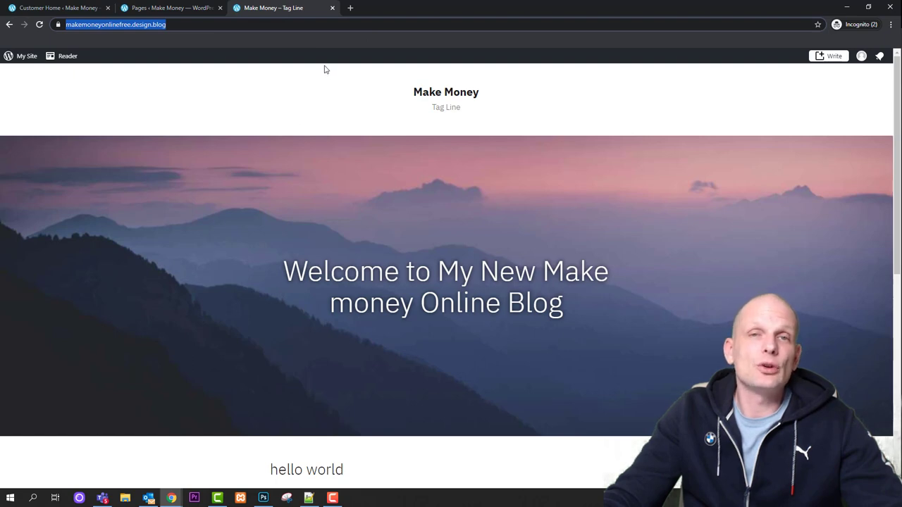
pyautogui.click(40, 25)
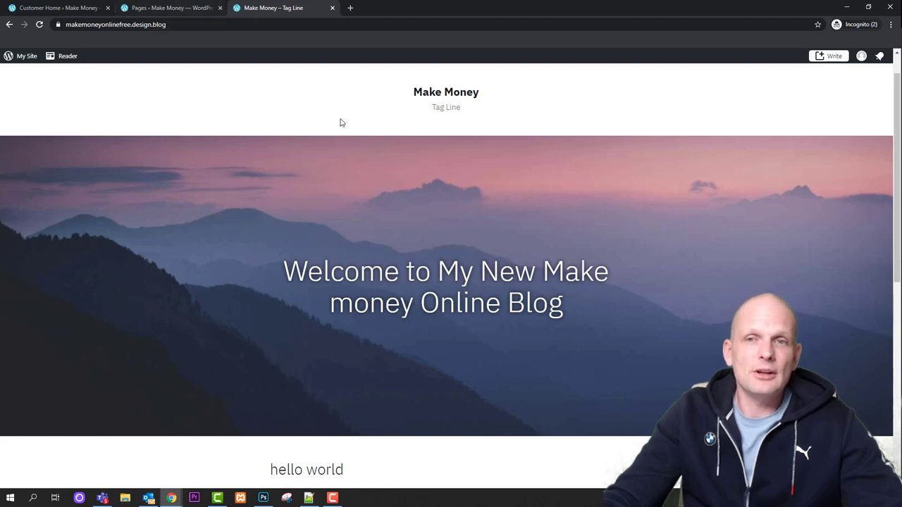
# Close the leftover Customer Home tab and open the Themes gallery with Maywood active
pyautogui.click(172, 7)
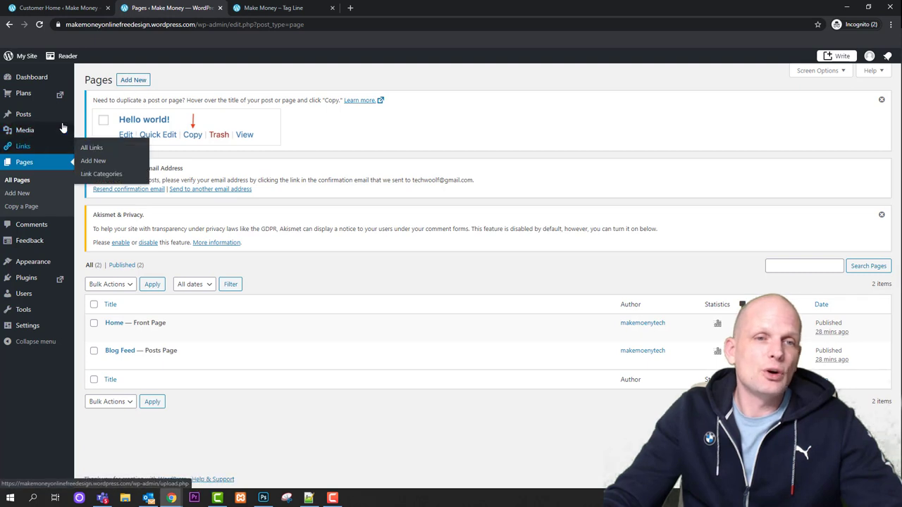
pyautogui.moveTo(55, 94)
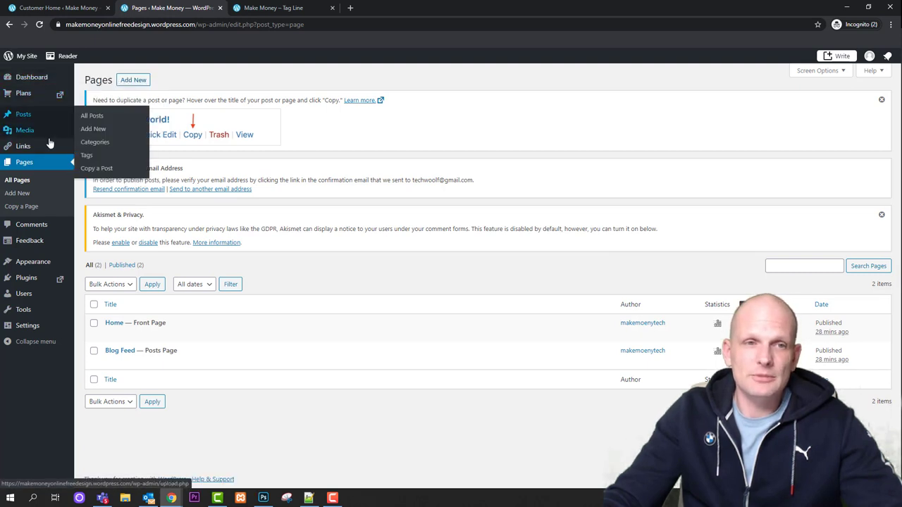
pyautogui.click(107, 7)
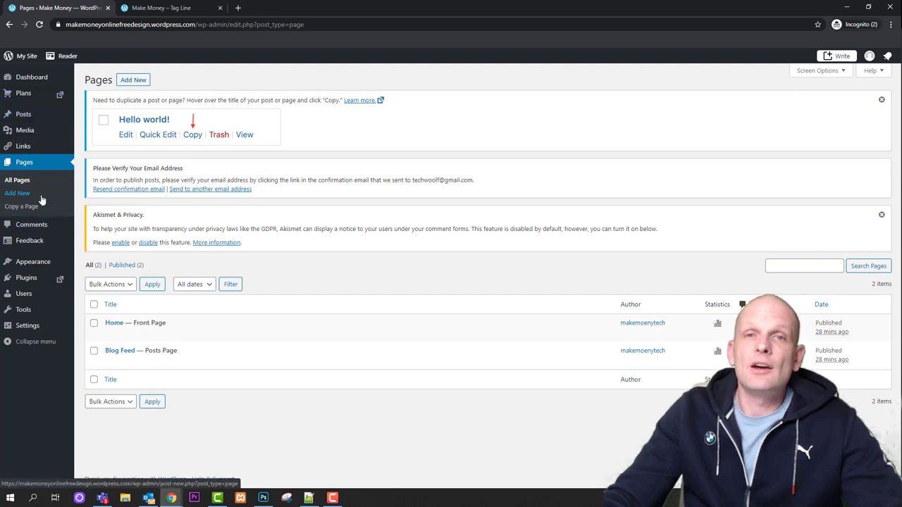
pyautogui.moveTo(32, 263)
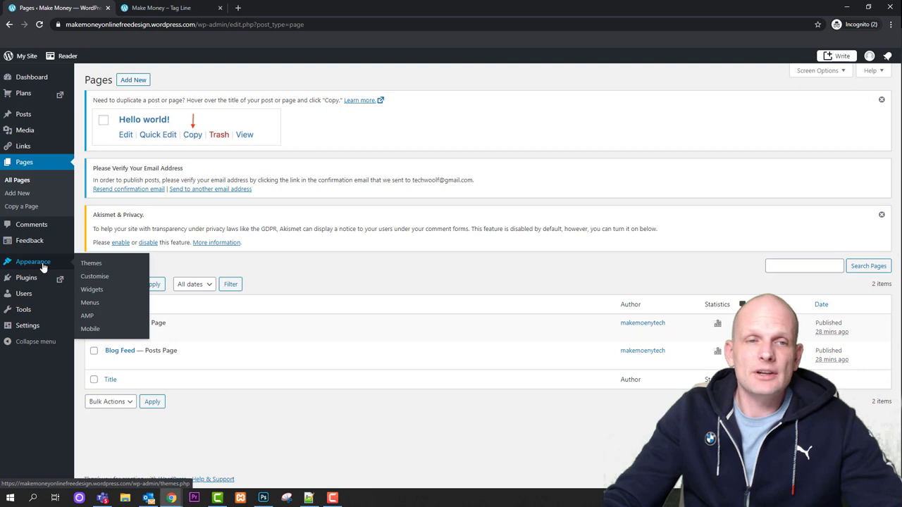
pyautogui.click(43, 266)
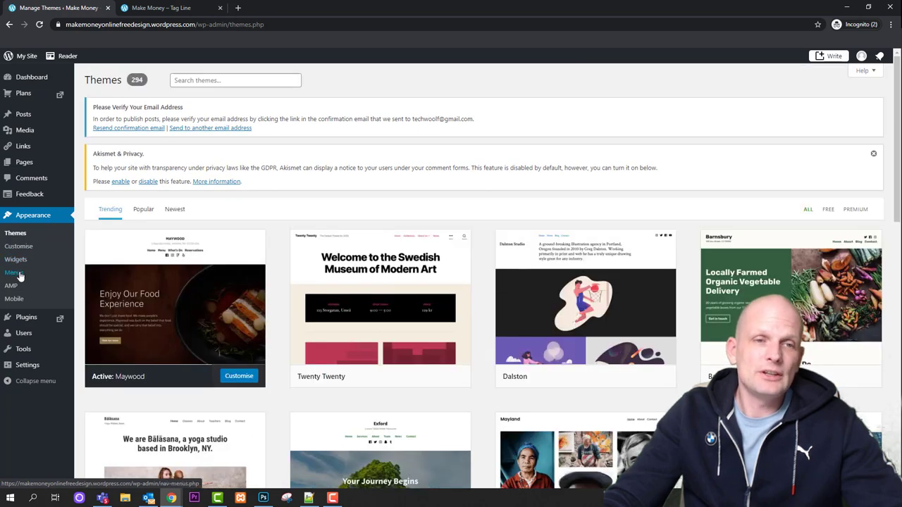
# On the Menus page, rename the menu to main_menu
pyautogui.click(21, 277)
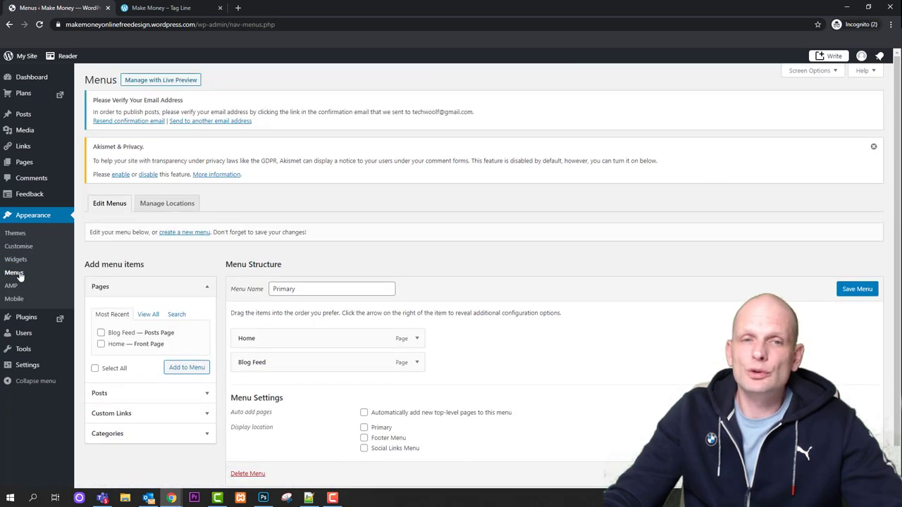
pyautogui.scroll(-2, 224, 277)
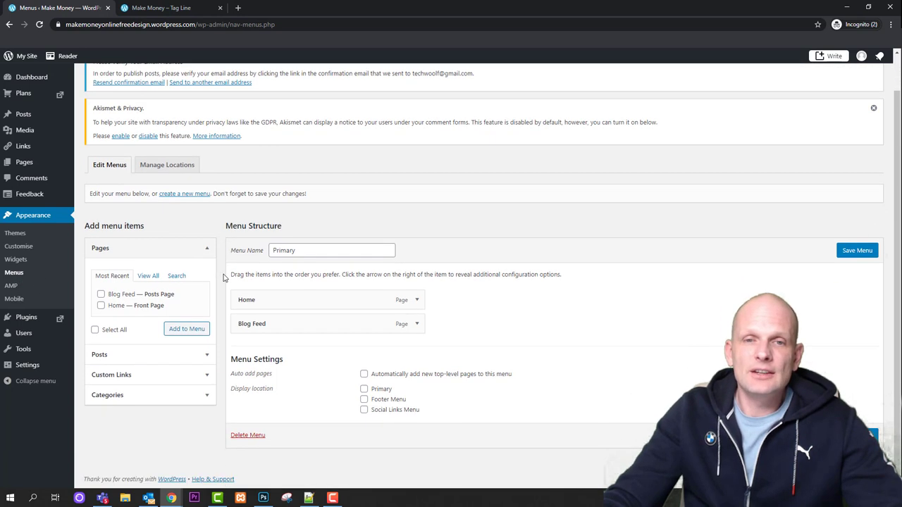
pyautogui.doubleClick(305, 252)
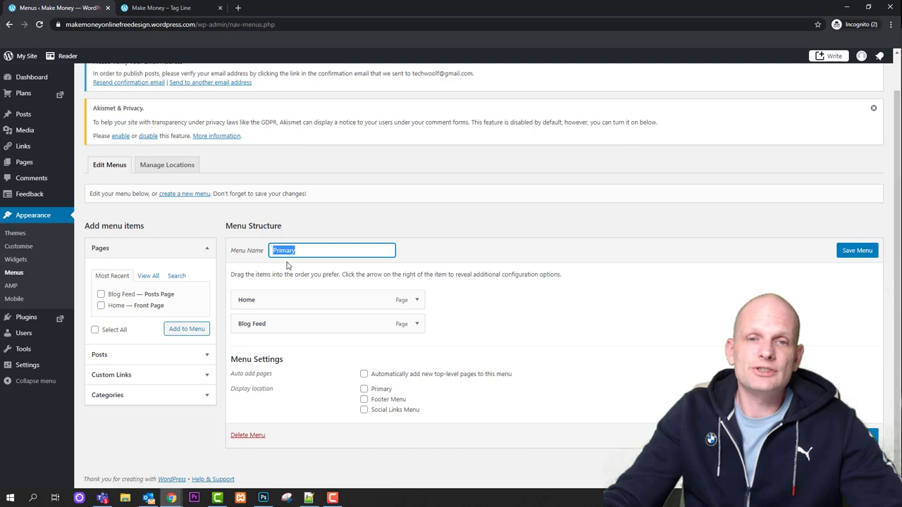
pyautogui.write('main_menu')
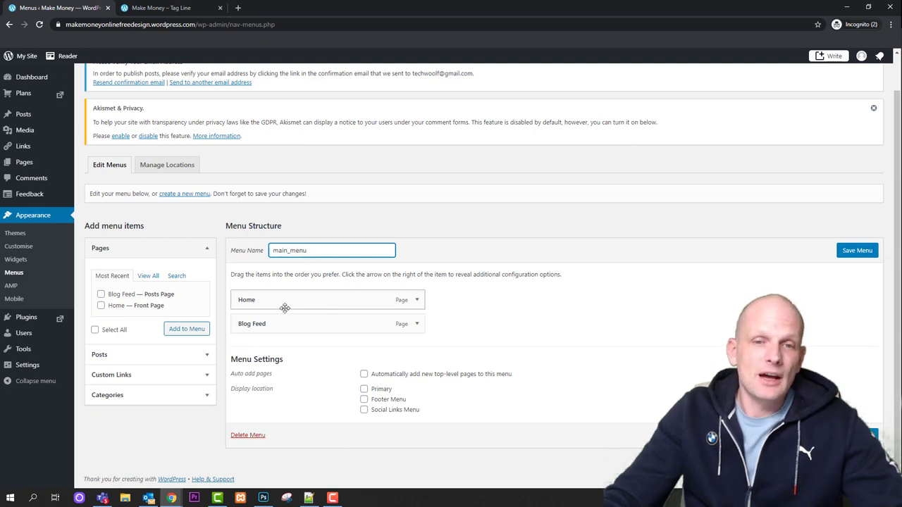
# Review the Home and Blog Feed items, enable Primary and Footer locations, and save the menu
pyautogui.moveTo(303, 298); pyautogui.dragTo(330, 327)
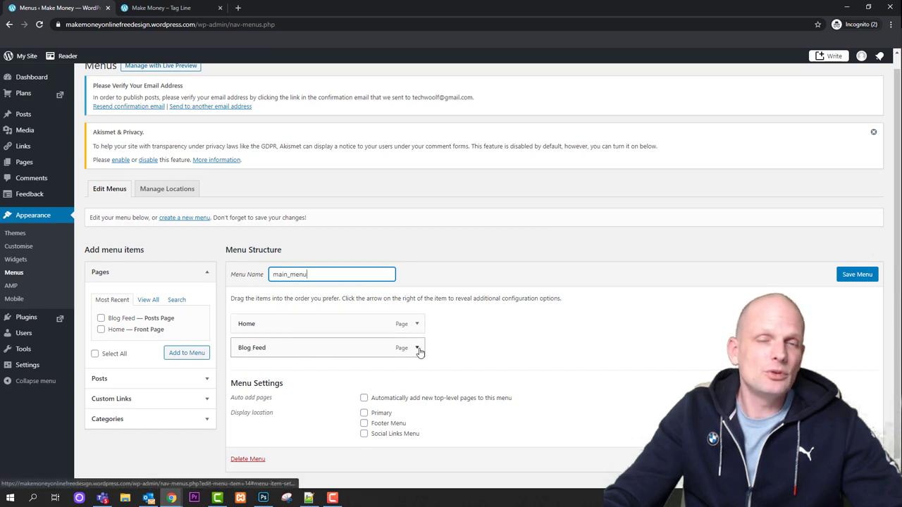
pyautogui.scroll(-1, 419, 351)
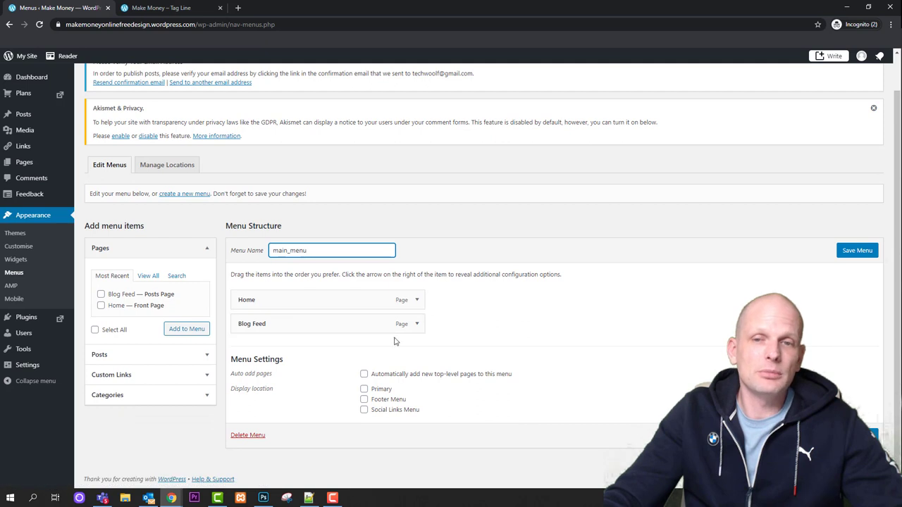
pyautogui.click(417, 325)
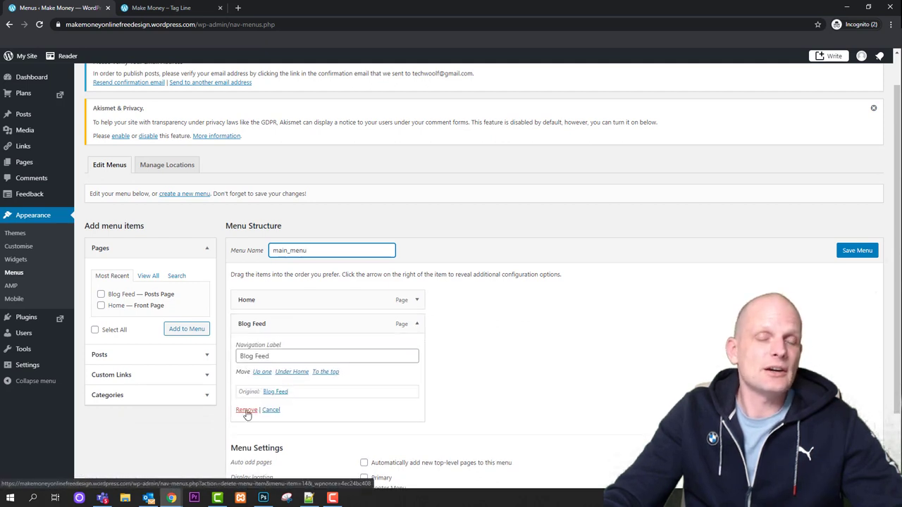
pyautogui.click(417, 325)
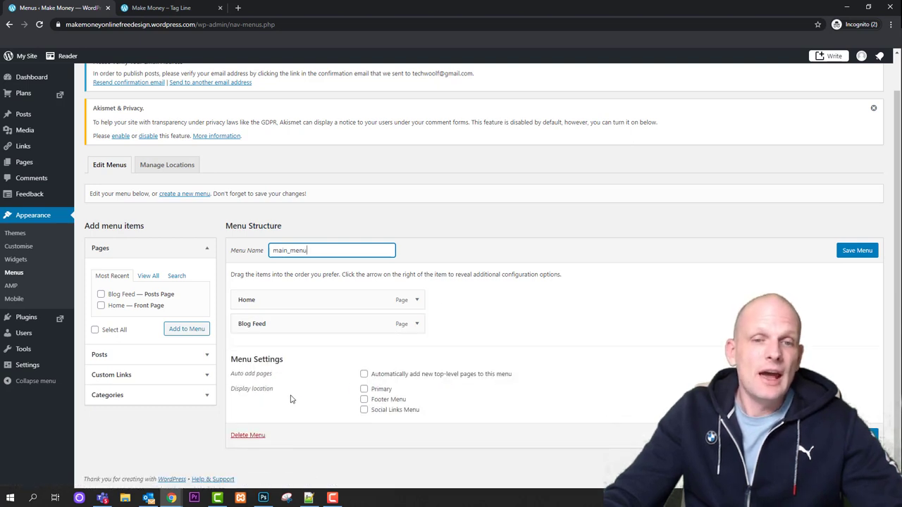
pyautogui.moveTo(232, 391); pyautogui.dragTo(280, 391)
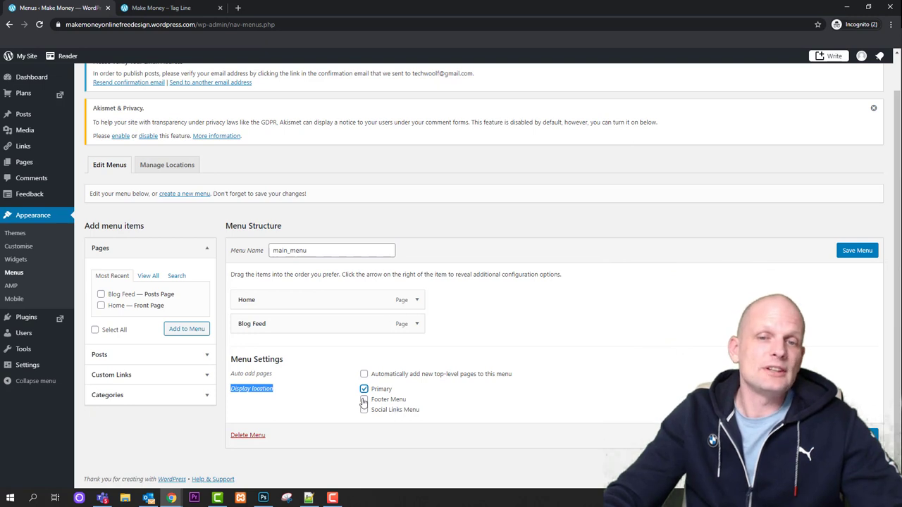
pyautogui.click(366, 402)
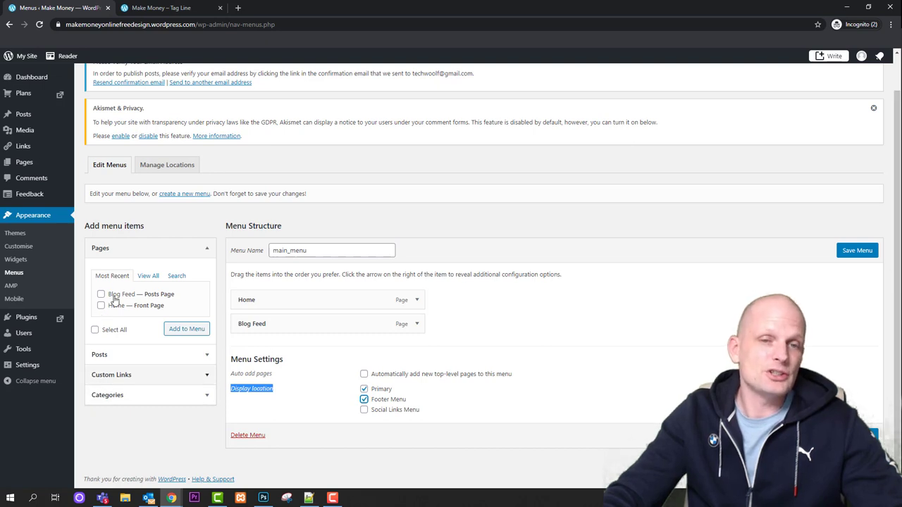
pyautogui.click(858, 254)
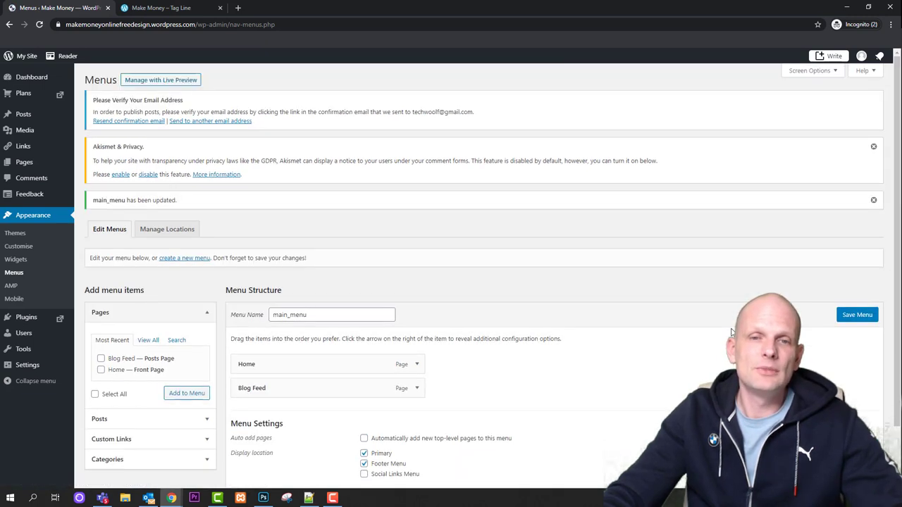
pyautogui.click(160, 8)
# Reload the live blog, open Blog Feed and read My First Blog Post
pyautogui.click(41, 24)
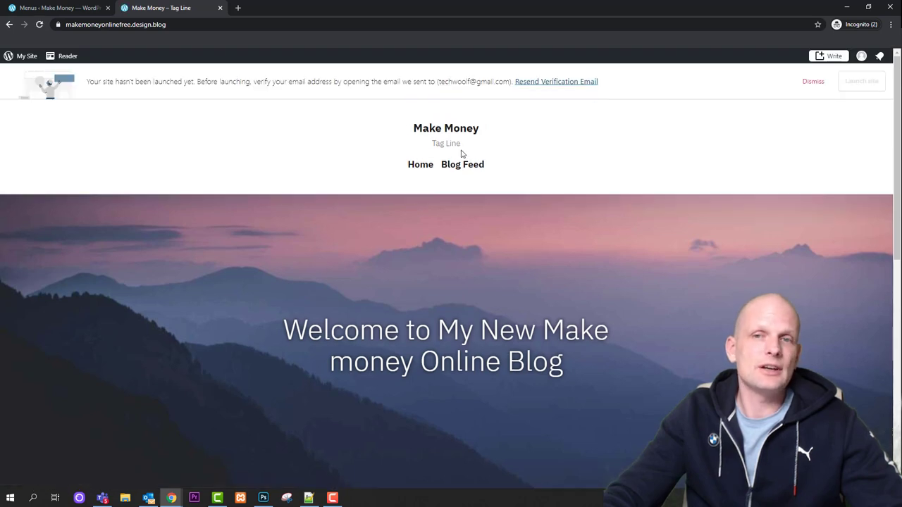
pyautogui.click(467, 168)
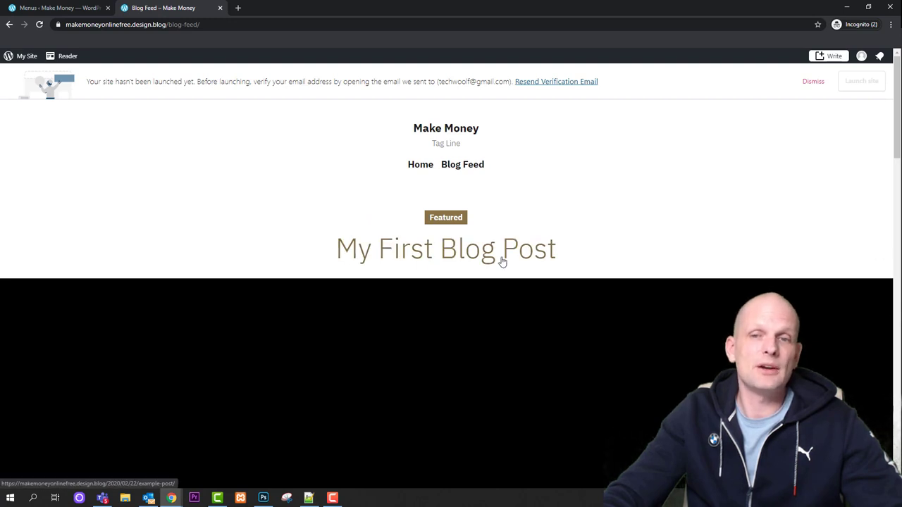
pyautogui.click(445, 258)
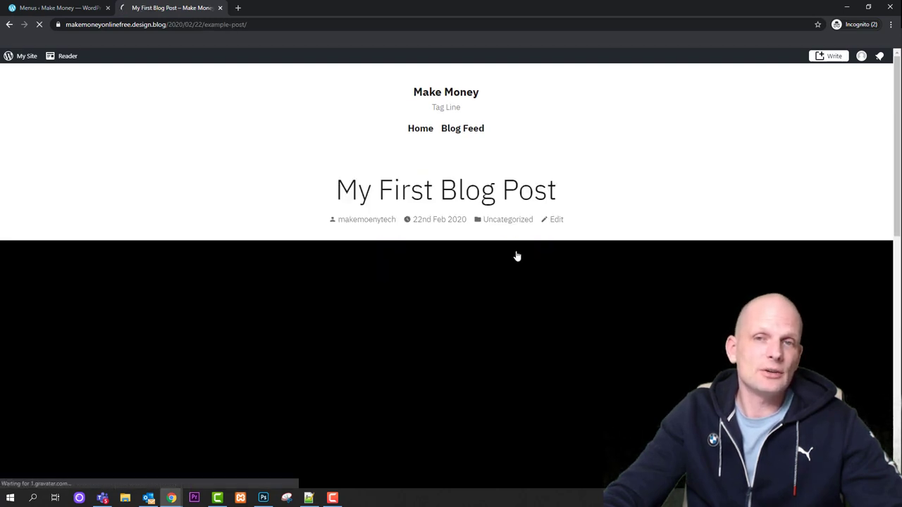
pyautogui.scroll(-3, 516, 237)
pyautogui.scroll(2, 515, 235)
pyautogui.scroll(2, 515, 238)
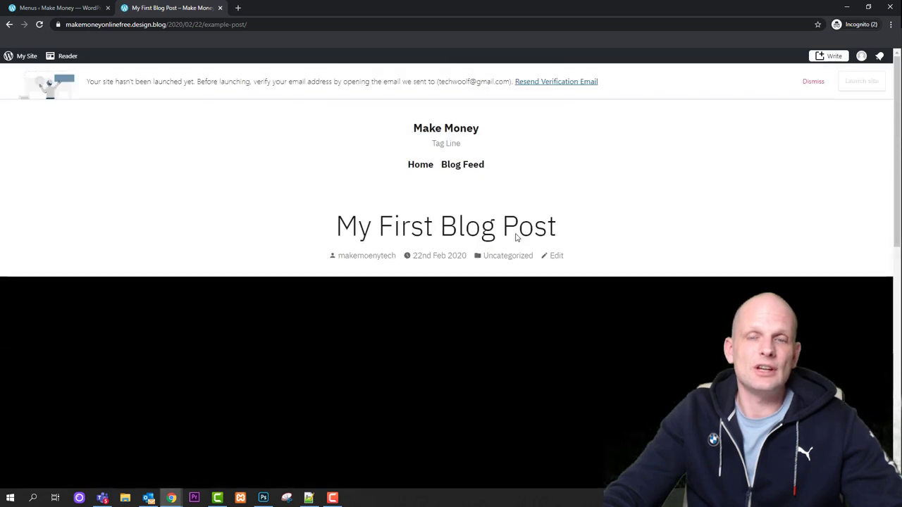
pyautogui.scroll(-5, 465, 256)
pyautogui.scroll(-2, 464, 252)
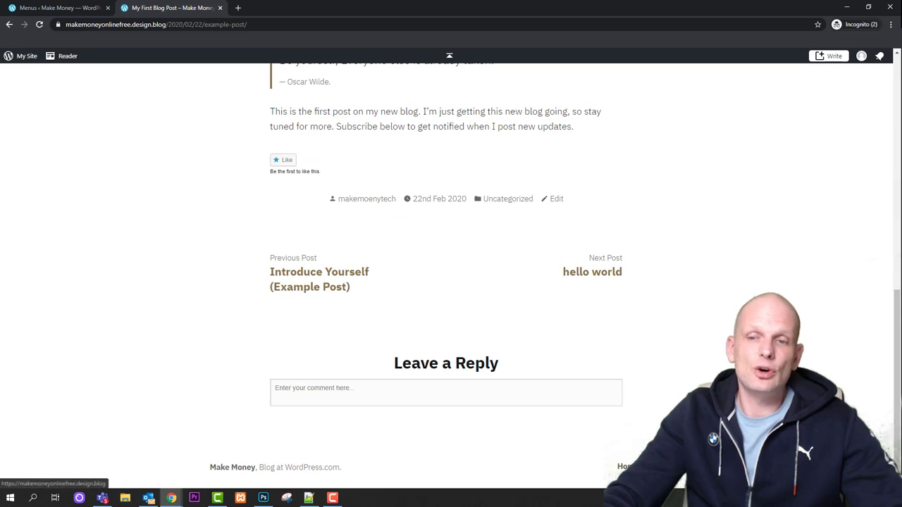
# Return to the blog's home page and dismiss the email verification notice
pyautogui.click(232, 468)
pyautogui.scroll(-10, 451, 282)
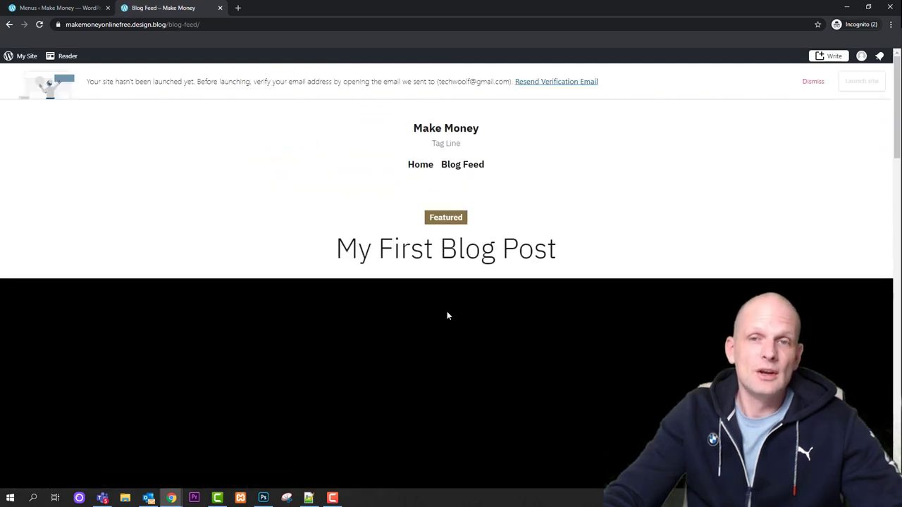
pyautogui.scroll(-12, 506, 322)
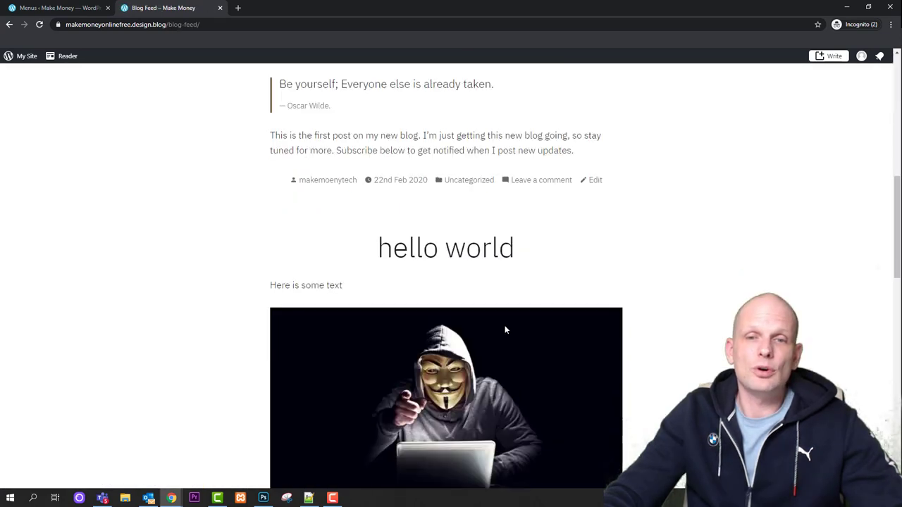
pyautogui.scroll(-3, 502, 349)
pyautogui.scroll(15, 464, 192)
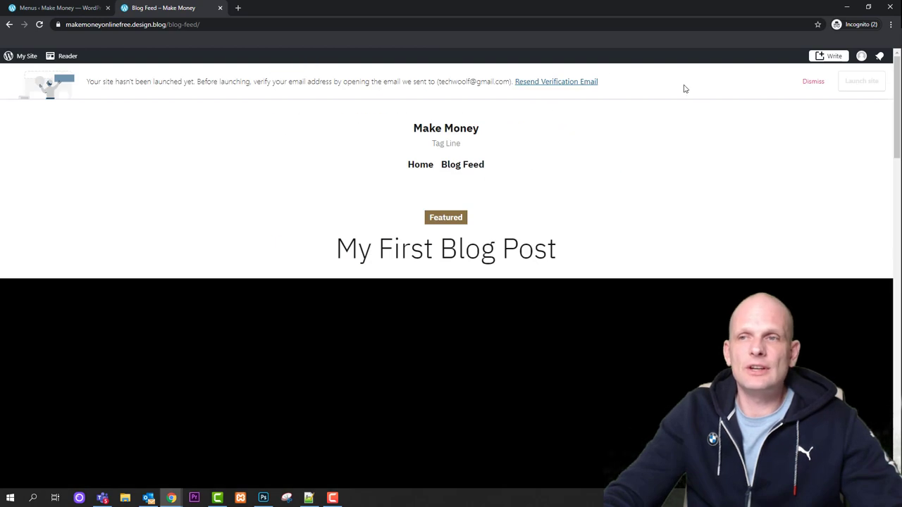
pyautogui.click(809, 81)
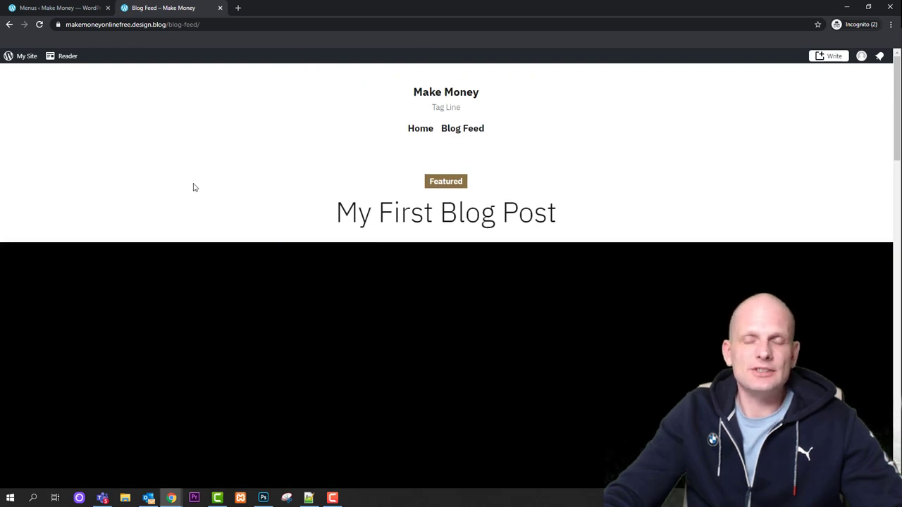
pyautogui.scroll(-20, 287, 169)
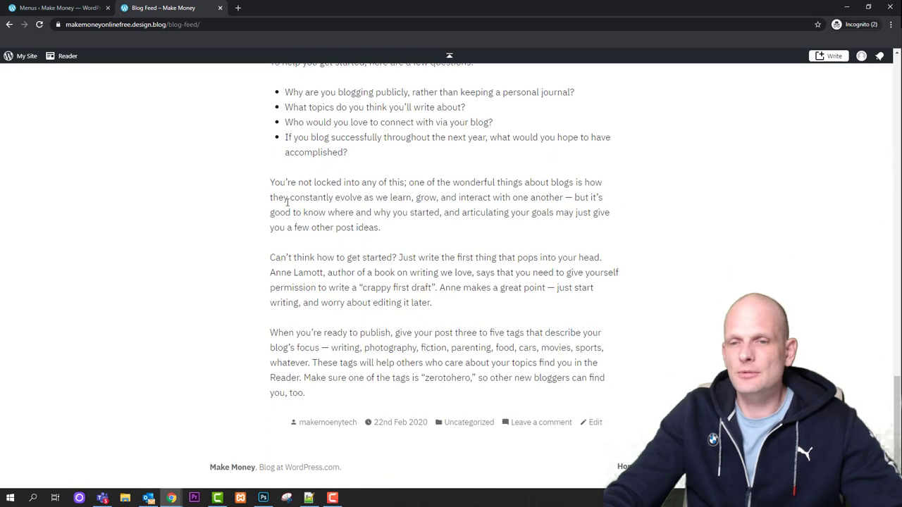
pyautogui.scroll(20, 293, 287)
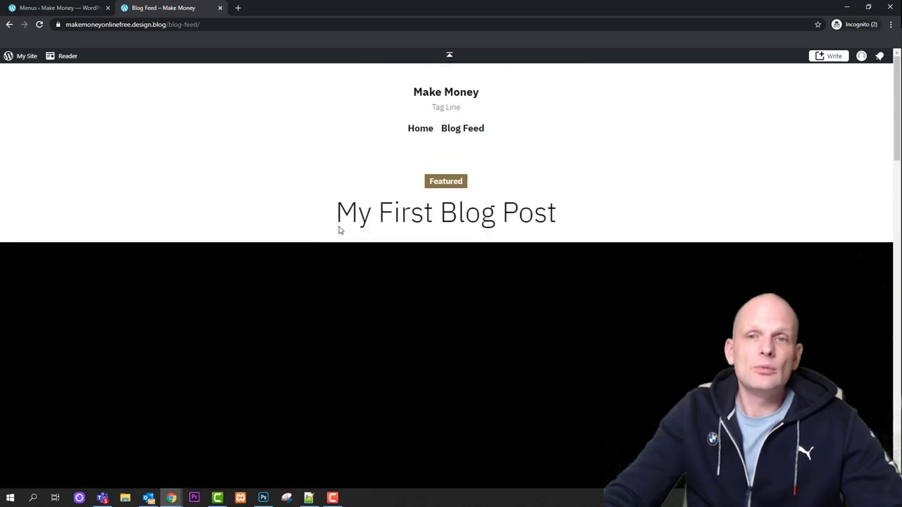
pyautogui.hotkey('alt', 'Left')
pyautogui.click(816, 82)
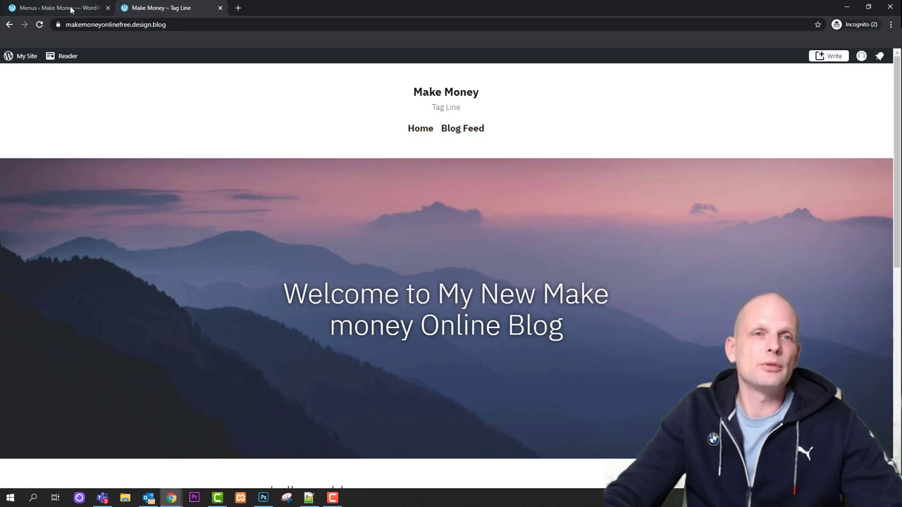
# From the admin tab, go to Pages and add a new page to see the Blank, About, Blog and Contact layouts
pyautogui.click(95, 10)
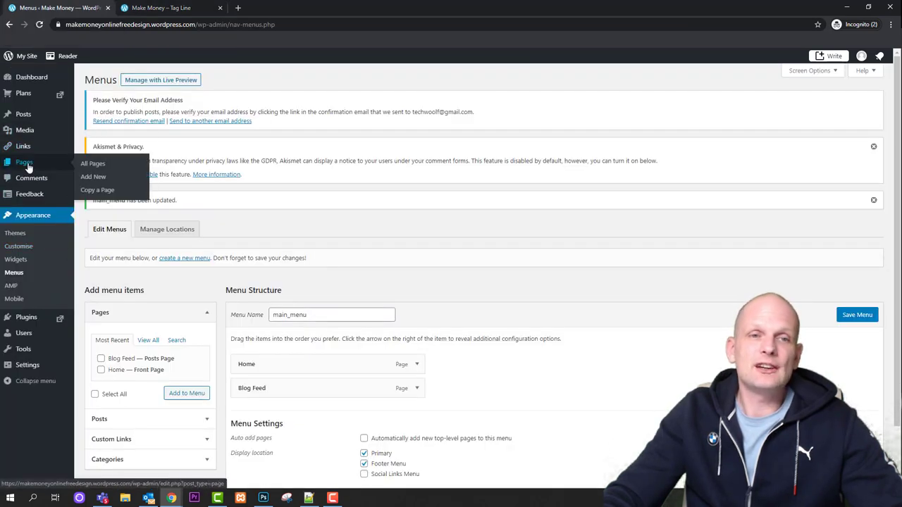
pyautogui.click(28, 168)
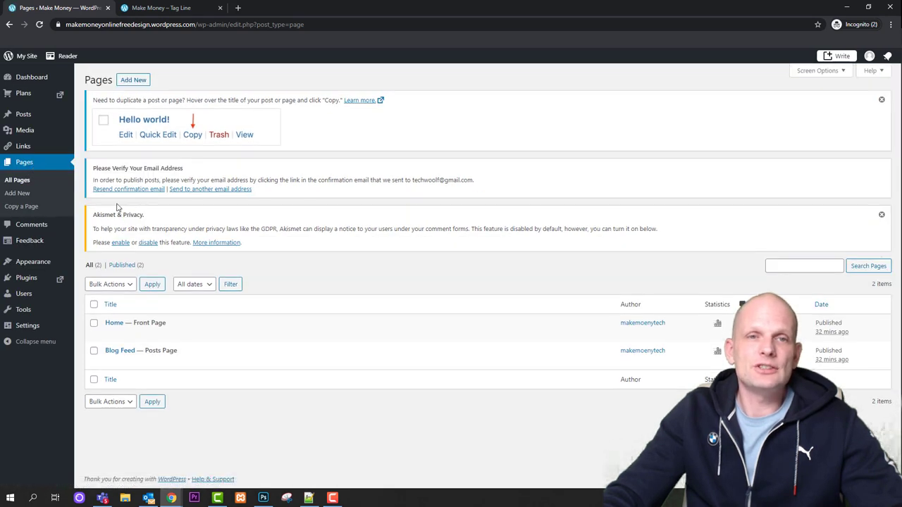
pyautogui.moveTo(92, 80); pyautogui.dragTo(134, 83)
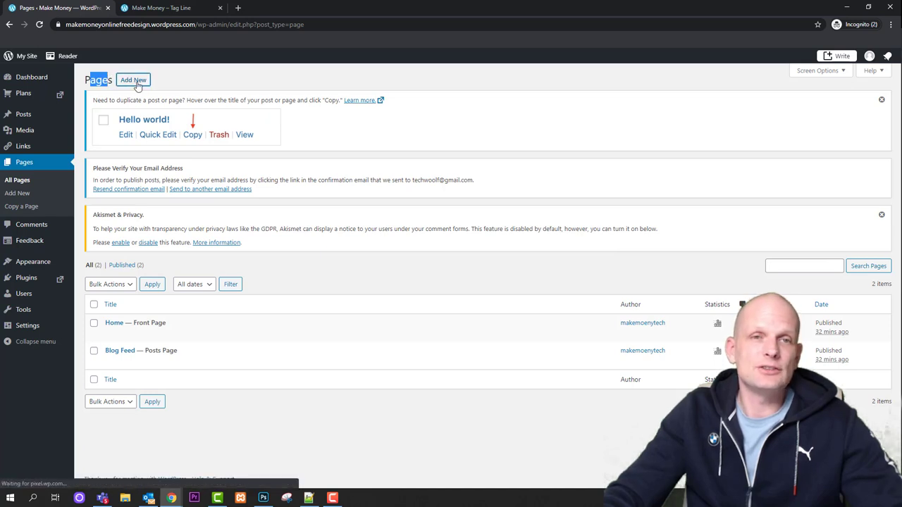
pyautogui.click(134, 82)
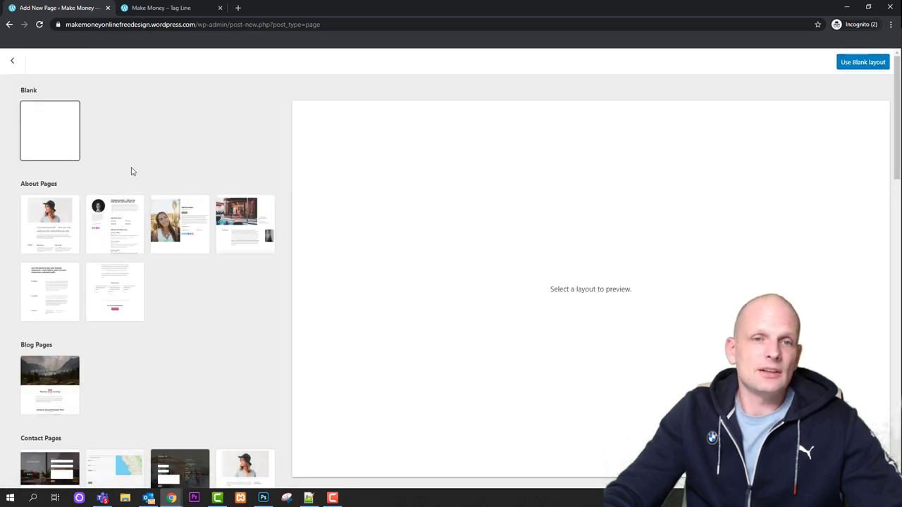
pyautogui.scroll(-2, 175, 349)
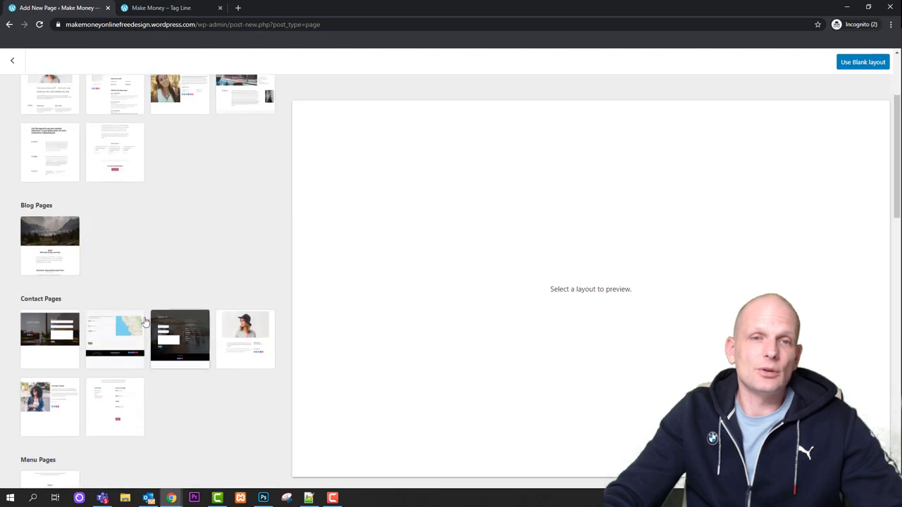
pyautogui.scroll(2, 111, 284)
# Start a blank-layout page titled About with the paragraph 'here is some content'
pyautogui.click(44, 131)
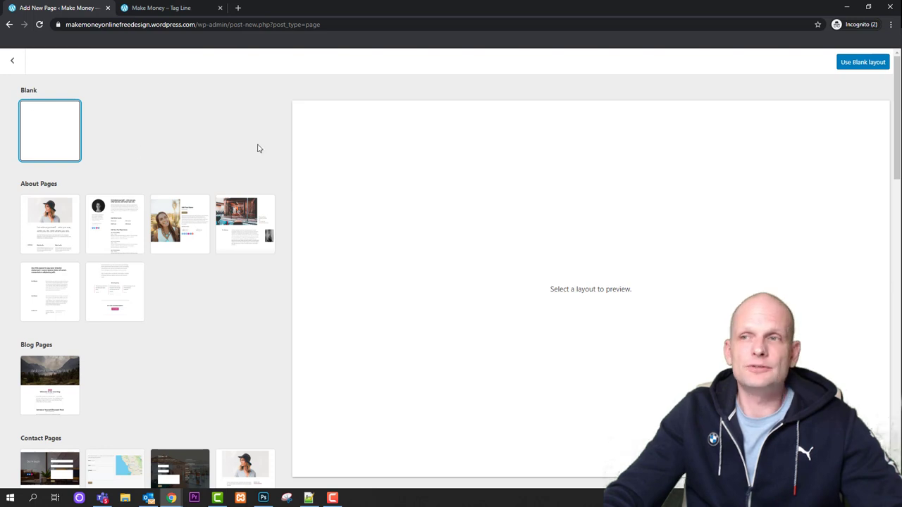
pyautogui.click(864, 63)
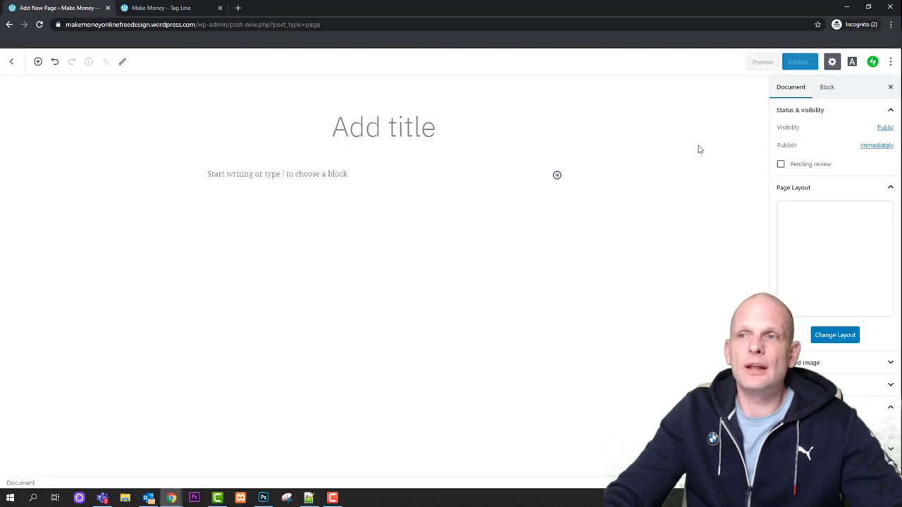
pyautogui.click(384, 129)
pyautogui.write('A')
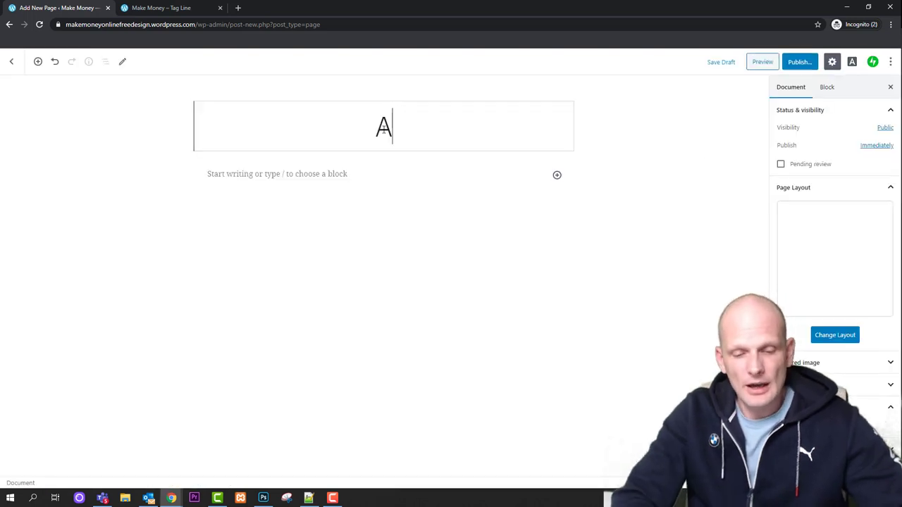
pyautogui.write('bout')
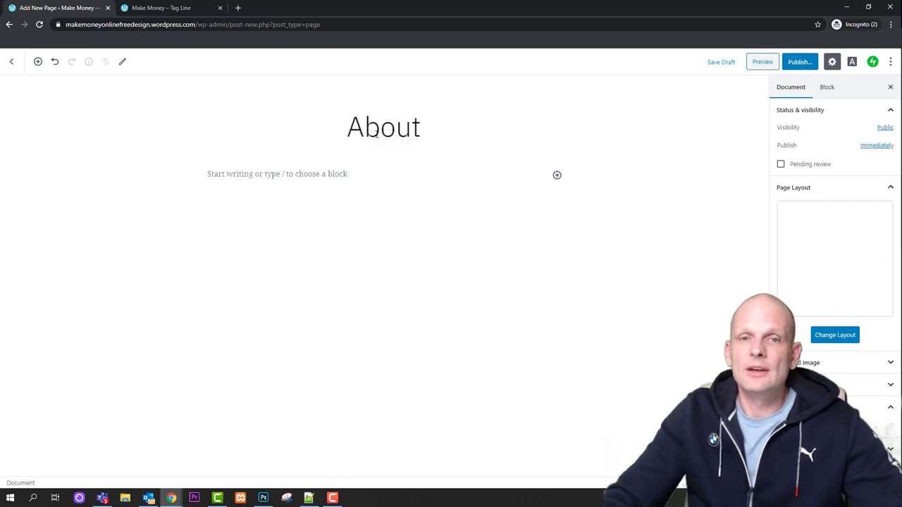
pyautogui.click(252, 176)
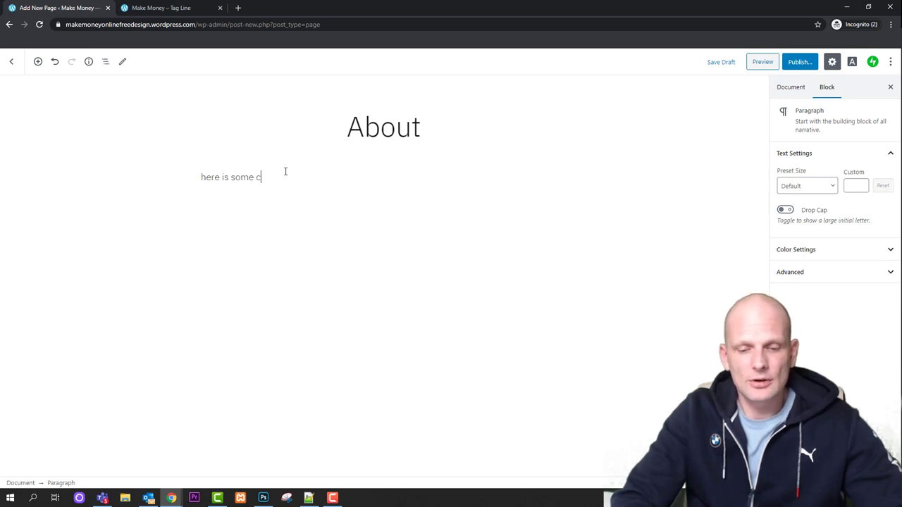
pyautogui.write('here is some content')
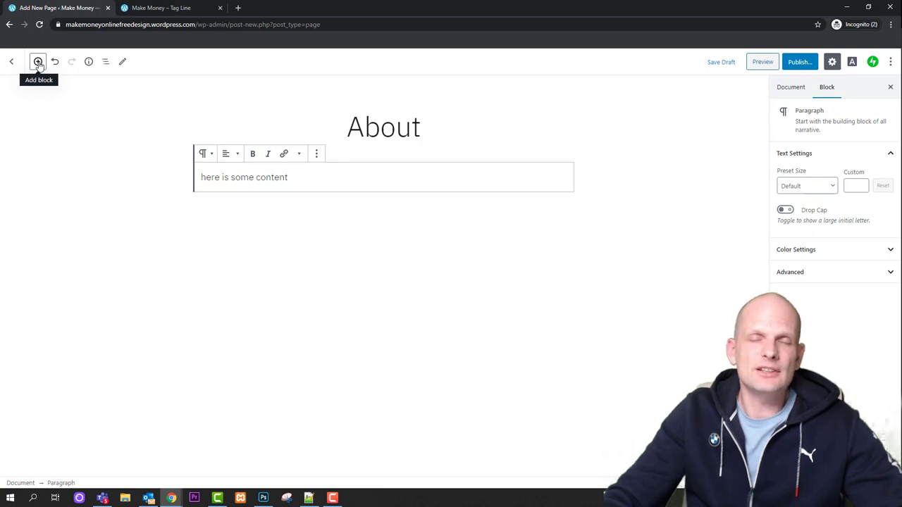
# Add an Image block below the paragraph and upload the hackers image
pyautogui.click(38, 62)
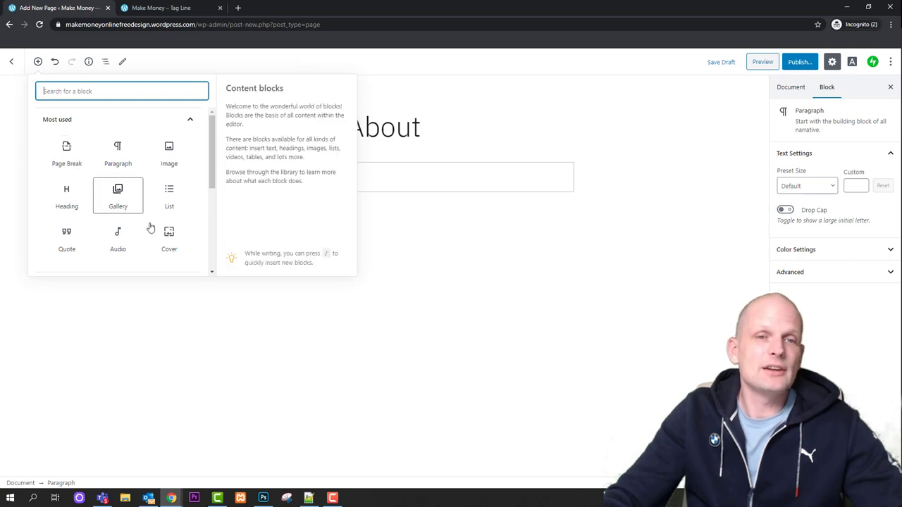
pyautogui.scroll(-5, 148, 226)
pyautogui.scroll(5, 146, 223)
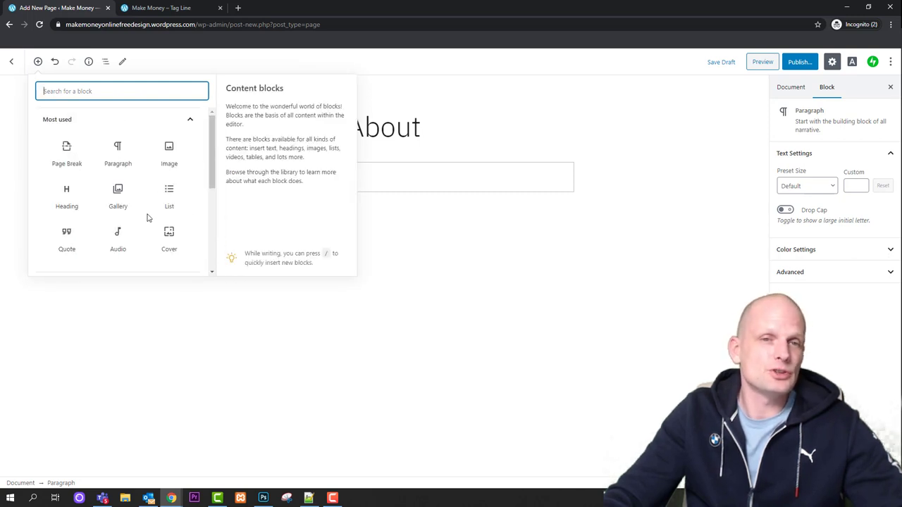
pyautogui.scroll(-1, 148, 222)
pyautogui.scroll(1, 153, 203)
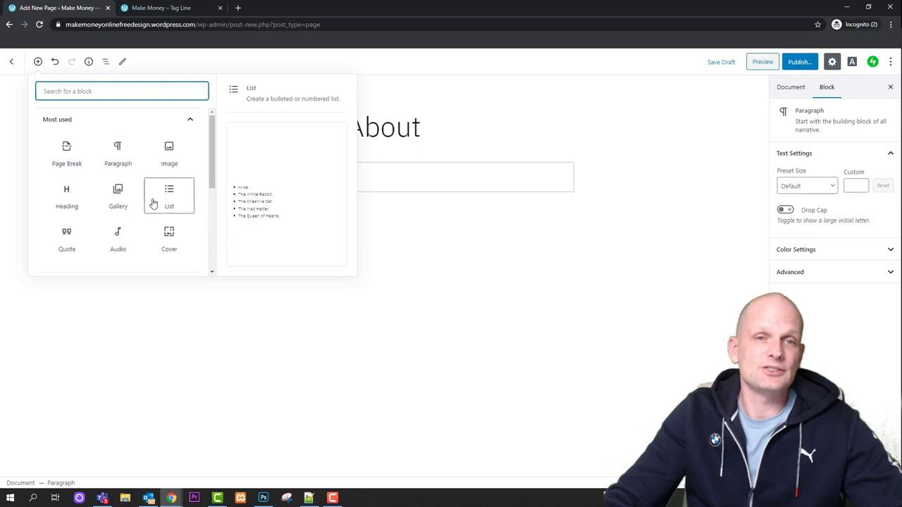
pyautogui.click(173, 155)
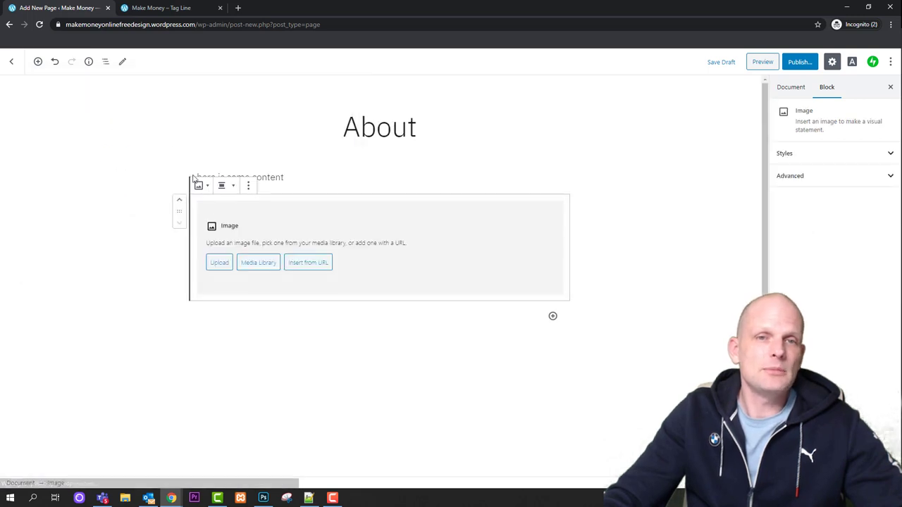
pyautogui.click(222, 266)
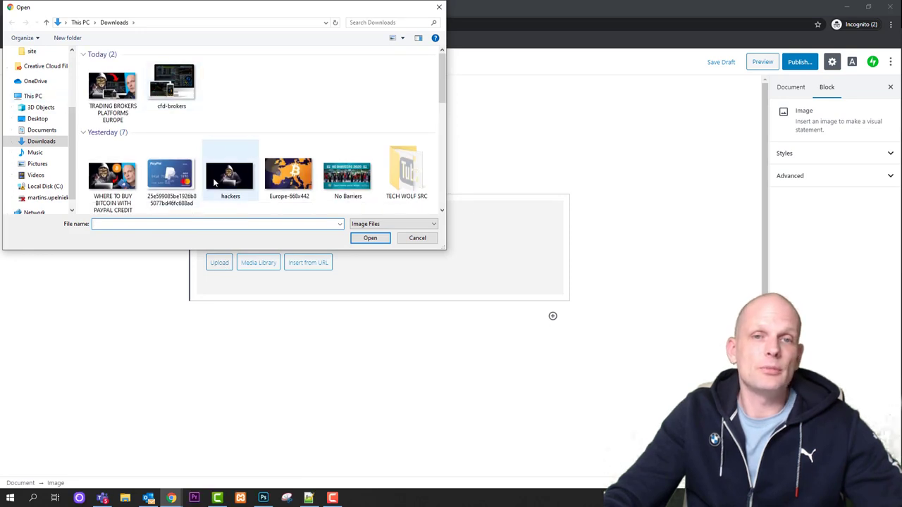
pyautogui.click(227, 179)
pyautogui.click(370, 239)
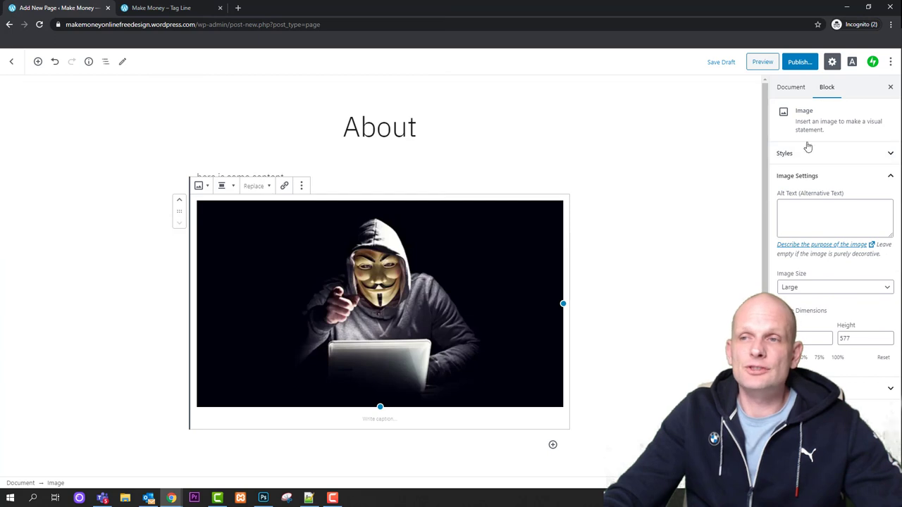
# Publish the About page and view it live, then go home and dismiss the launch notice
pyautogui.click(800, 61)
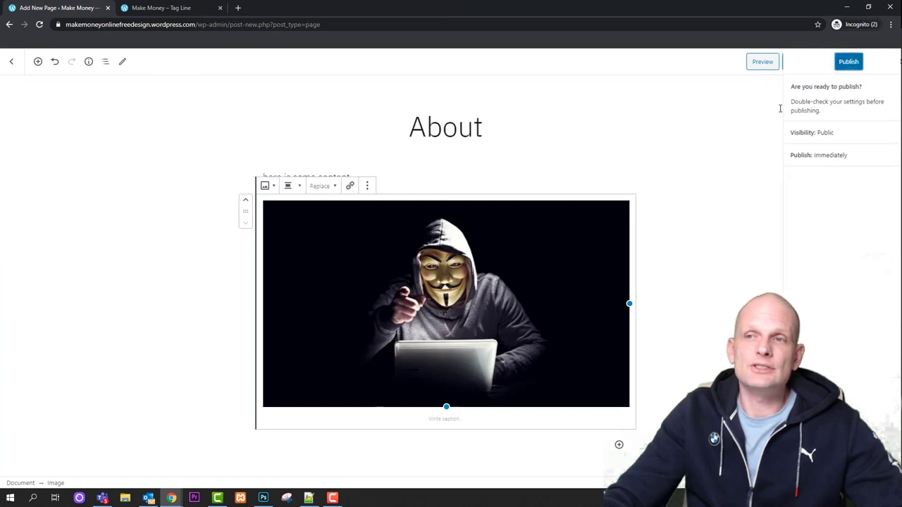
pyautogui.click(837, 59)
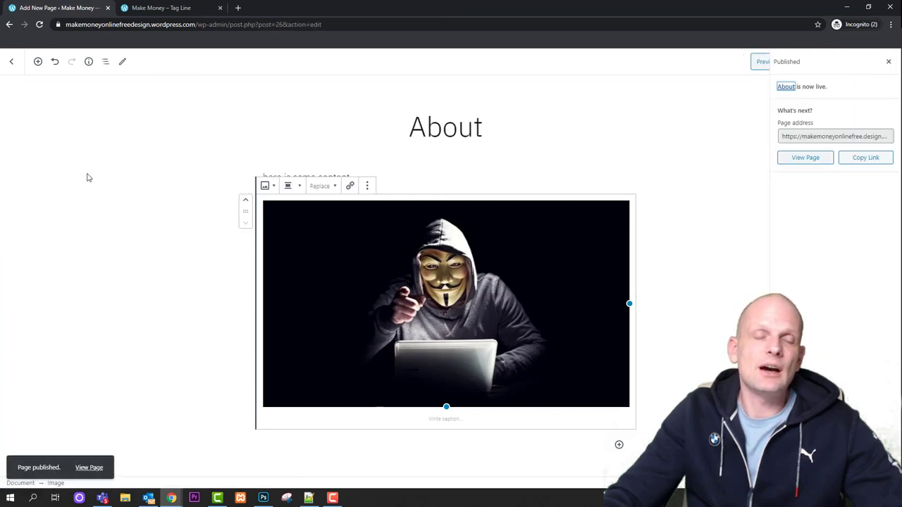
pyautogui.click(814, 165)
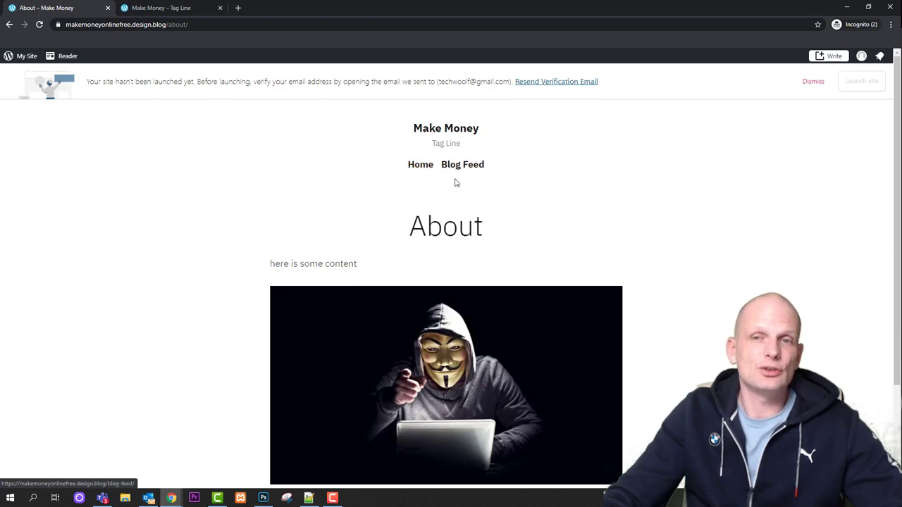
pyautogui.click(422, 169)
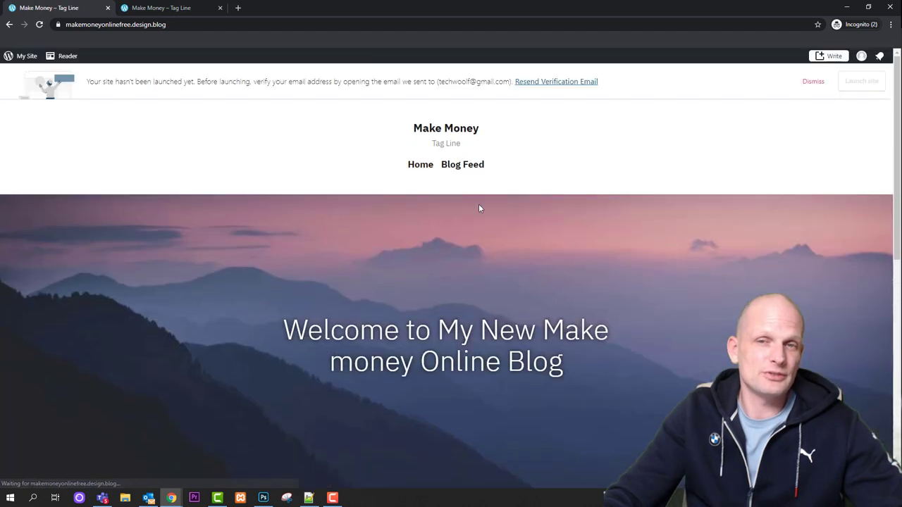
pyautogui.click(814, 82)
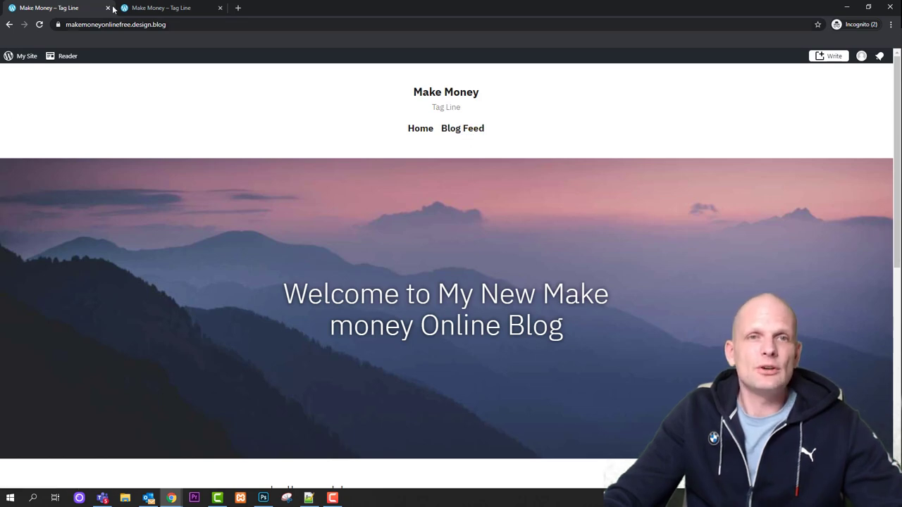
# Go to Appearance > Menus in the classic WP Admin dashboard
pyautogui.click(19, 62)
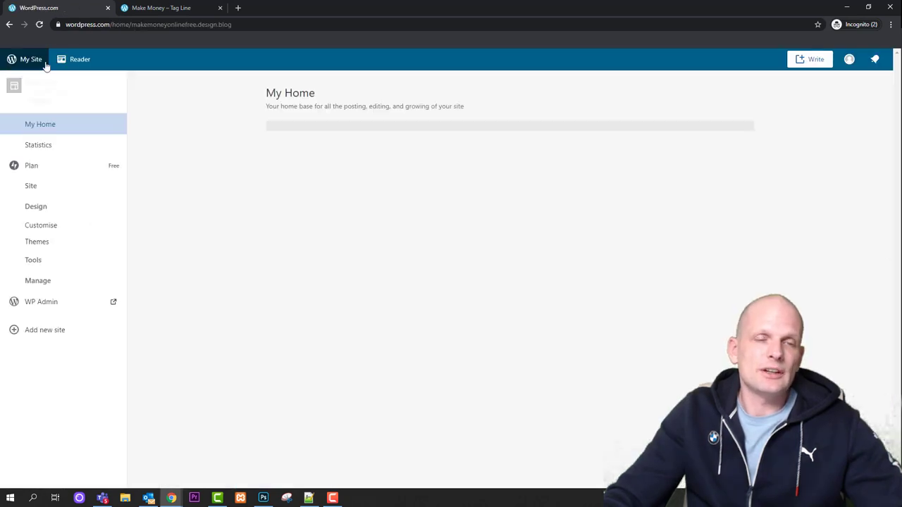
pyautogui.click(28, 305)
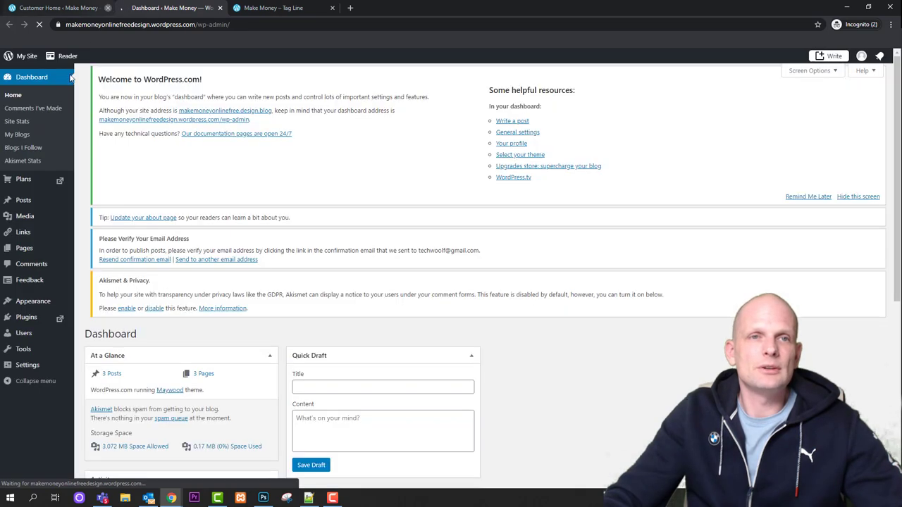
pyautogui.moveTo(26, 289)
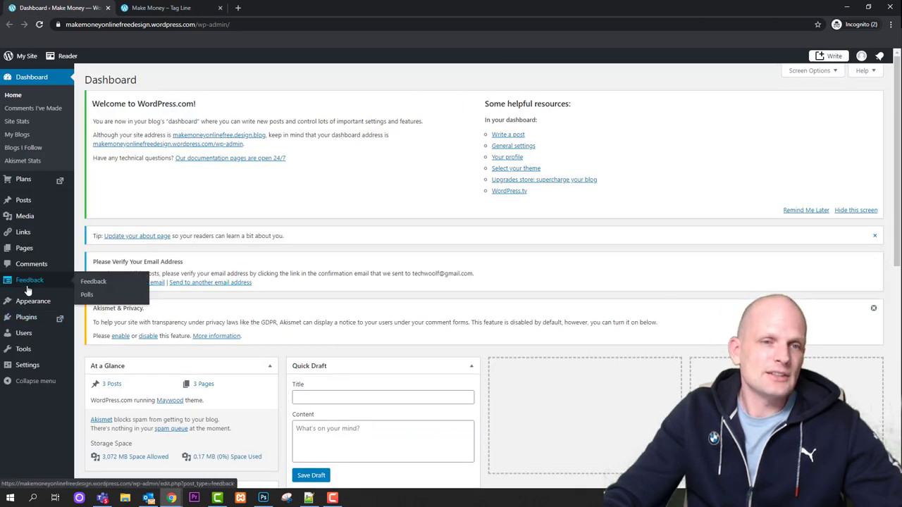
pyautogui.moveTo(32, 305)
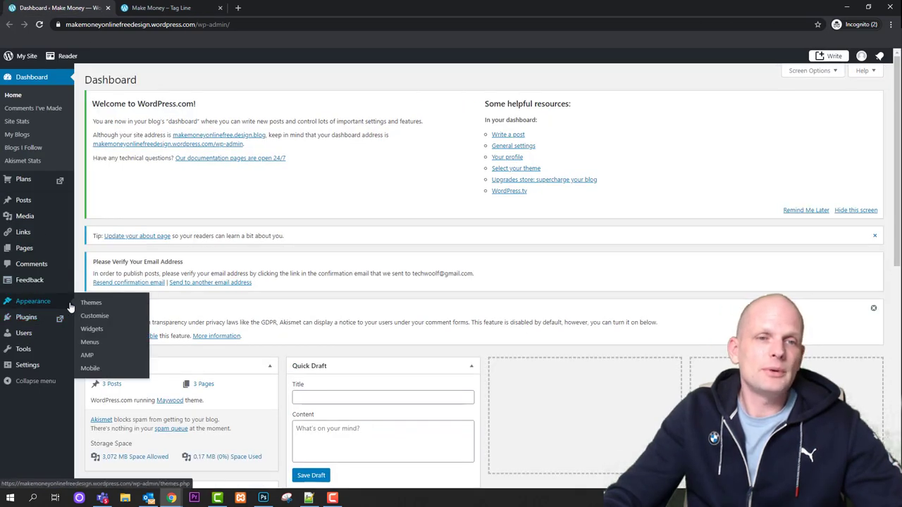
pyautogui.click(83, 345)
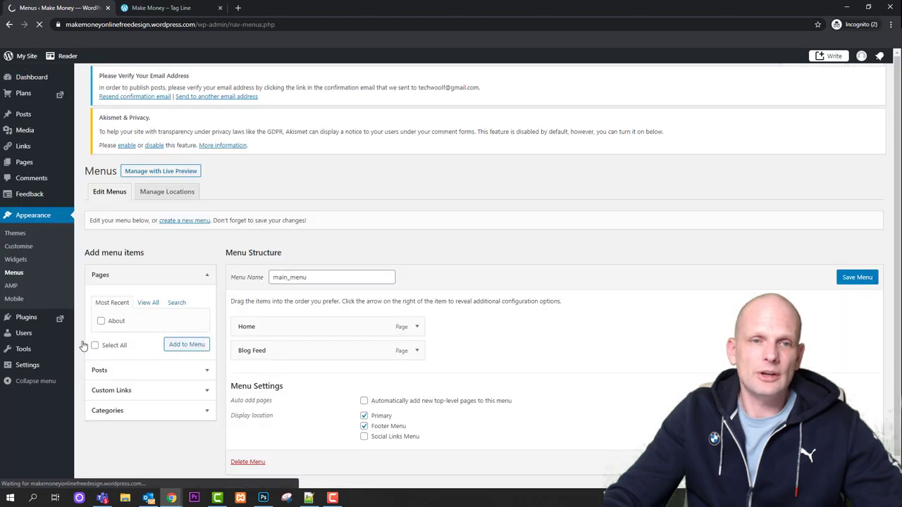
# Add the About page to main_menu above Blog Feed and nest Blog Feed beneath it
pyautogui.scroll(-2, 140, 337)
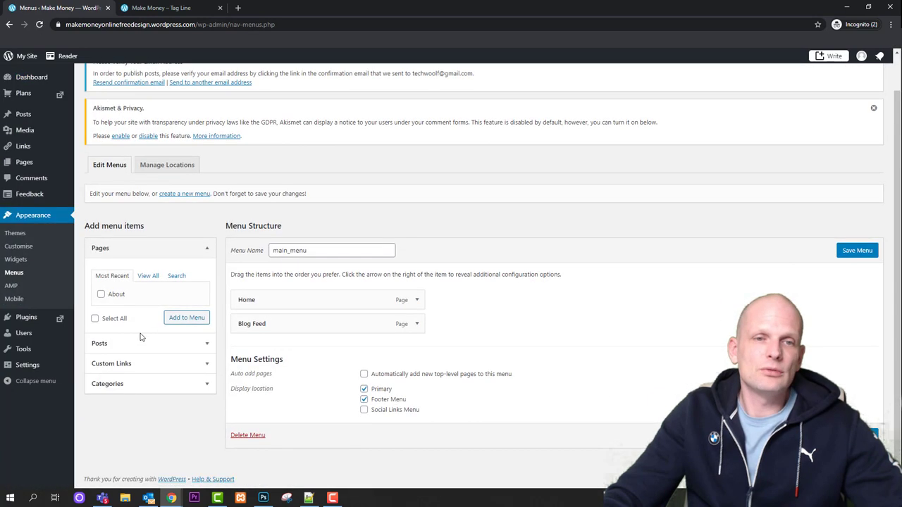
pyautogui.click(117, 295)
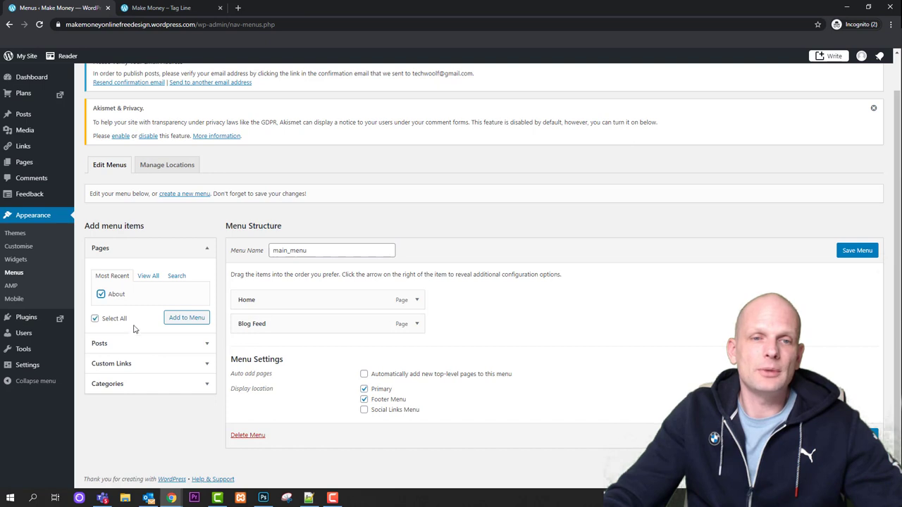
pyautogui.click(187, 318)
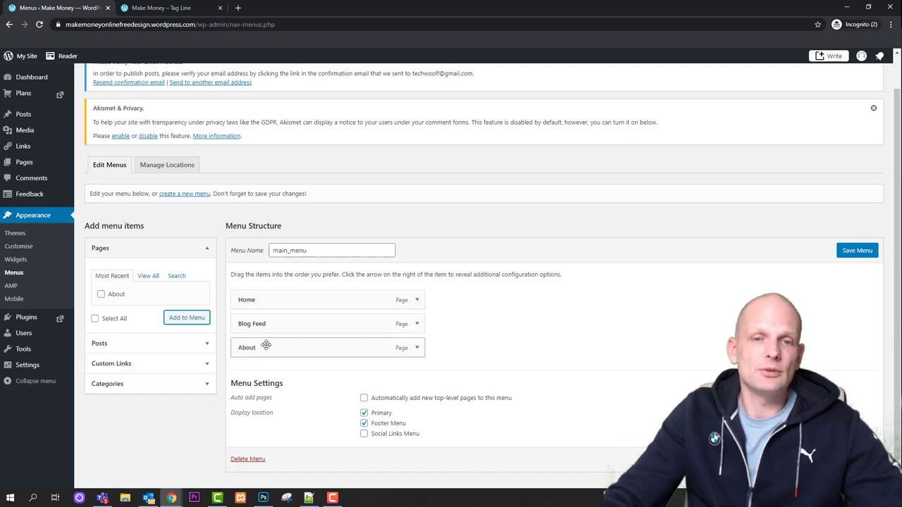
pyautogui.moveTo(269, 350); pyautogui.dragTo(268, 325)
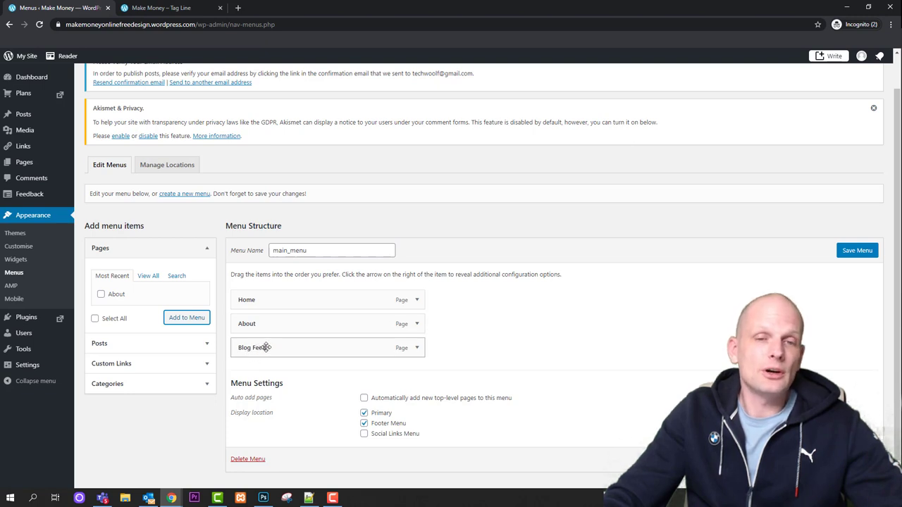
pyautogui.moveTo(260, 348); pyautogui.dragTo(273, 347)
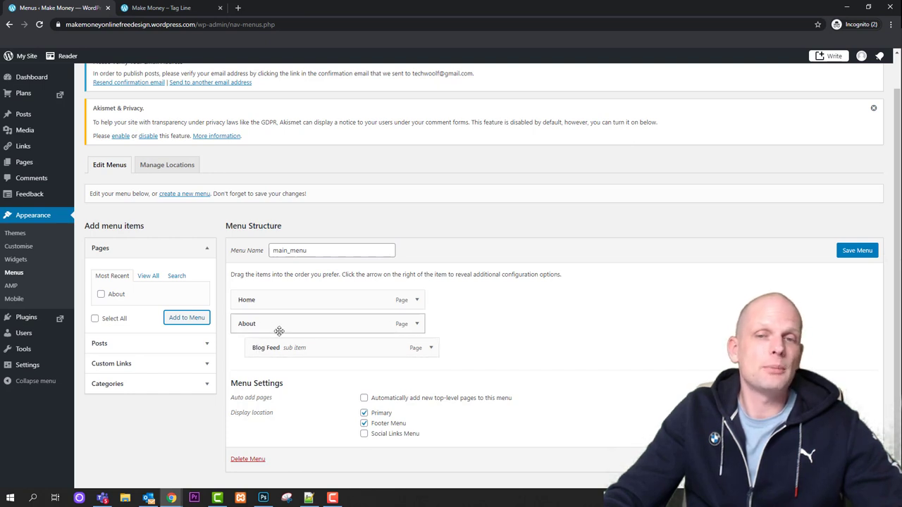
# Save main_menu and reload the live site to show the new menu
pyautogui.click(857, 251)
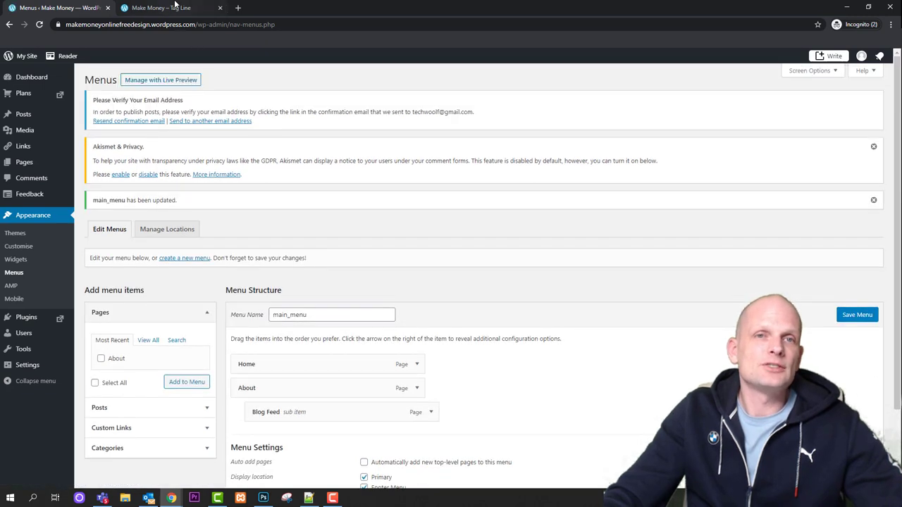
pyautogui.click(162, 8)
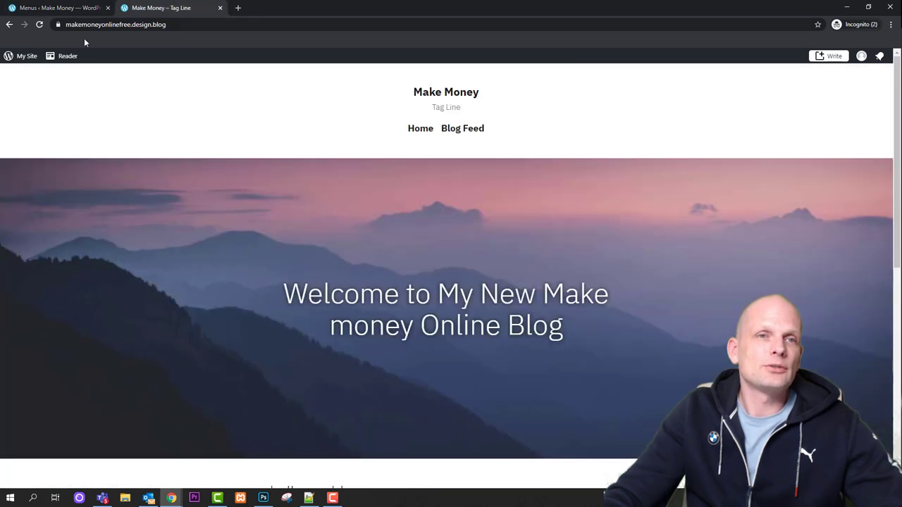
pyautogui.click(42, 24)
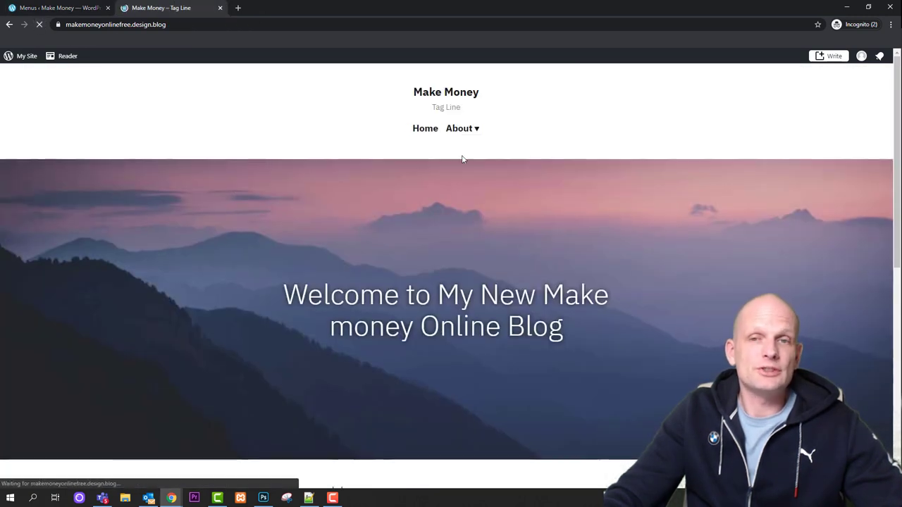
# Open the Blog Feed sub-page from About's dropdown, then the About page itself
pyautogui.moveTo(456, 134)
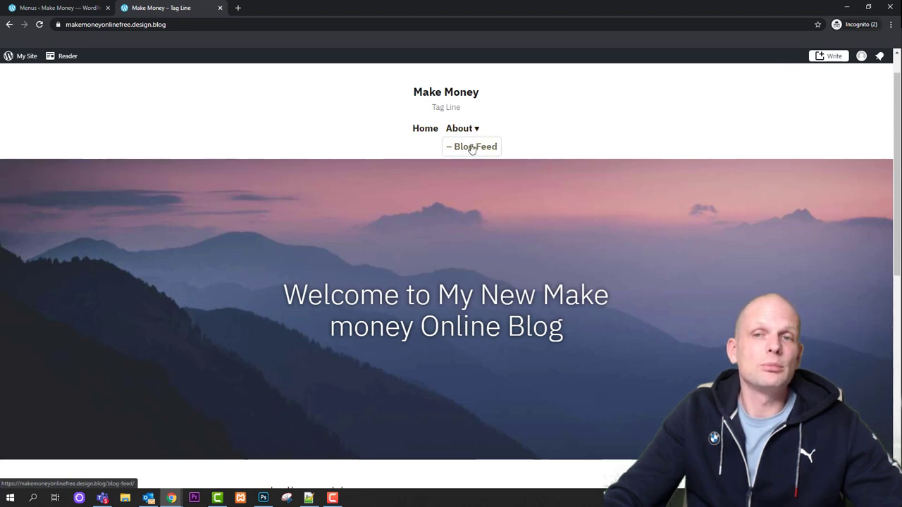
pyautogui.click(471, 148)
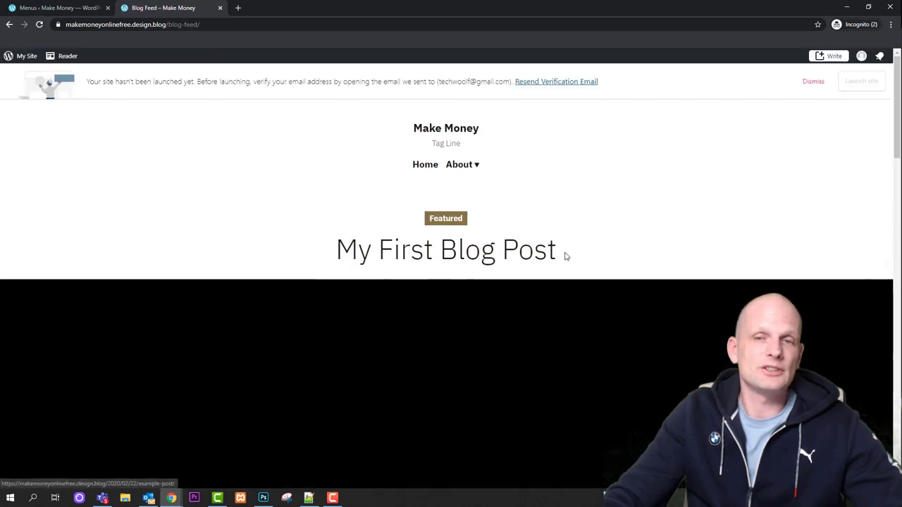
pyautogui.click(459, 164)
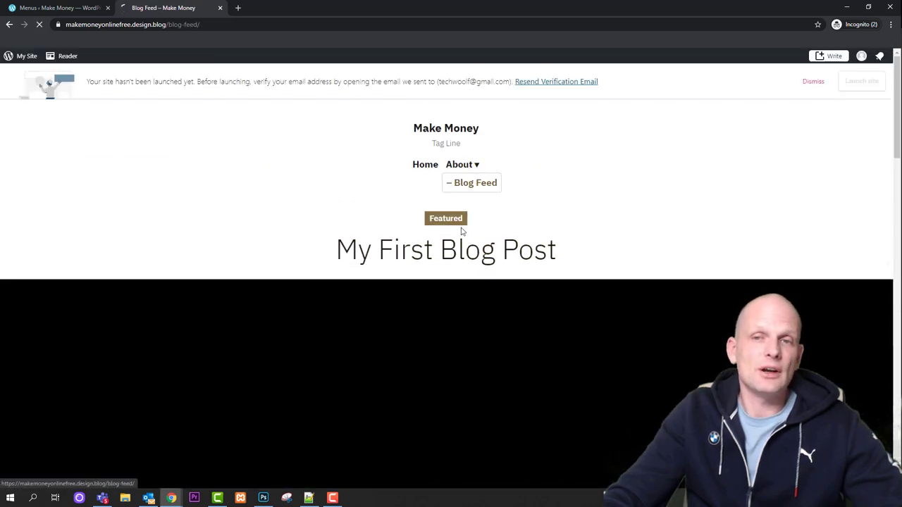
pyautogui.moveTo(462, 171)
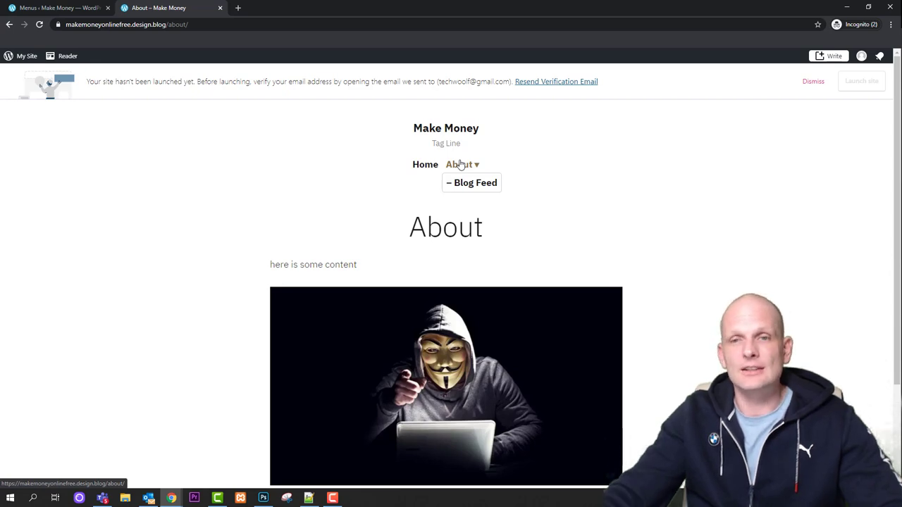
# After viewing Blog Feed, start a new post titled 'My Post' with paragraph 'My text'
pyautogui.click(465, 182)
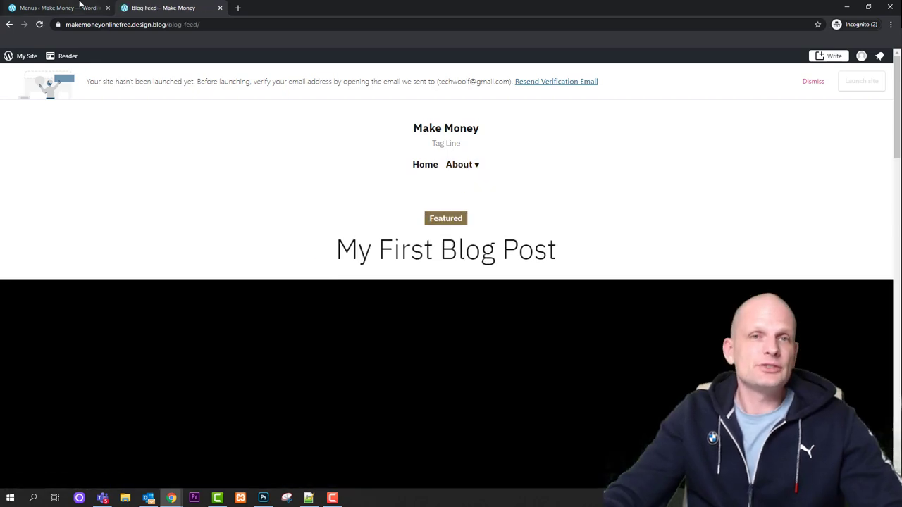
pyautogui.click(80, 5)
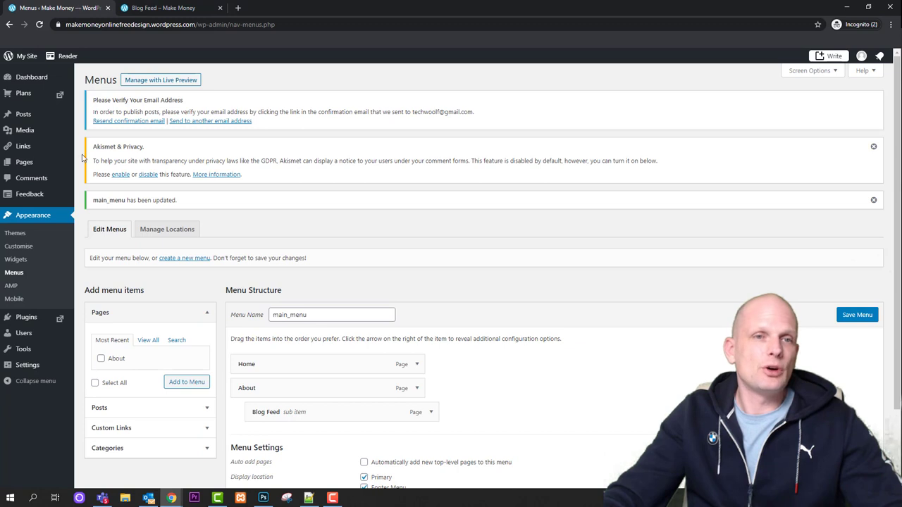
pyautogui.click(27, 117)
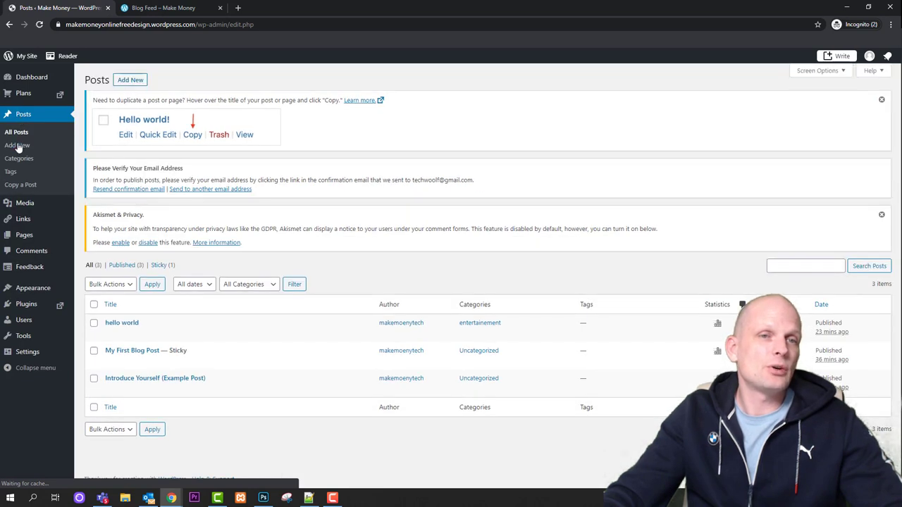
pyautogui.click(127, 81)
pyautogui.write('My Pos')
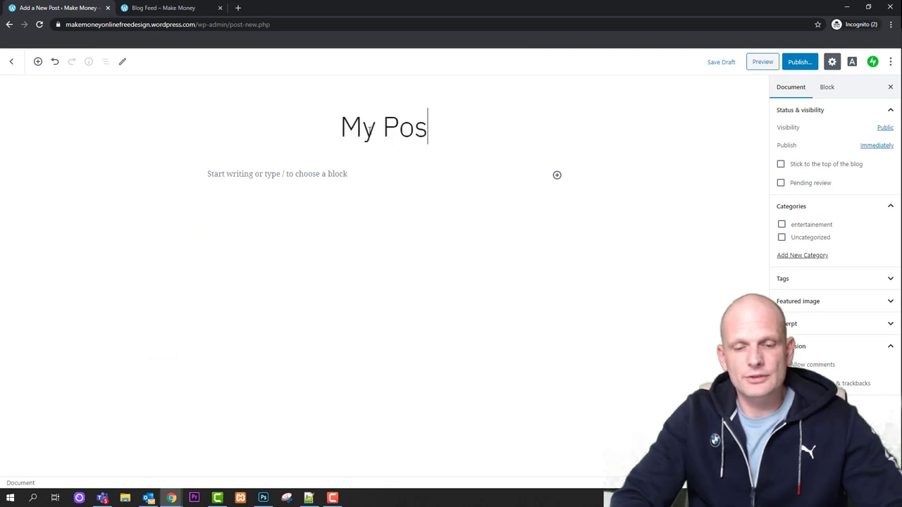
pyautogui.write('t')
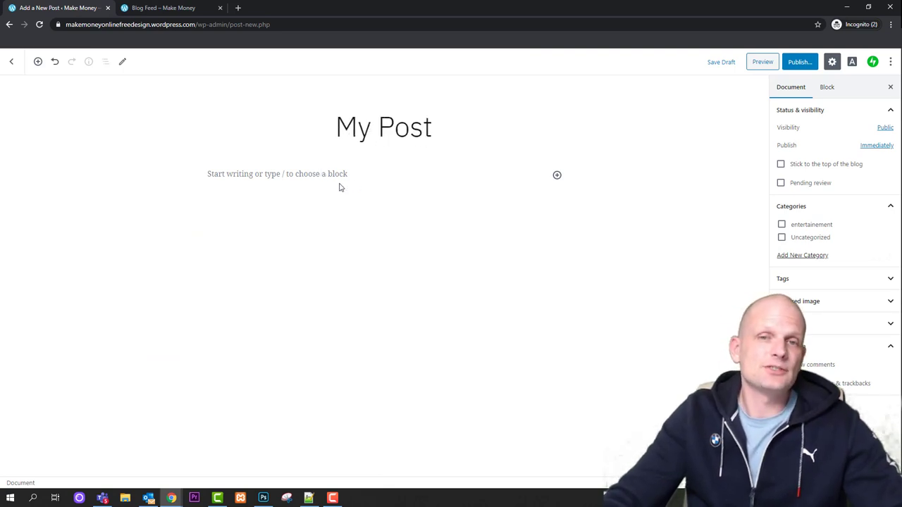
pyautogui.click(337, 171)
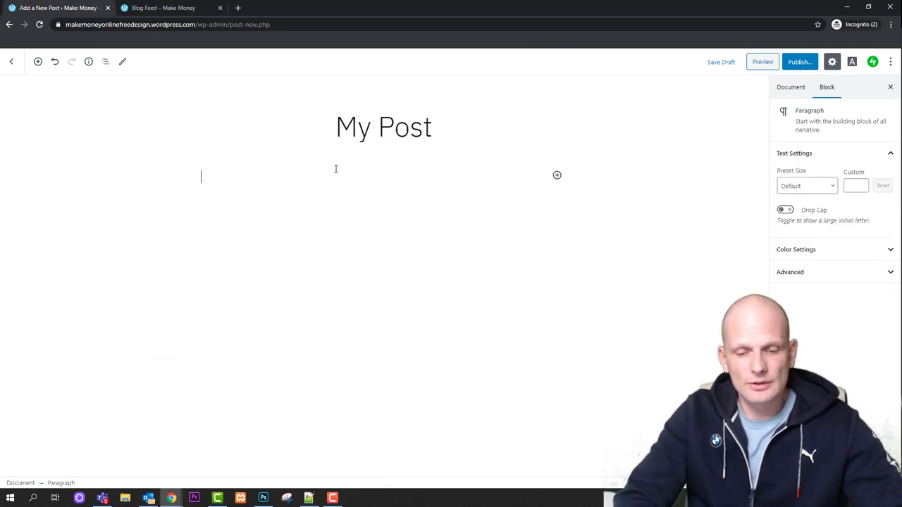
pyautogui.write('My te')
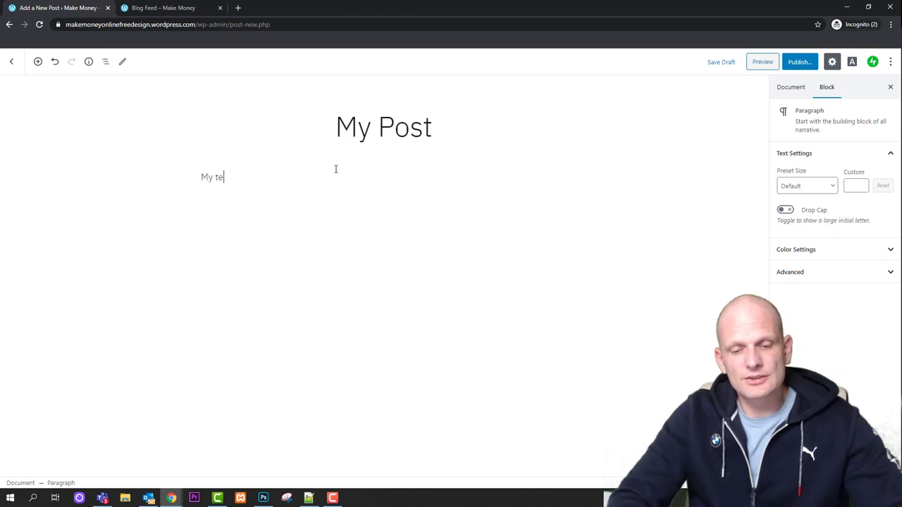
pyautogui.write('xt')
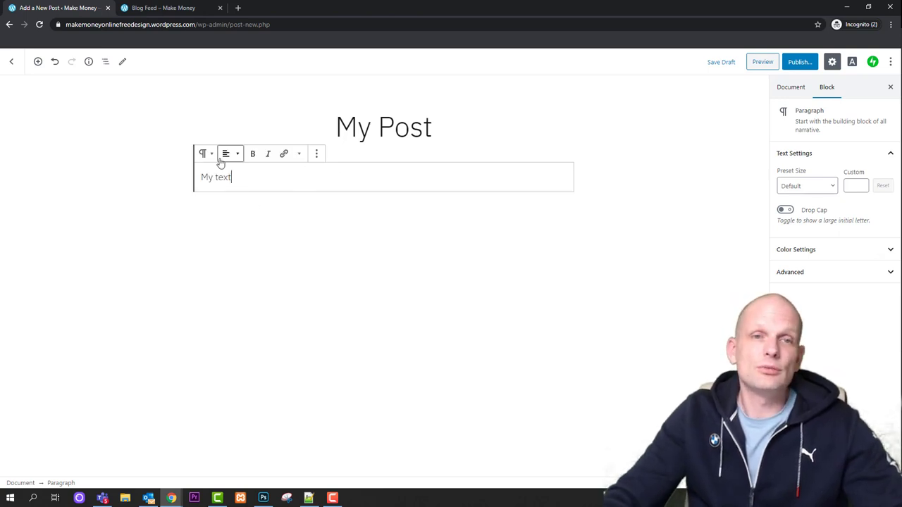
# Add an image block with the uploaded Europe-668x442 picture and publish the post
pyautogui.click(38, 62)
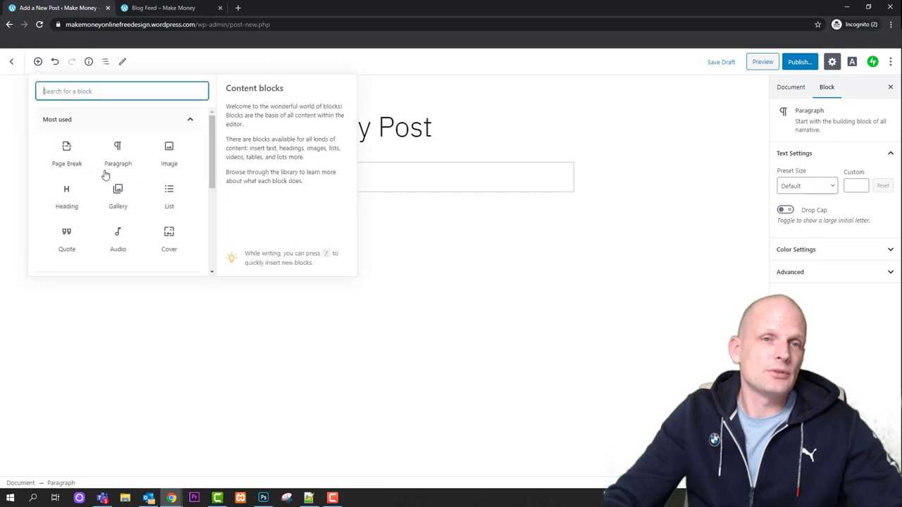
pyautogui.click(172, 156)
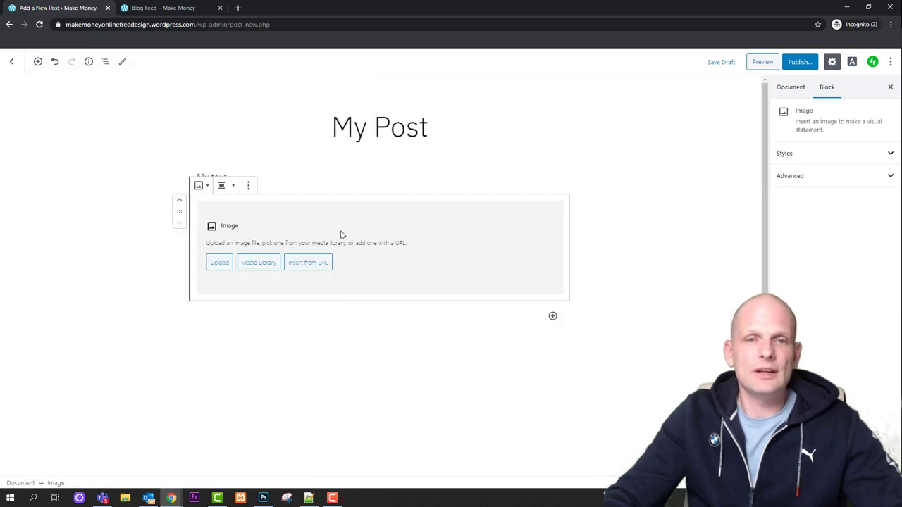
pyautogui.click(218, 261)
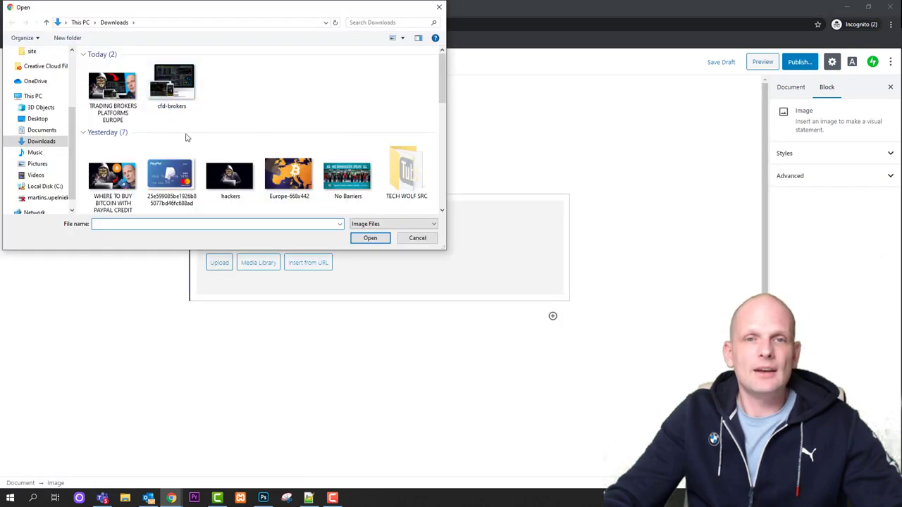
pyautogui.click(288, 176)
pyautogui.click(370, 237)
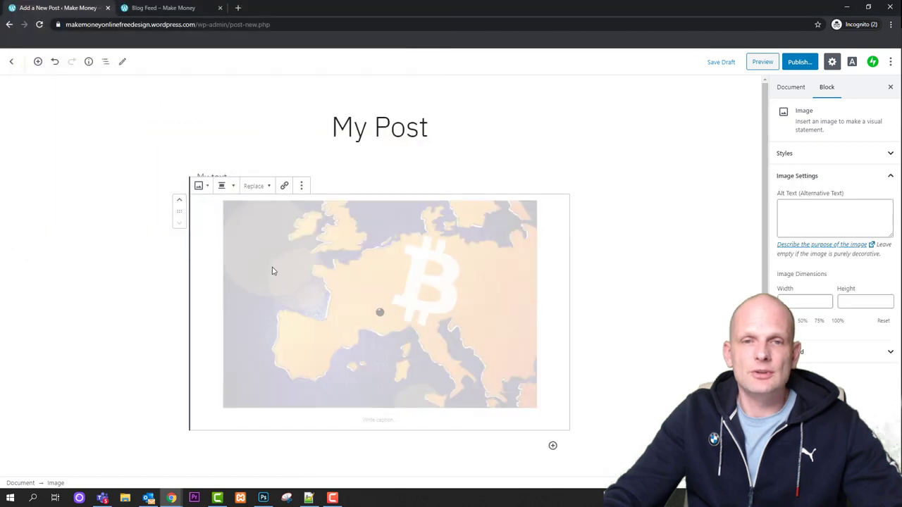
pyautogui.click(799, 62)
pyautogui.click(164, 8)
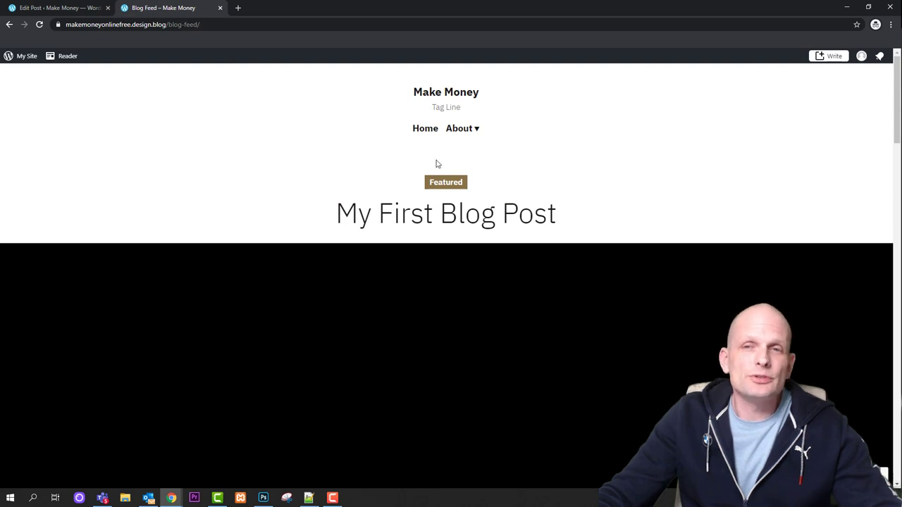
# Return to the home page showing the 'Welcome to My New Make money Online Blog' banner
pyautogui.click(428, 134)
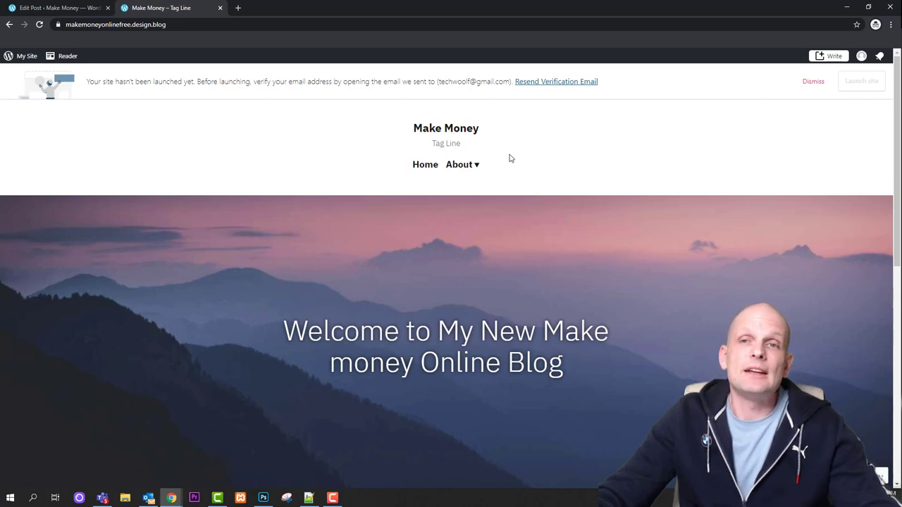
# Retitle the post 'bitcoin' and create a new bitcoin category
pyautogui.click(89, 7)
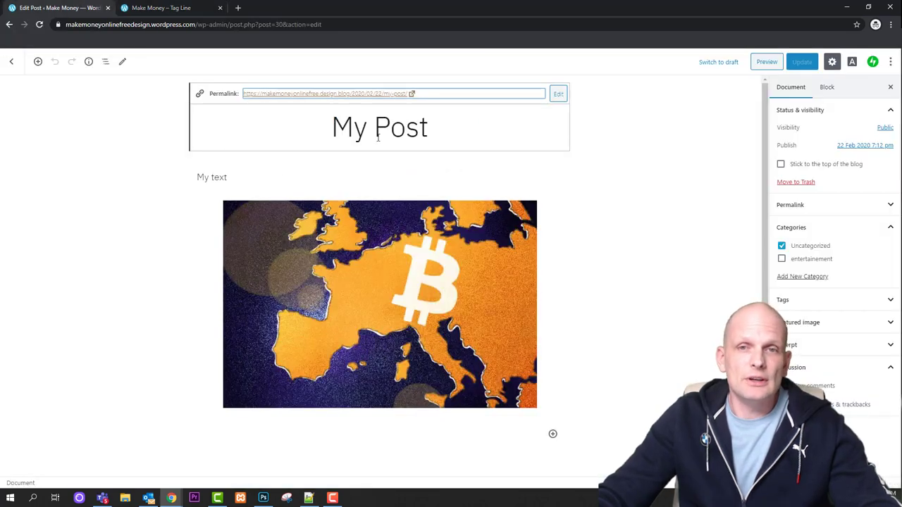
pyautogui.moveTo(334, 129); pyautogui.dragTo(451, 141)
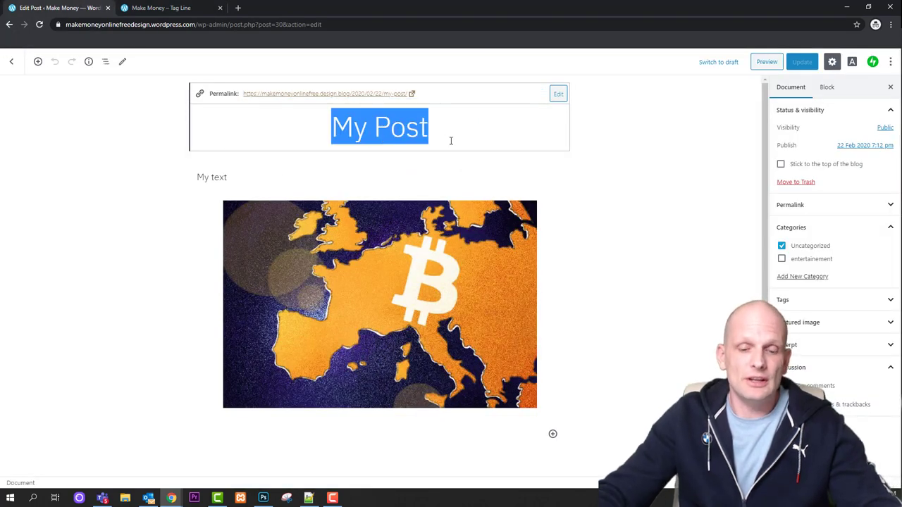
pyautogui.write('bitcoin')
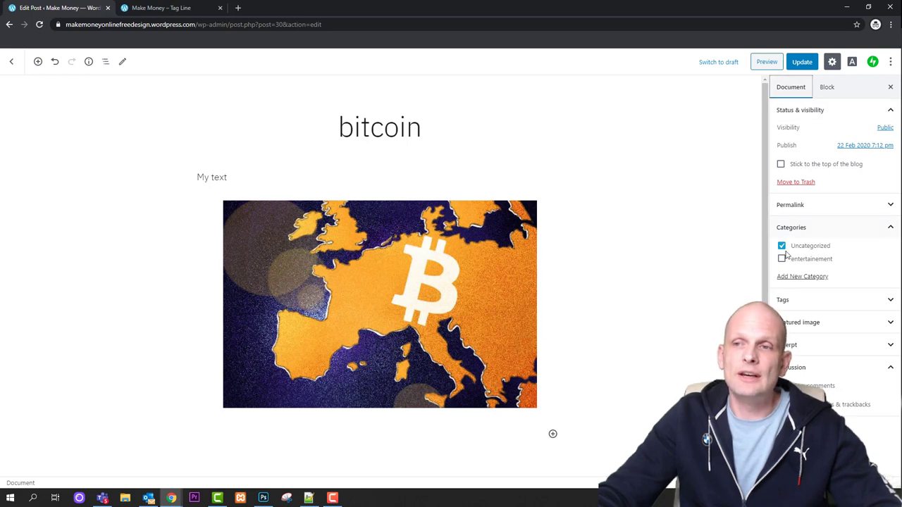
pyautogui.click(787, 229)
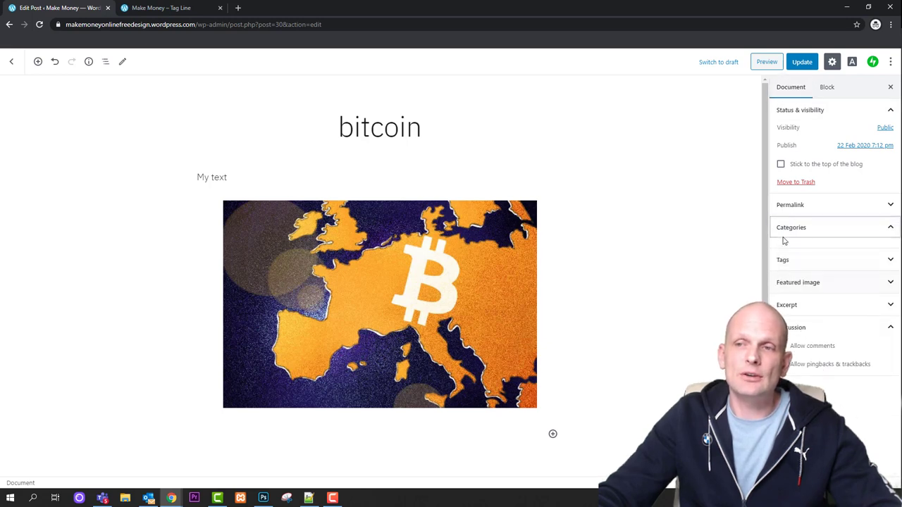
pyautogui.click(784, 233)
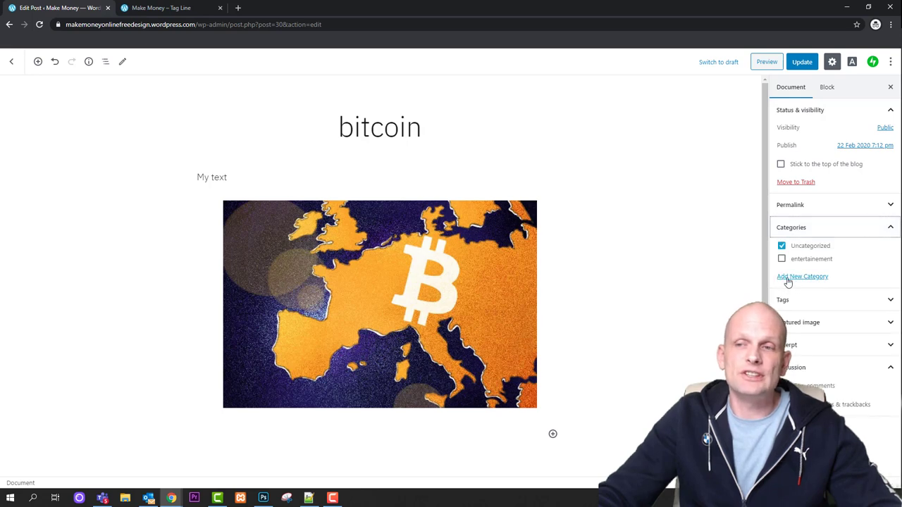
pyautogui.click(790, 278)
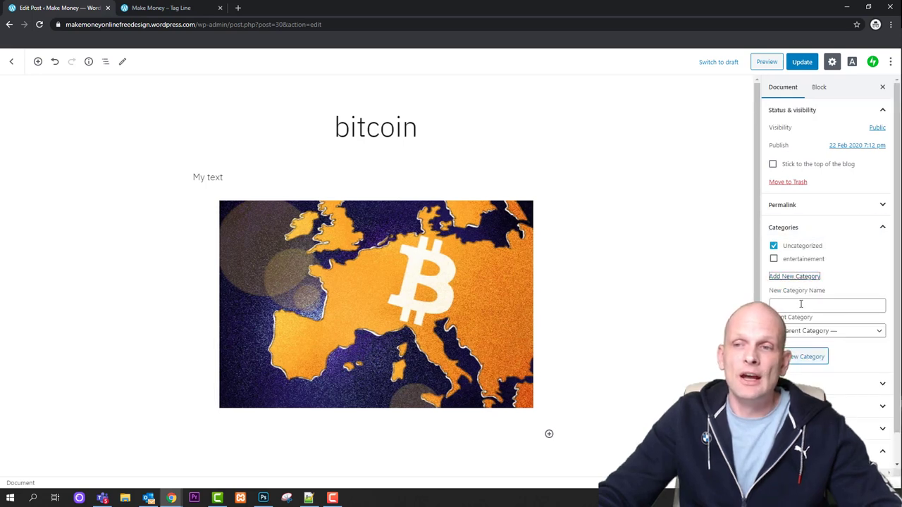
pyautogui.click(801, 304)
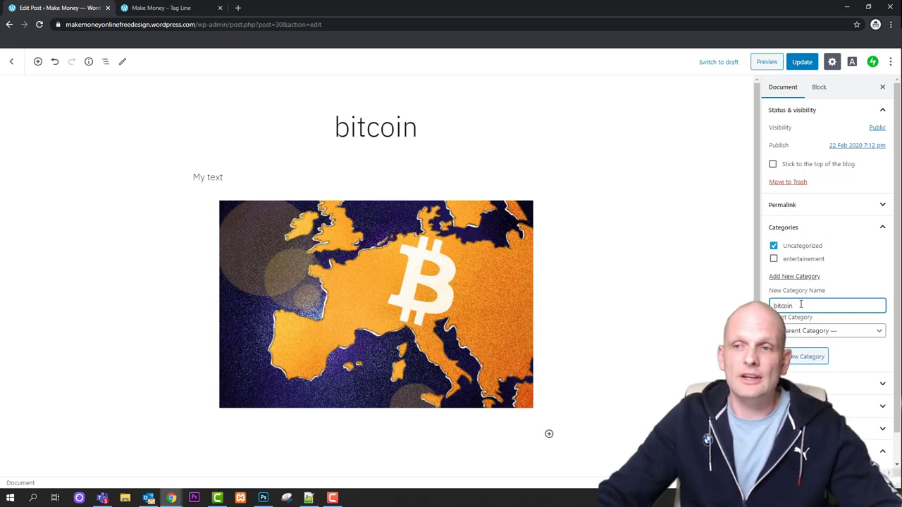
pyautogui.click(801, 359)
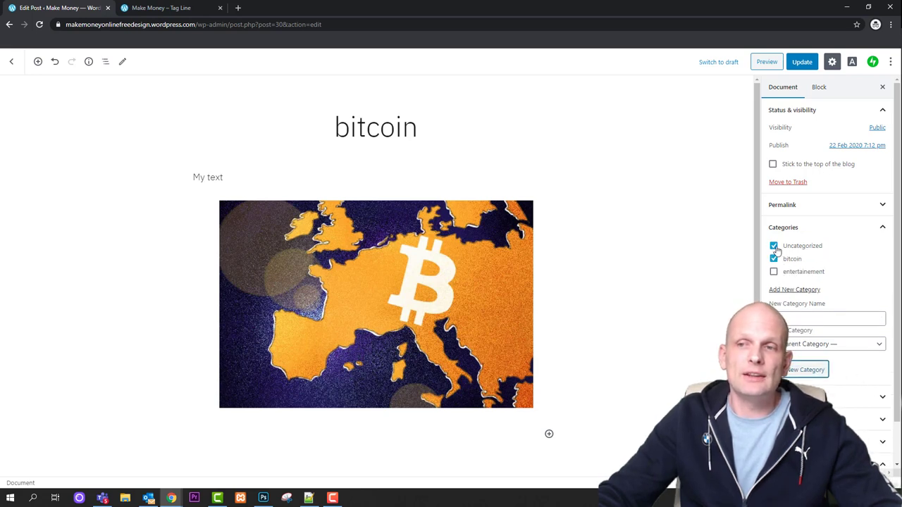
# Drop Uncategorized, create a cars category, file the post under bitcoin only, and update
pyautogui.click(774, 247)
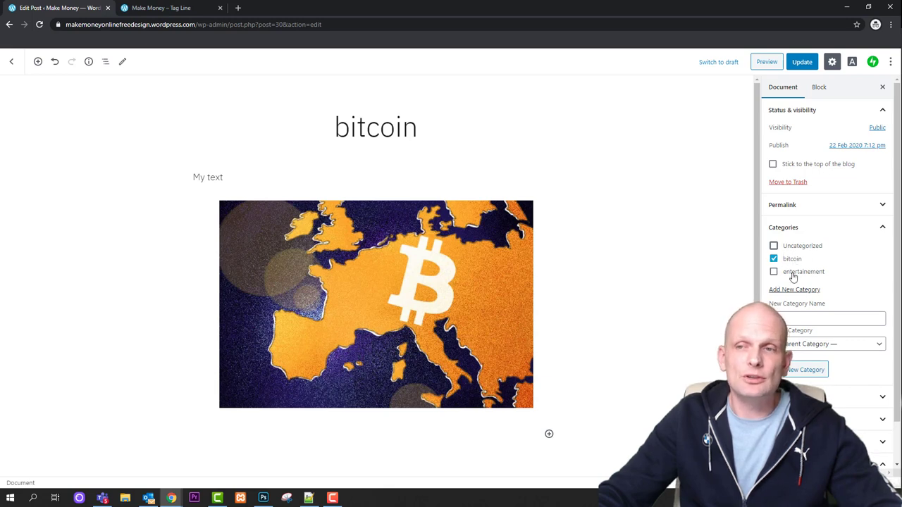
pyautogui.click(785, 291)
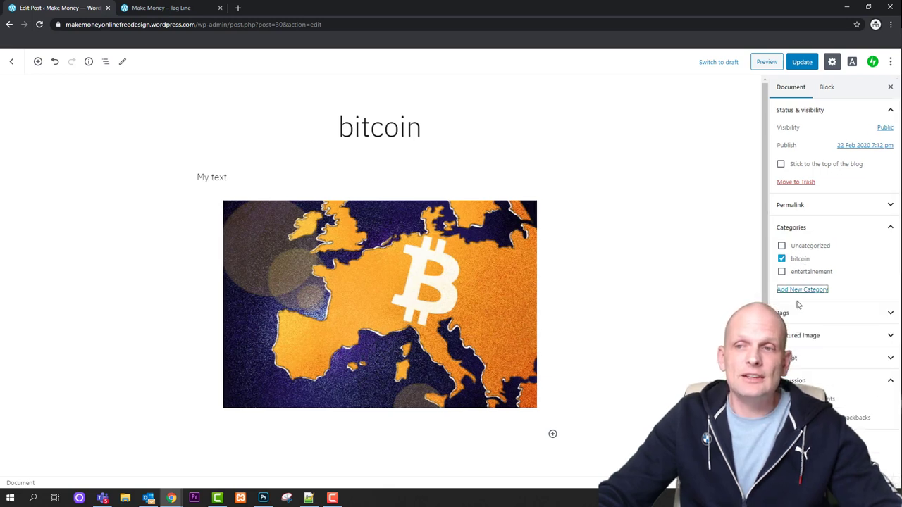
pyautogui.click(806, 290)
pyautogui.click(803, 320)
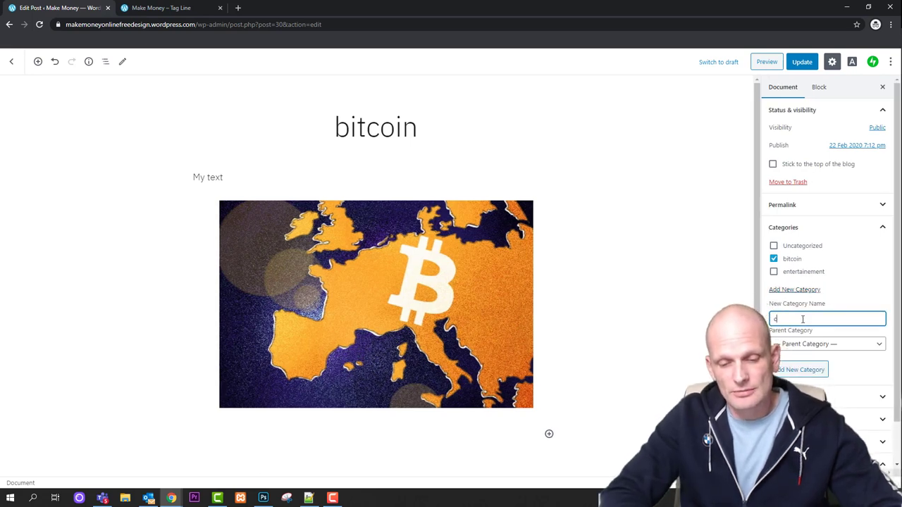
pyautogui.click(798, 372)
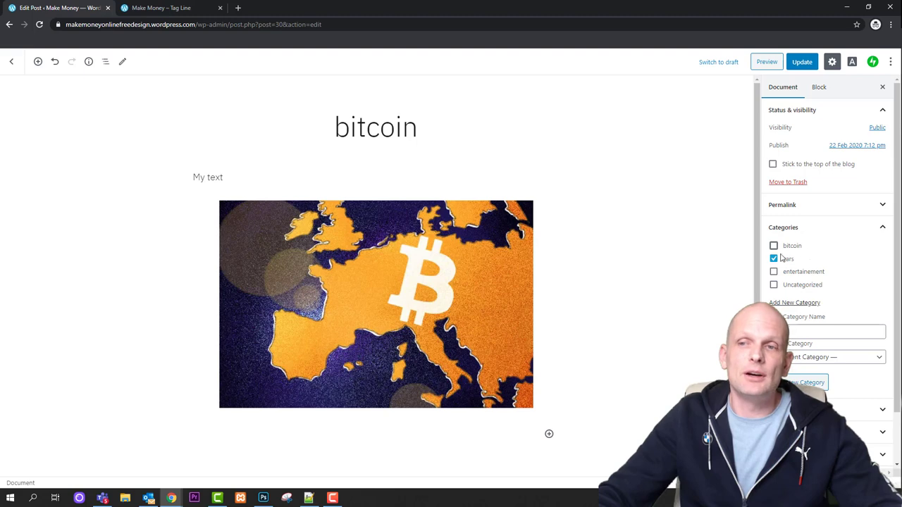
pyautogui.click(774, 245)
pyautogui.click(774, 258)
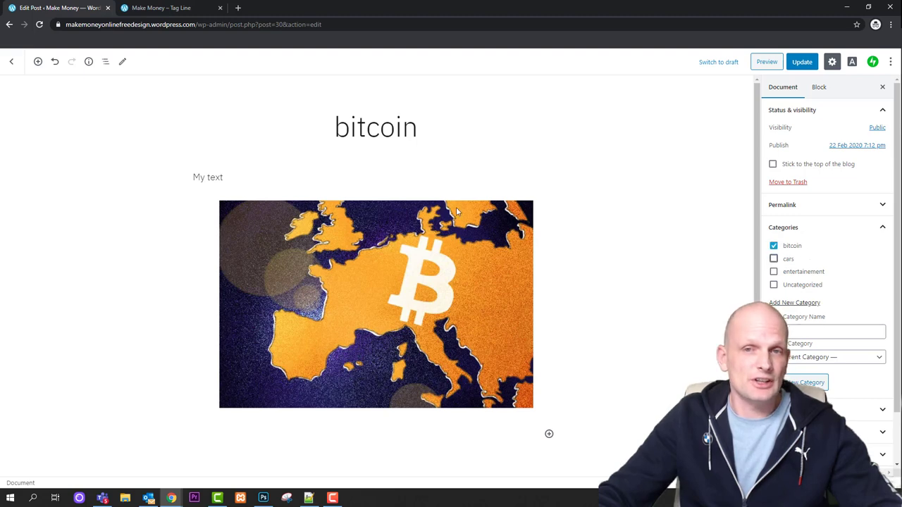
pyautogui.click(801, 62)
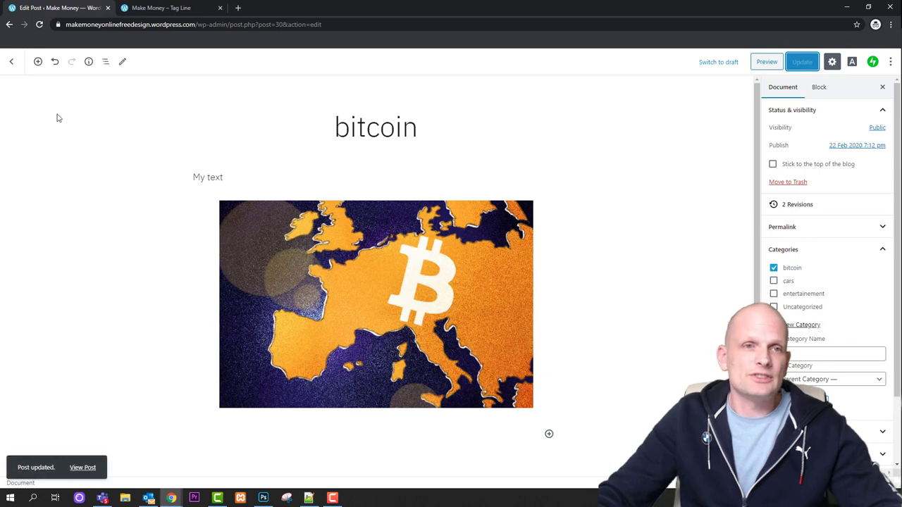
# File the 'hello world' post under bitcoin and update it, then open My First Blog Post
pyautogui.click(10, 63)
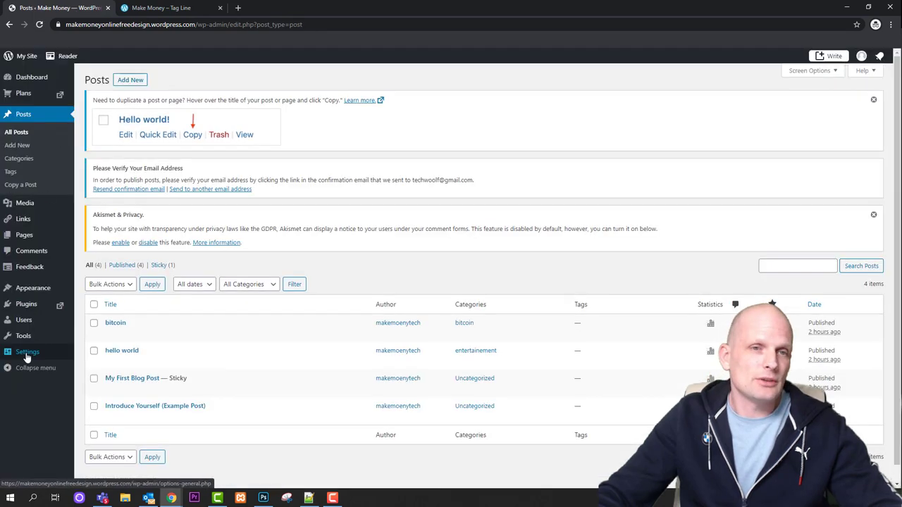
pyautogui.click(27, 120)
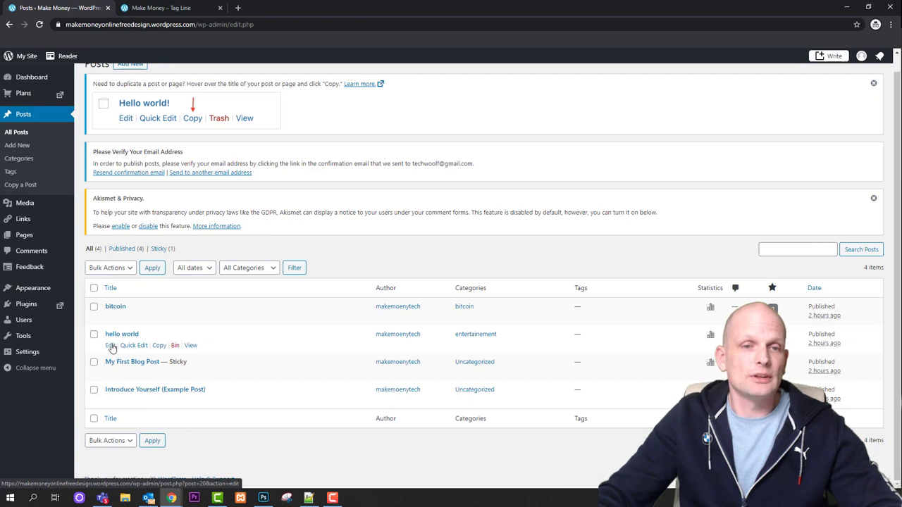
pyautogui.click(111, 347)
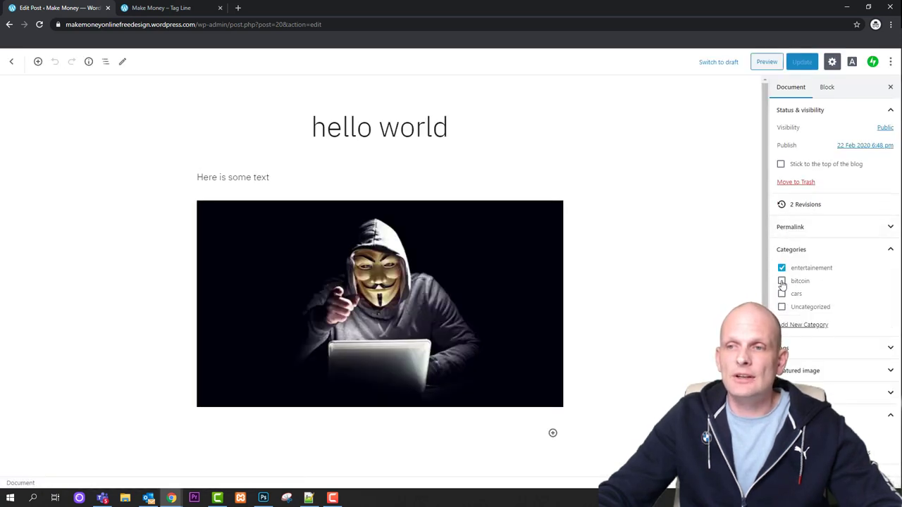
pyautogui.click(782, 282)
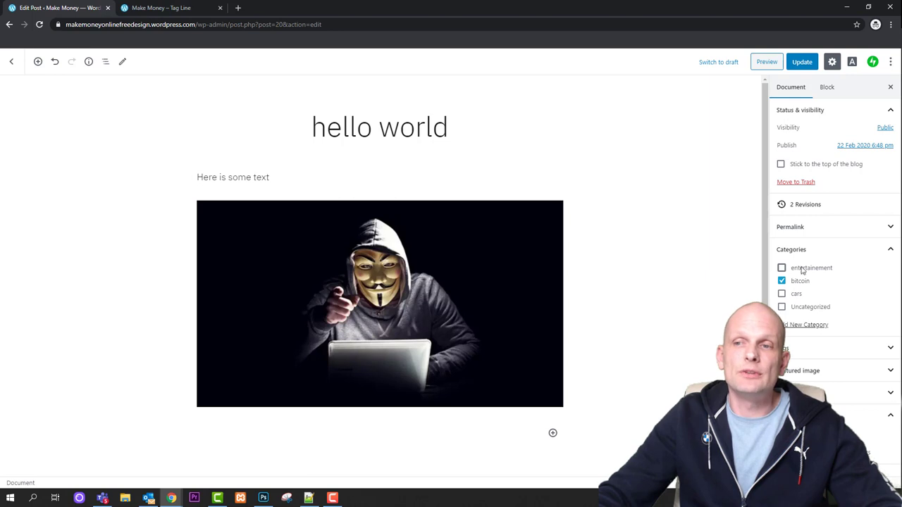
pyautogui.click(807, 63)
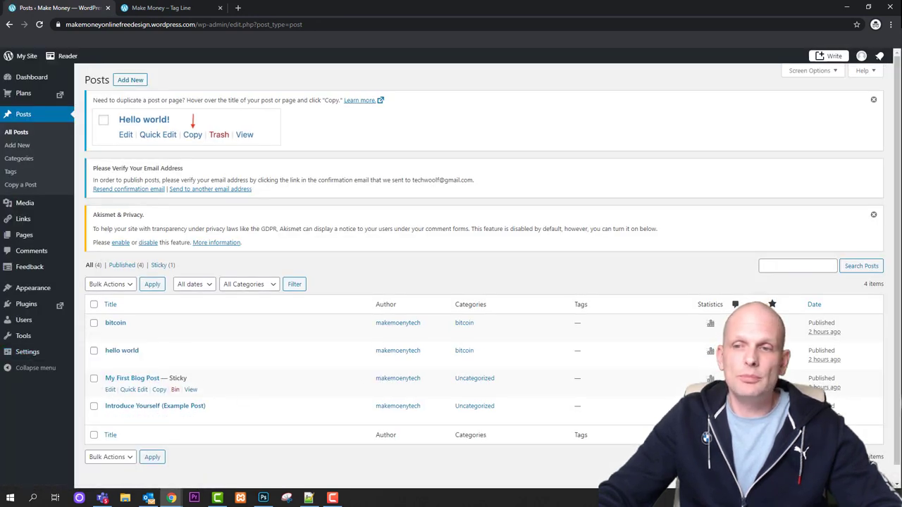
pyautogui.click(110, 390)
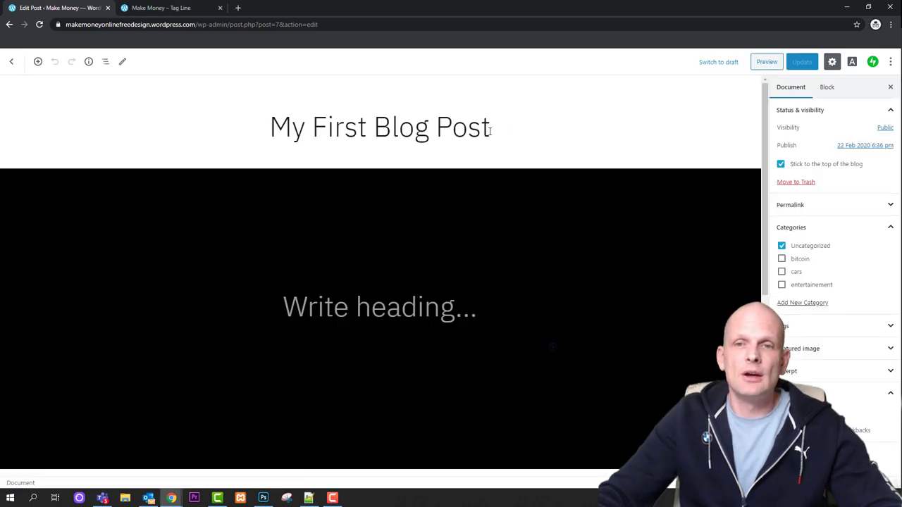
# Remove the cover block from the top of My First Blog Post
pyautogui.click(439, 275)
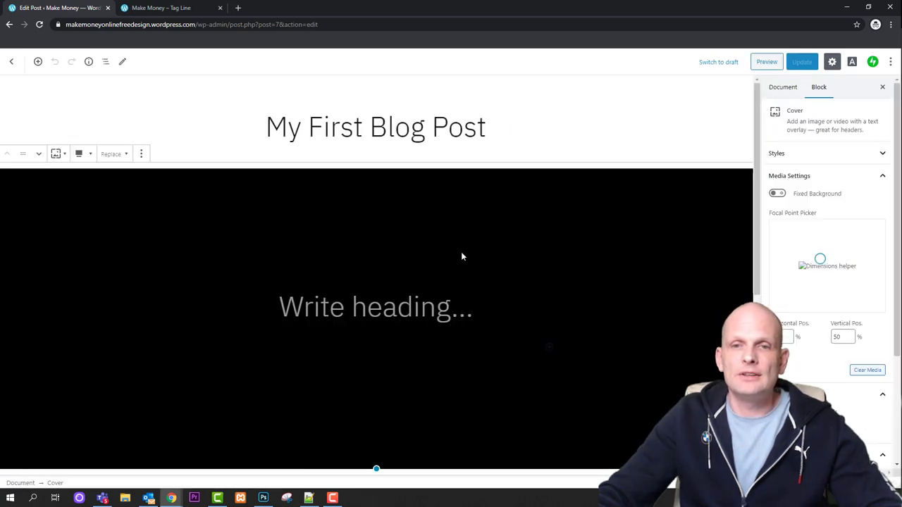
pyautogui.scroll(-5, 418, 430)
pyautogui.scroll(3, 419, 430)
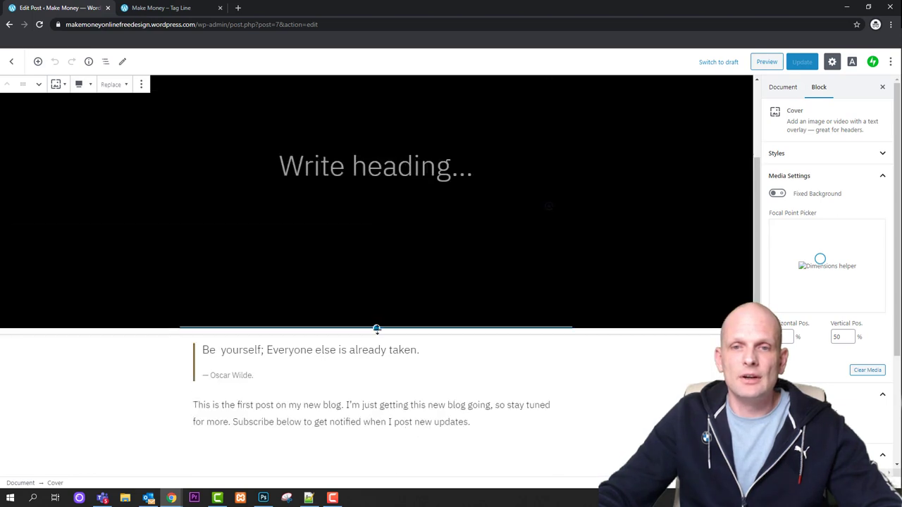
pyautogui.moveTo(377, 328); pyautogui.dragTo(381, 303)
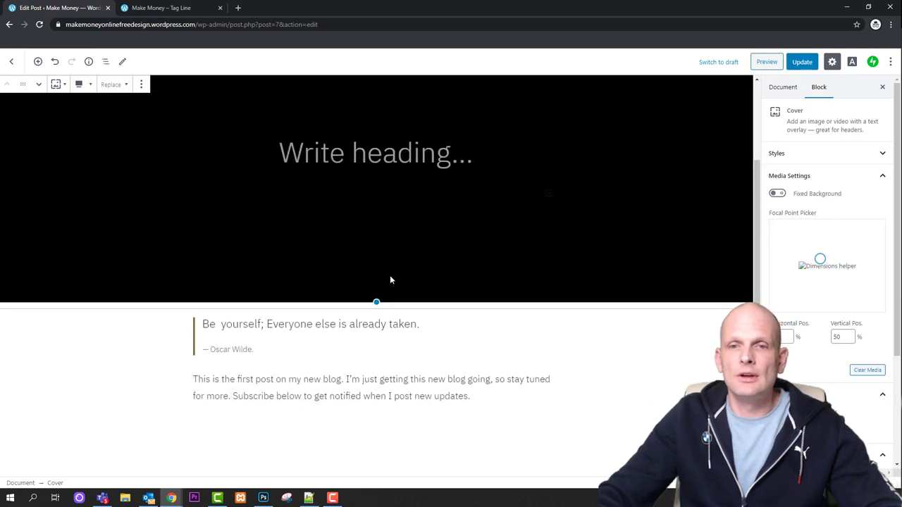
pyautogui.scroll(2, 482, 330)
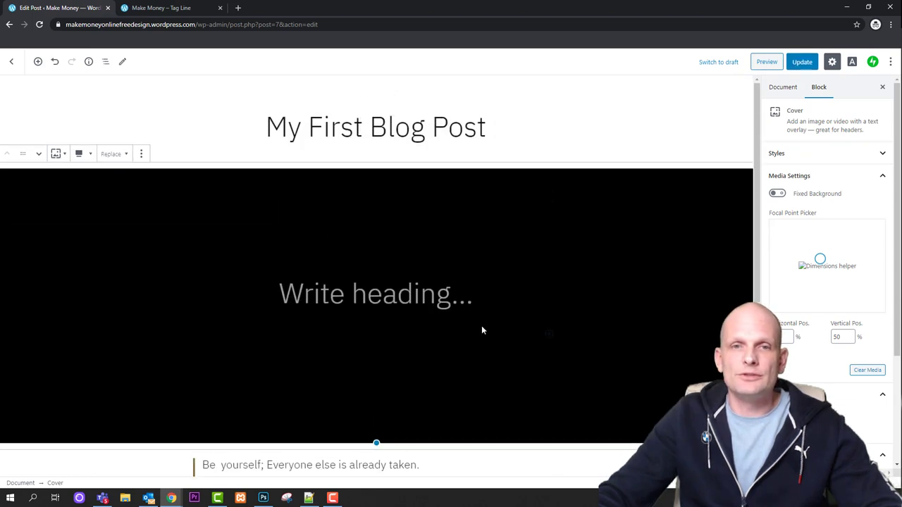
pyautogui.click(141, 153)
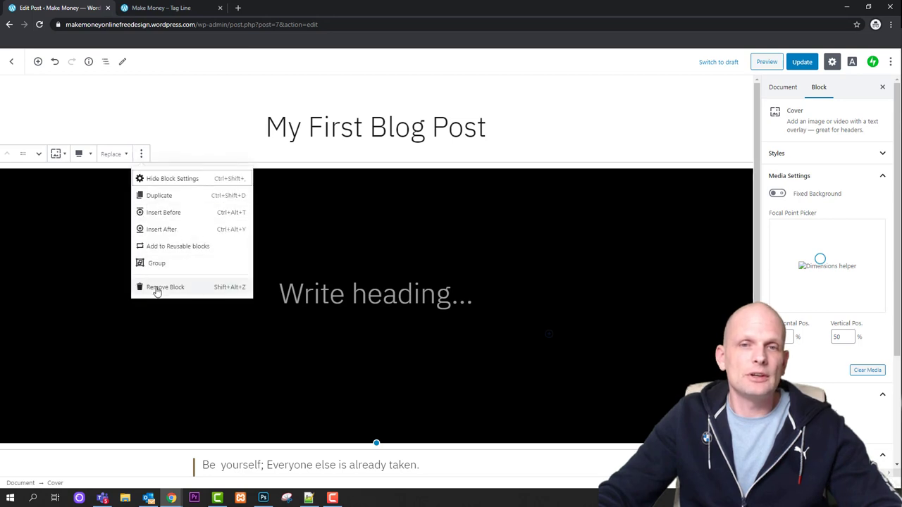
pyautogui.click(157, 288)
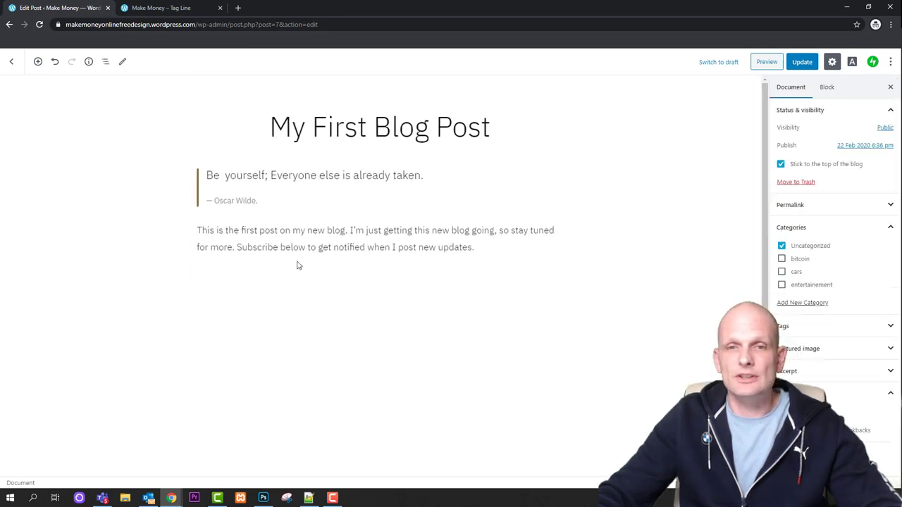
# Unstick the post, remove it from Uncategorized, retitle it 'cars', and update
pyautogui.click(780, 164)
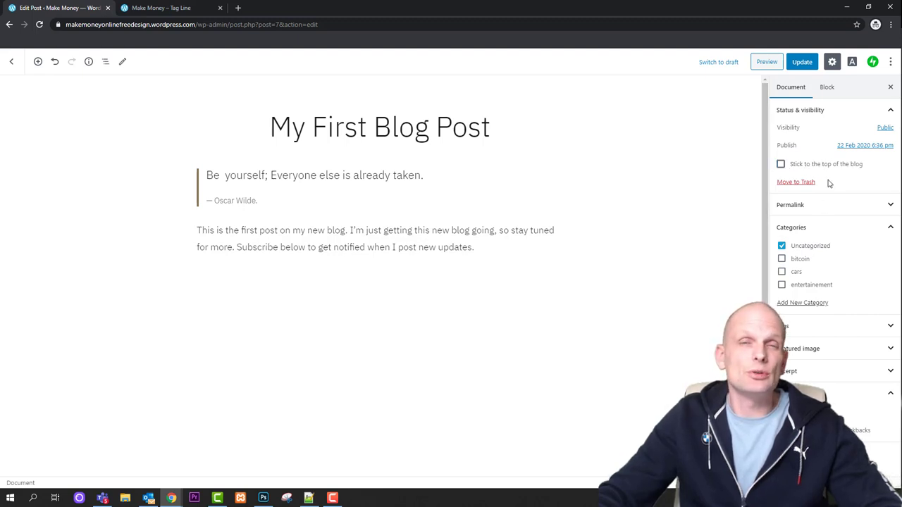
pyautogui.moveTo(265, 126); pyautogui.dragTo(493, 130)
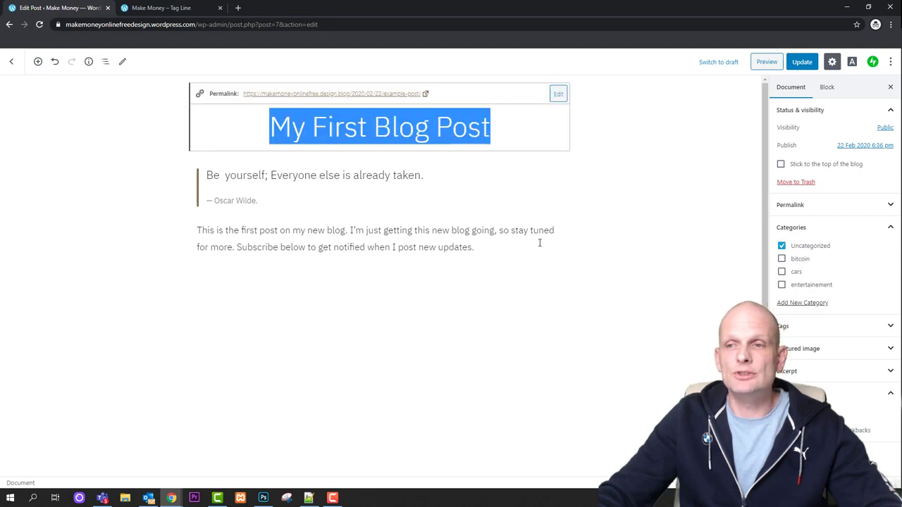
pyautogui.click(781, 246)
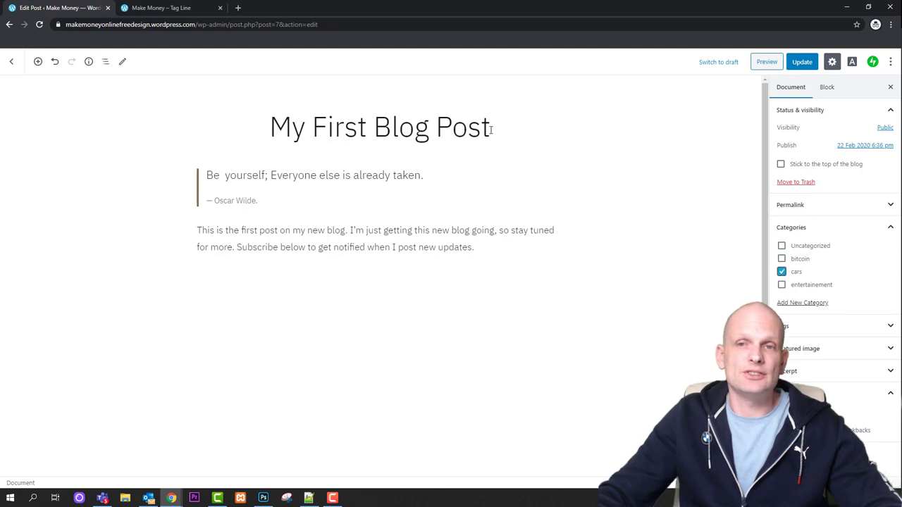
pyautogui.moveTo(491, 129); pyautogui.dragTo(261, 127)
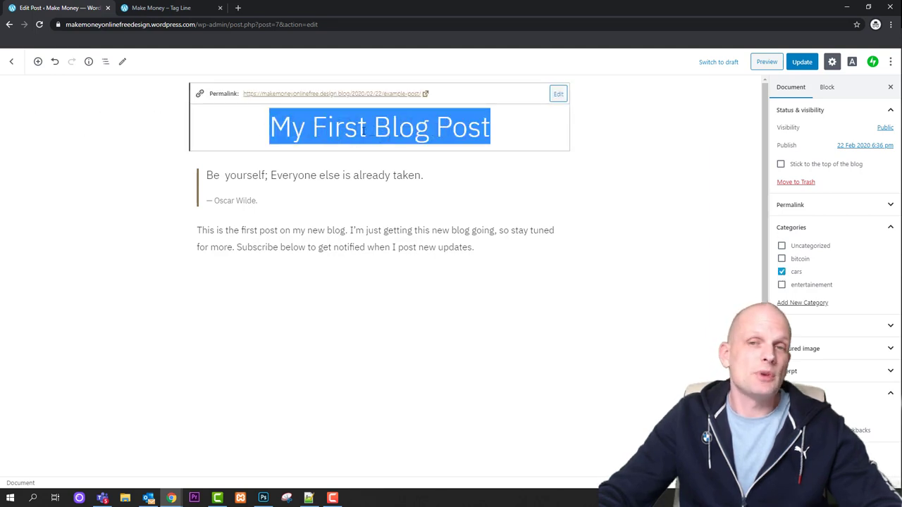
pyautogui.write('cars')
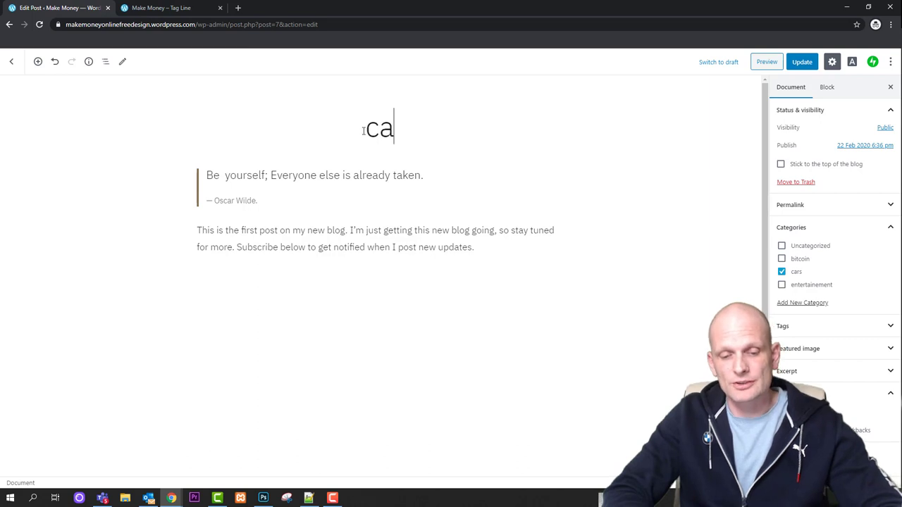
pyautogui.click(802, 62)
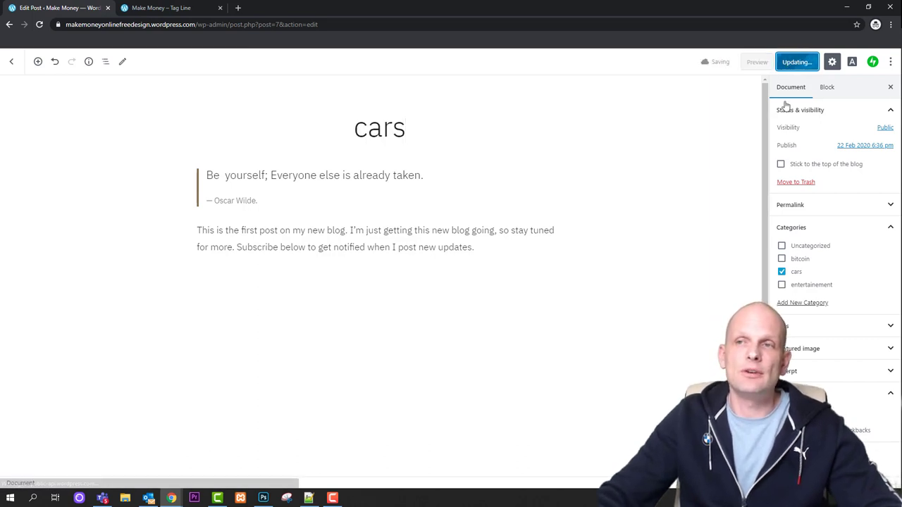
# Retitle 'Introduce Yourself (Example Post)' to 'Introduce cars2' and update the post
pyautogui.click(12, 62)
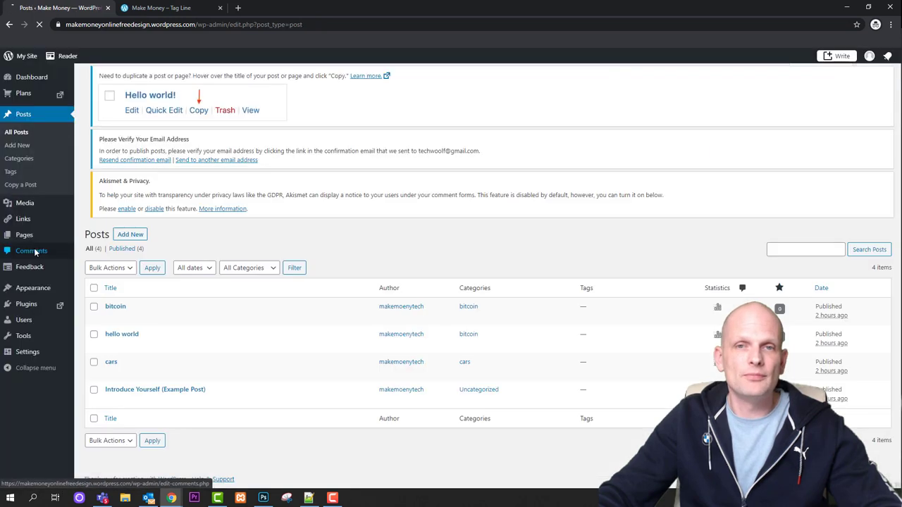
pyautogui.moveTo(159, 404)
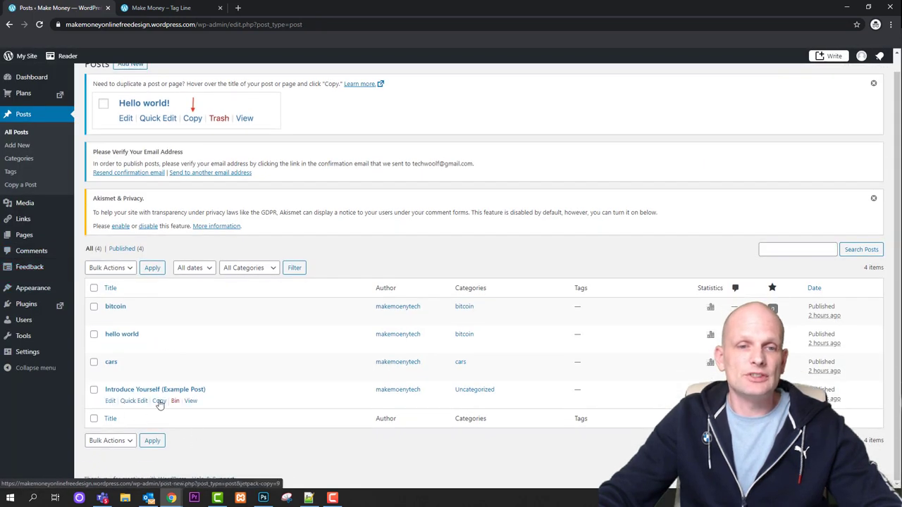
pyautogui.click(110, 401)
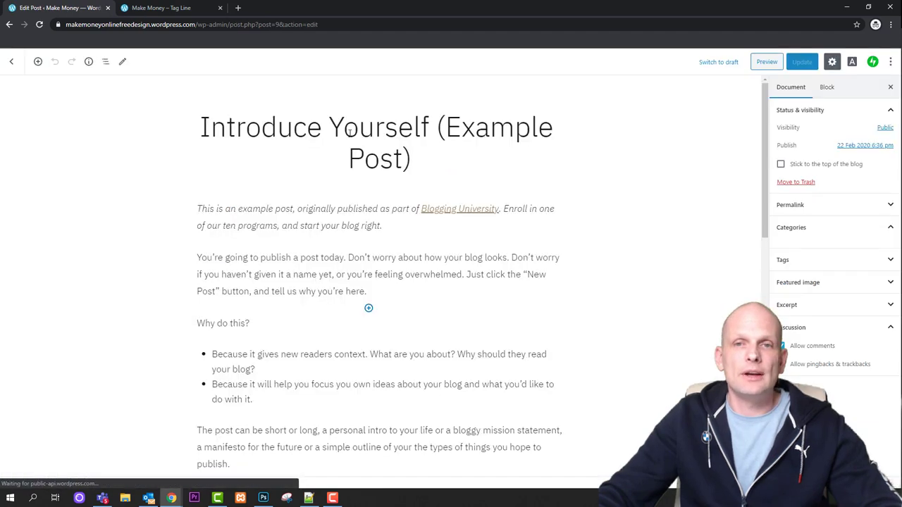
pyautogui.click(344, 129)
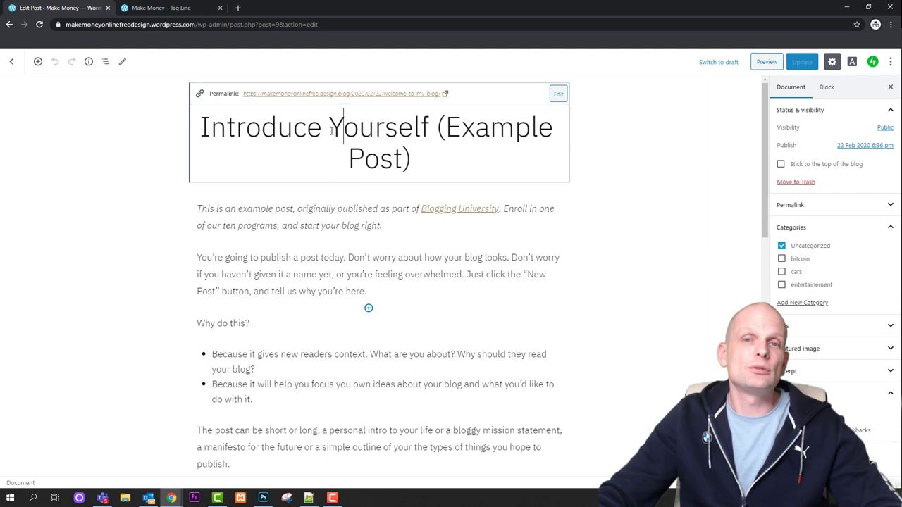
pyautogui.moveTo(329, 129); pyautogui.dragTo(439, 160)
pyautogui.write('cars2')
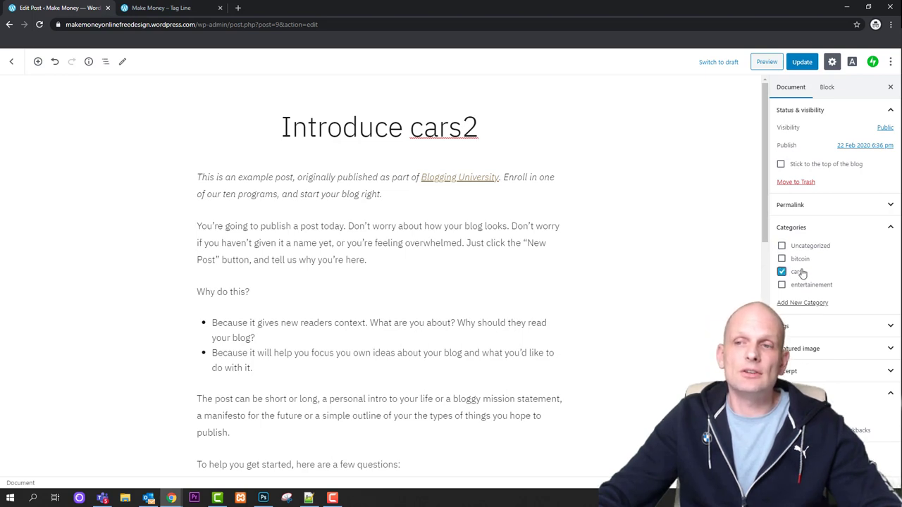
pyautogui.click(802, 61)
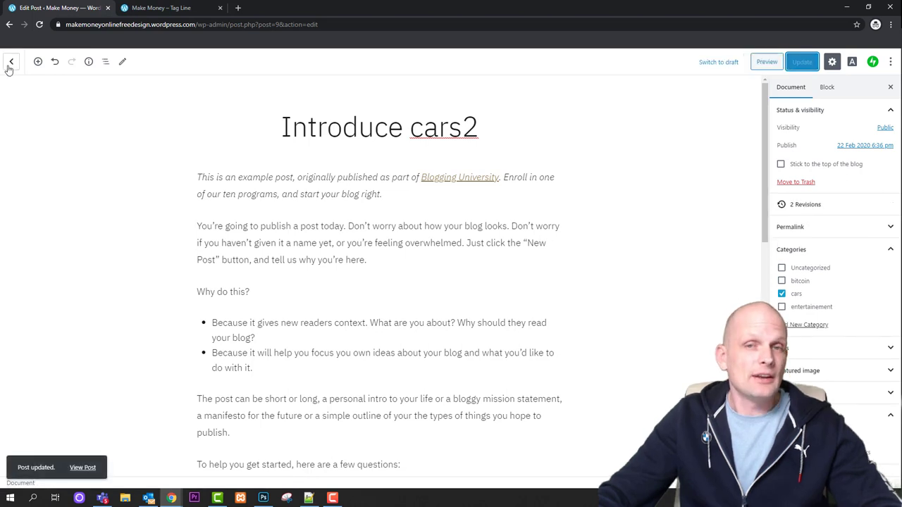
pyautogui.click(334, 131)
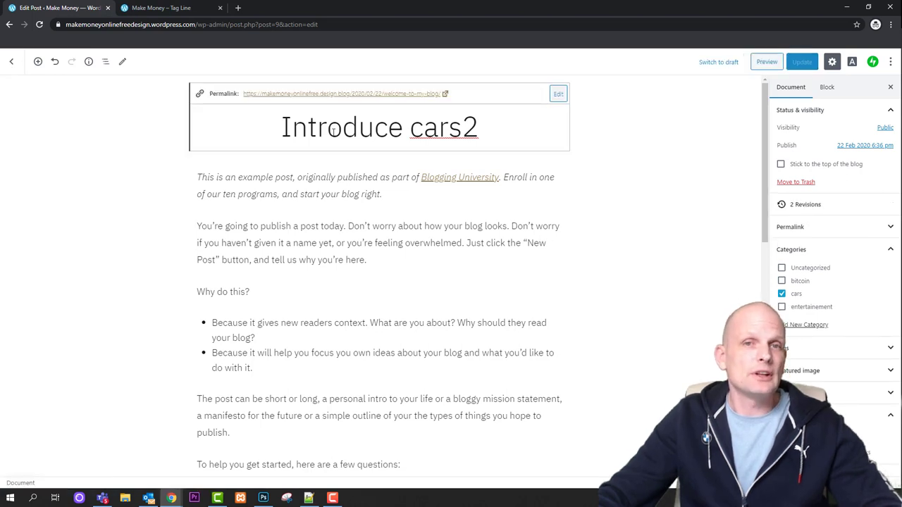
# Open the published post and go to its cars category archive
pyautogui.click(346, 94)
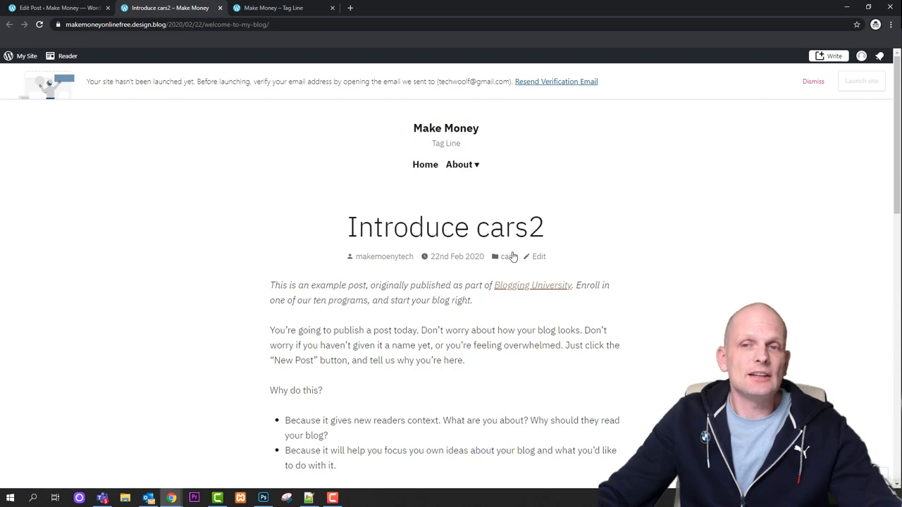
pyautogui.click(508, 258)
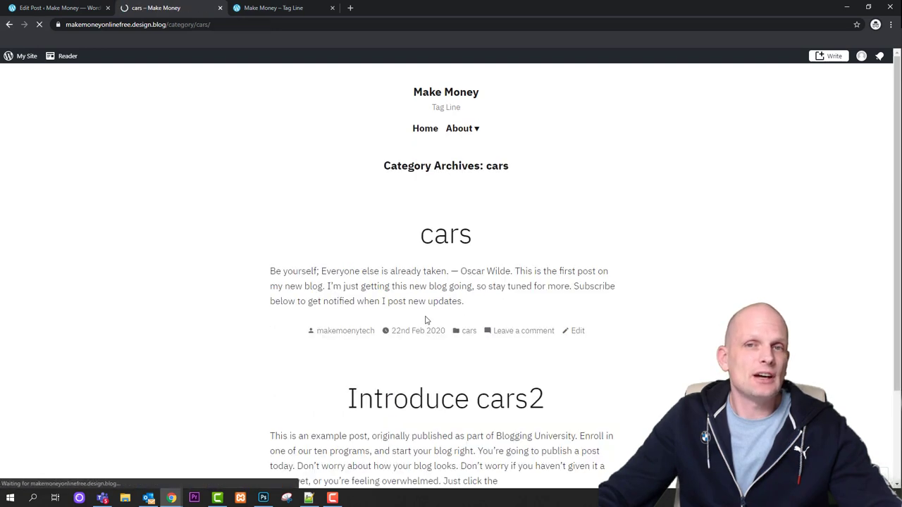
pyautogui.scroll(-2, 367, 241)
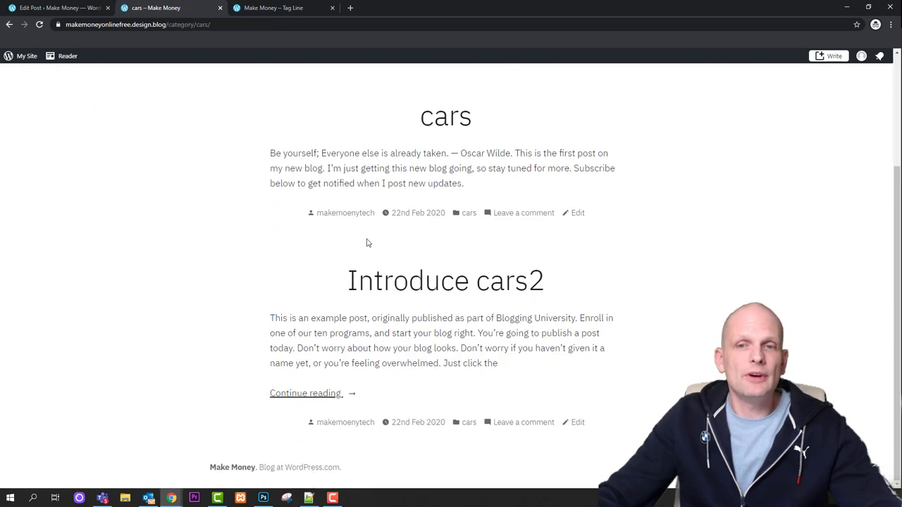
pyautogui.scroll(2, 367, 248)
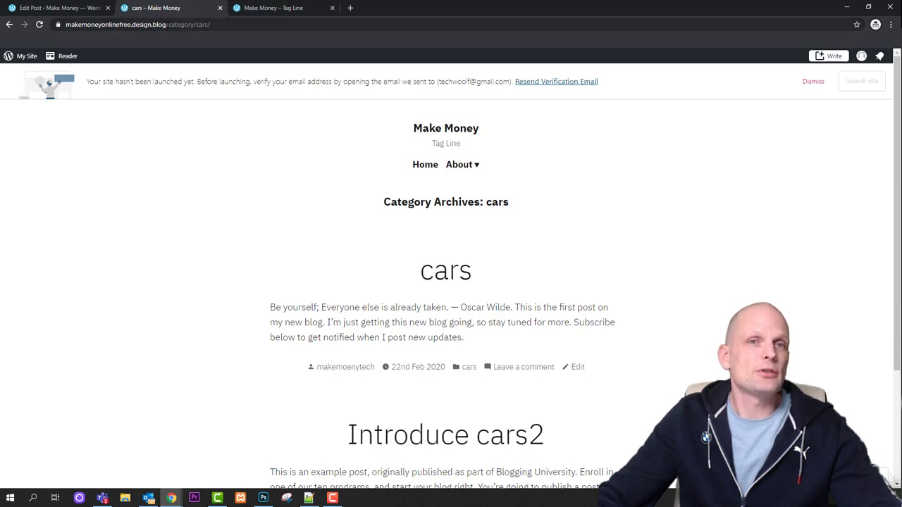
# Copy 'category/cars/' from the archive page's address bar
pyautogui.moveTo(169, 26); pyautogui.dragTo(223, 29)
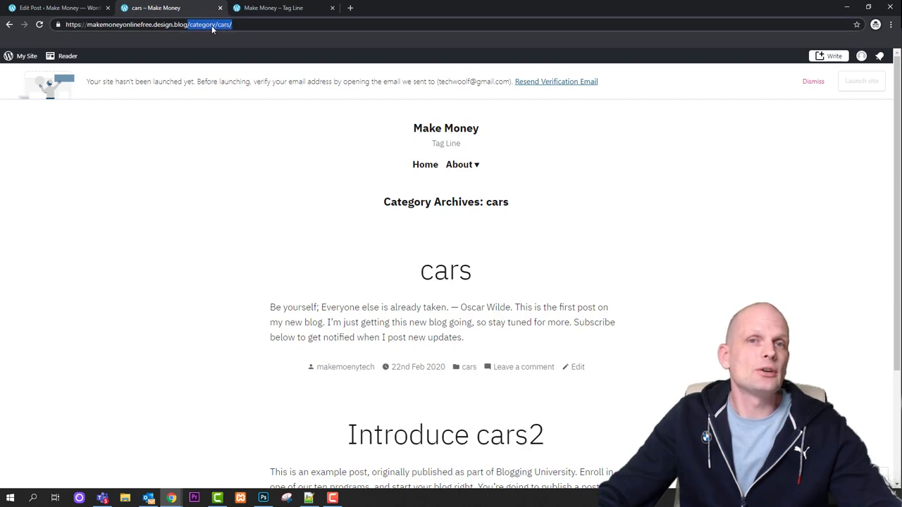
pyautogui.rightClick(220, 29)
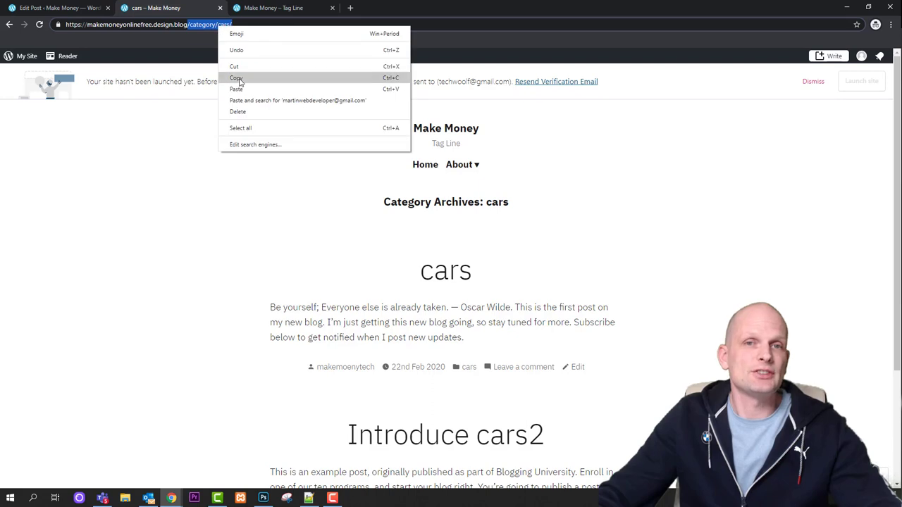
pyautogui.click(240, 79)
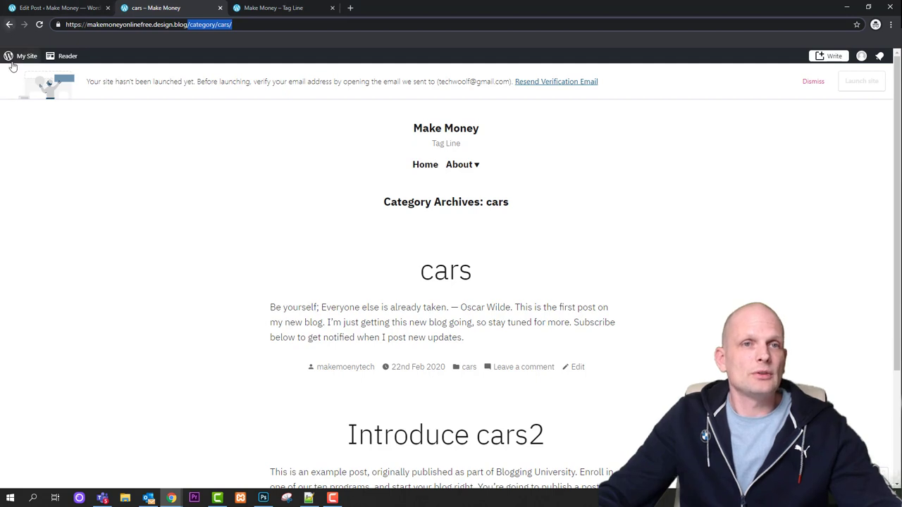
# Go from My Site to WP Admin's Appearance > Menus editor
pyautogui.click(25, 57)
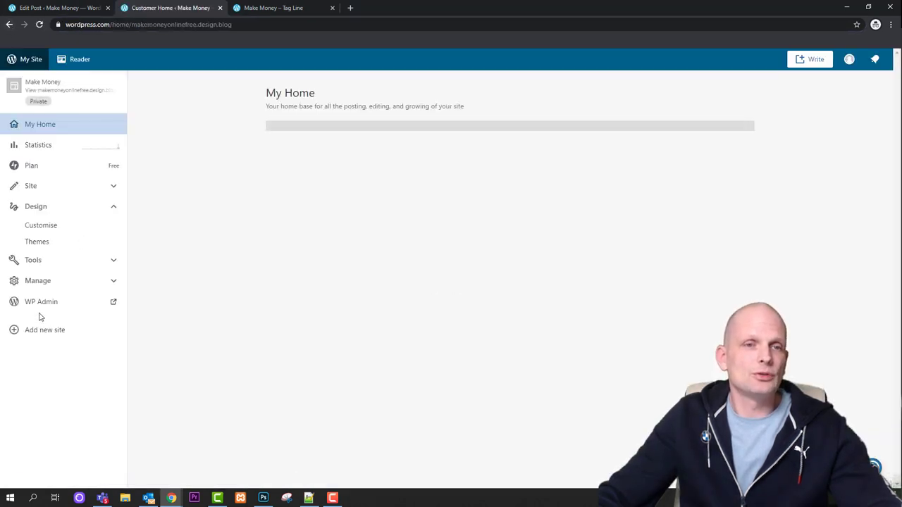
pyautogui.click(49, 308)
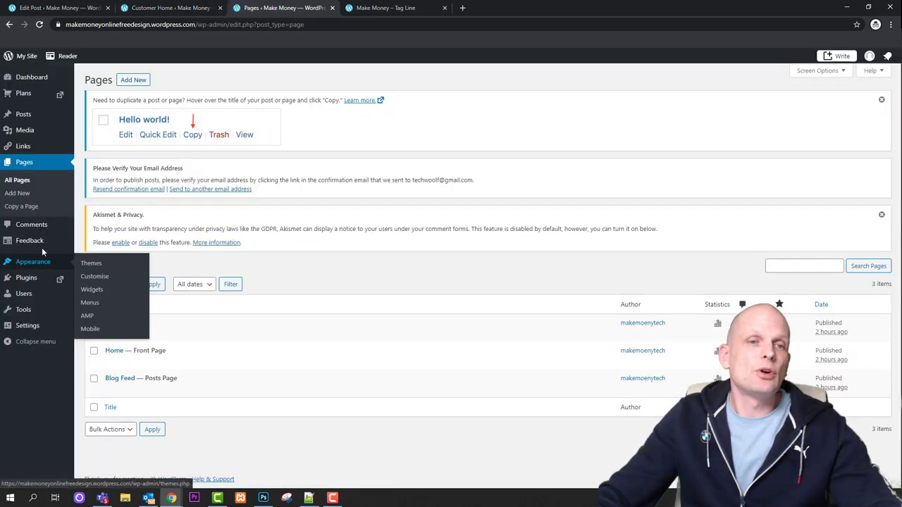
pyautogui.moveTo(42, 265)
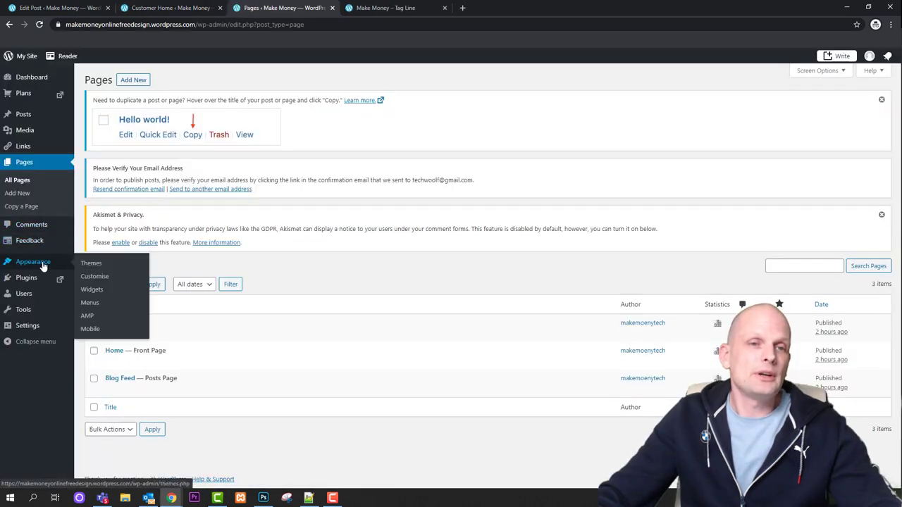
pyautogui.click(89, 303)
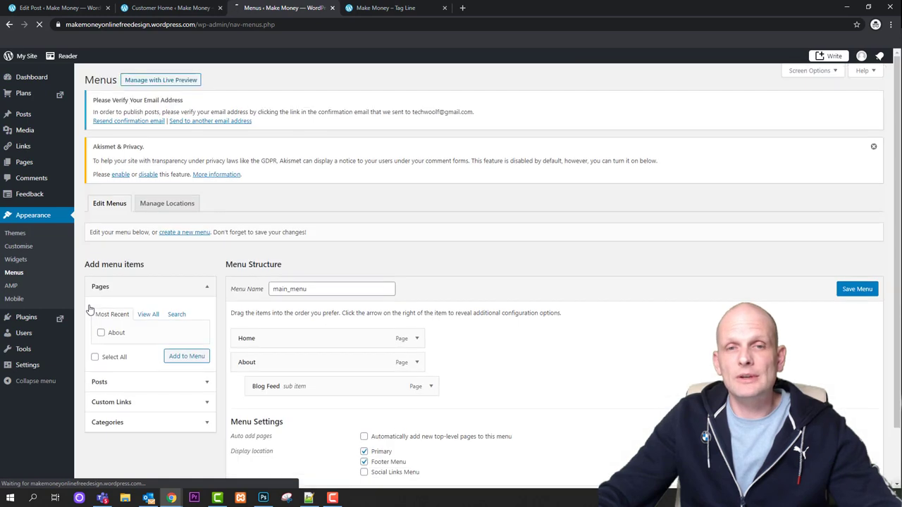
pyautogui.scroll(-2, 91, 304)
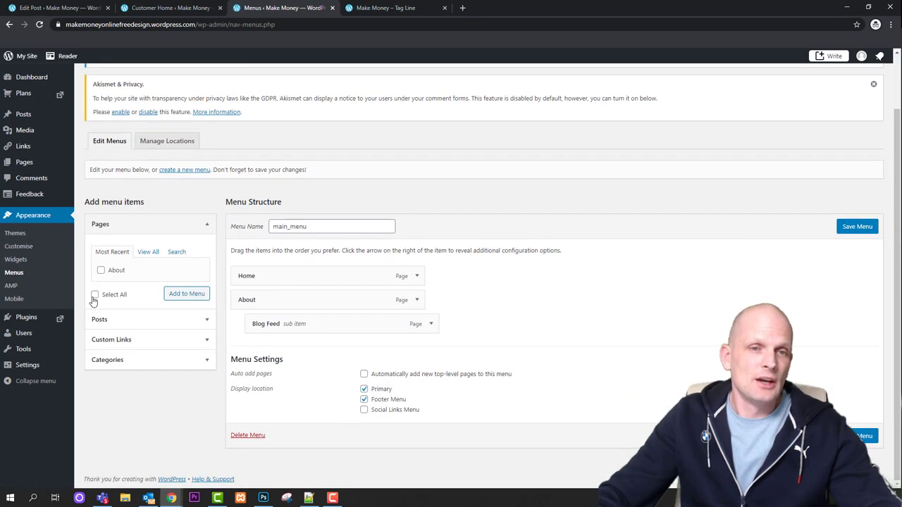
# Add a Cars custom link pointing to /category/cars/ to the menu
pyautogui.click(121, 341)
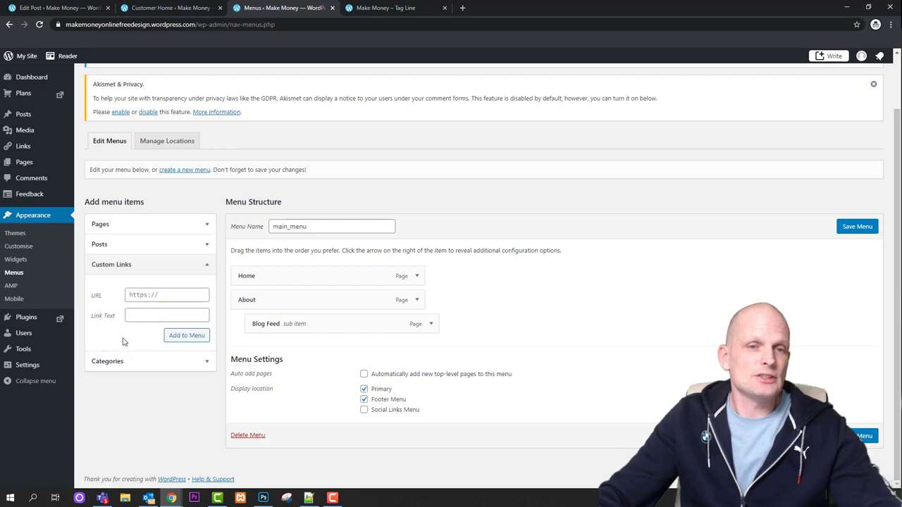
pyautogui.click(127, 295)
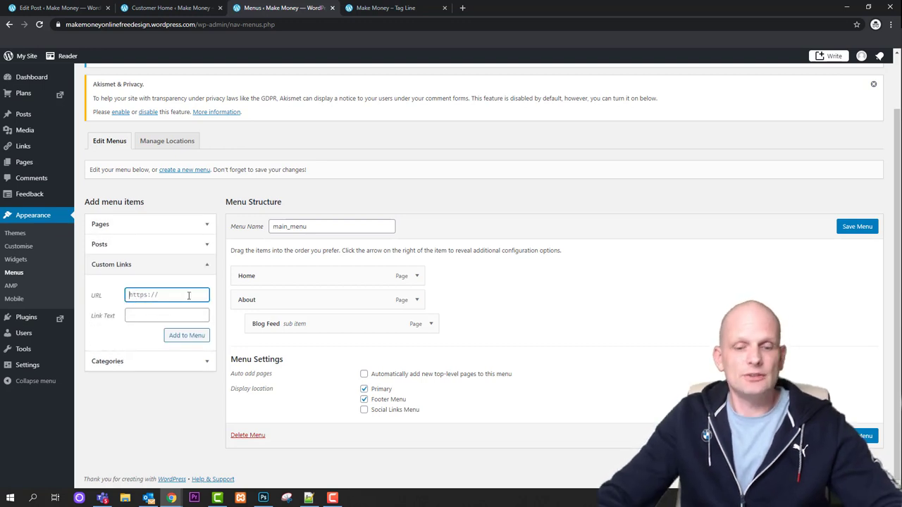
pyautogui.hotkey('ctrl', 'v')
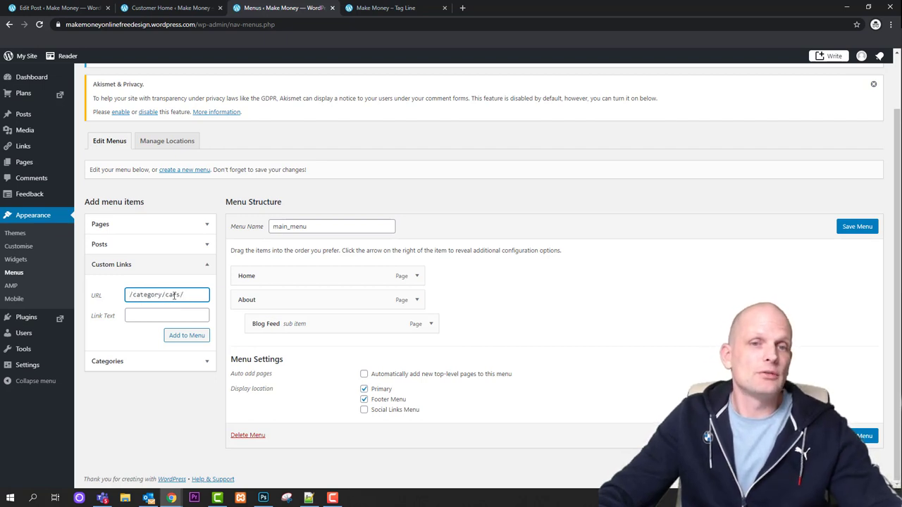
pyautogui.click(166, 317)
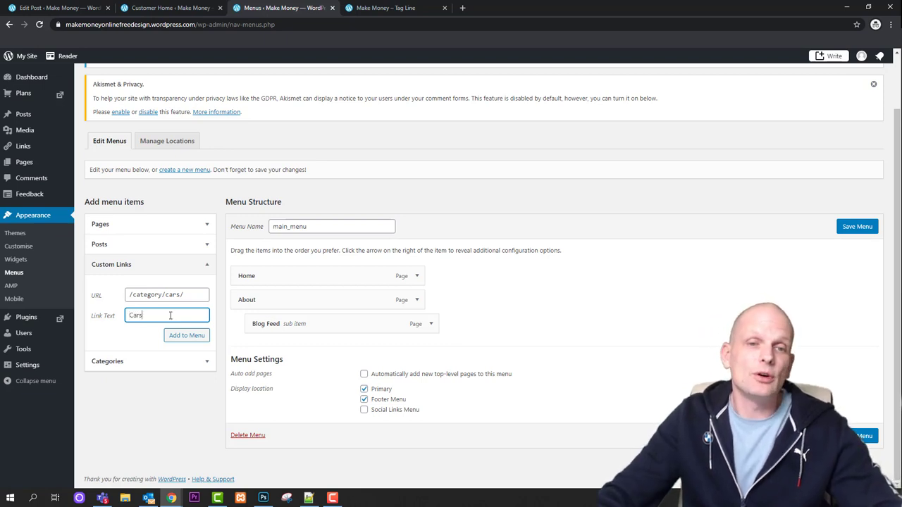
pyautogui.click(181, 341)
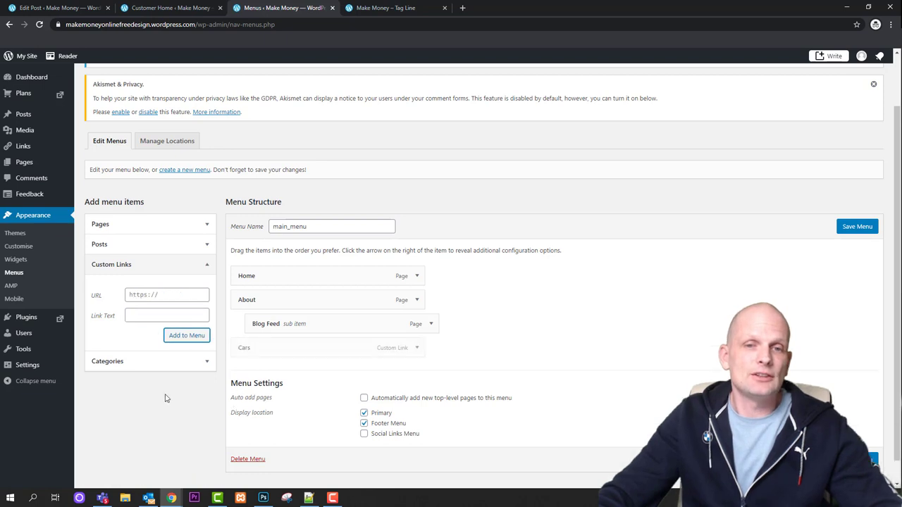
# Keep Cars top-level below Blog Feed and add a Bitcoin custom link to /category/bitcoin/
pyautogui.moveTo(248, 322); pyautogui.dragTo(272, 379)
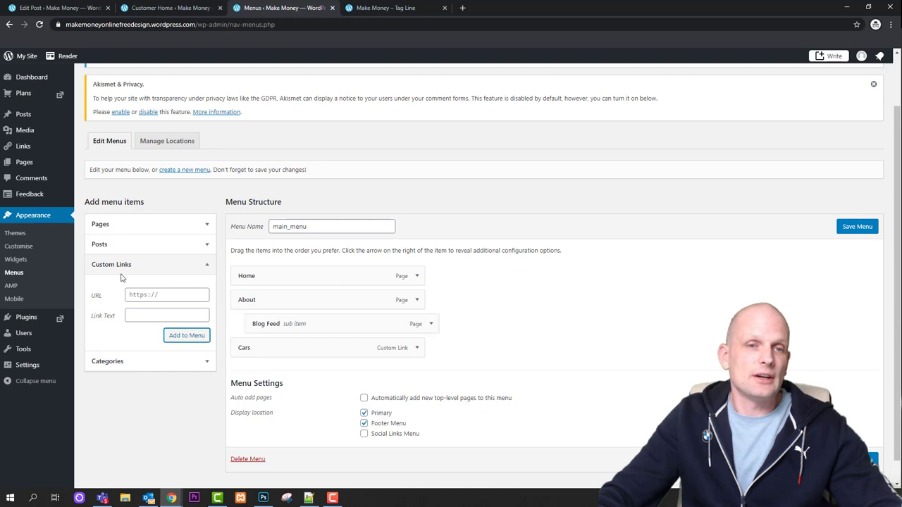
pyautogui.click(167, 295)
pyautogui.write('/category/cars/')
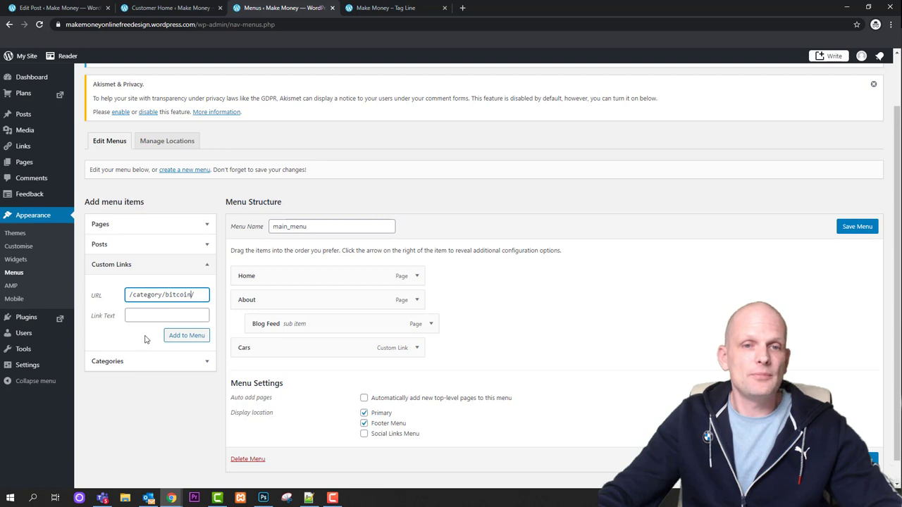
pyautogui.click(154, 315)
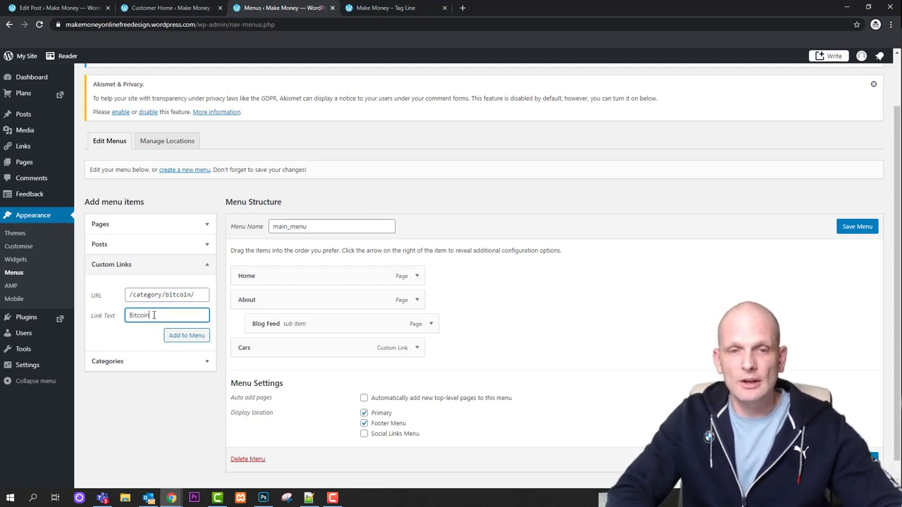
pyautogui.click(172, 336)
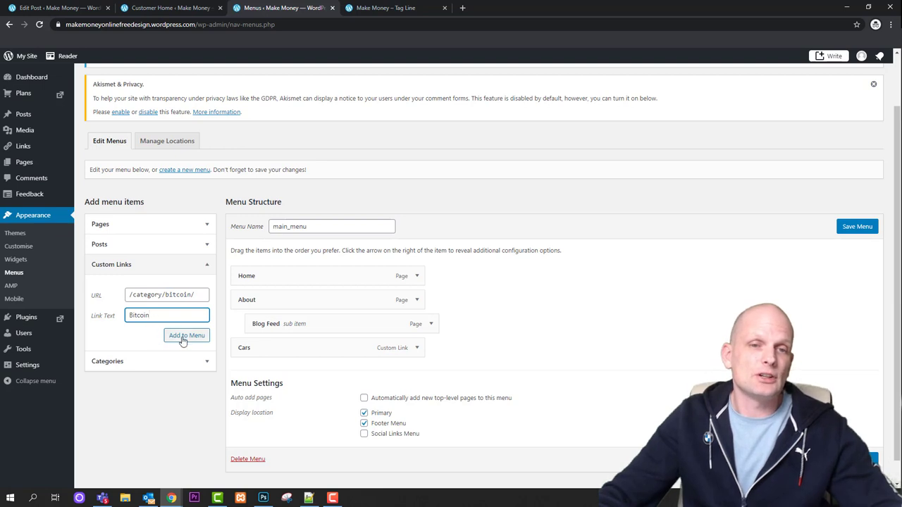
# Keep Bitcoin as a top-level item, save main_menu, and view the live site
pyautogui.moveTo(237, 377); pyautogui.dragTo(241, 376)
pyautogui.click(858, 227)
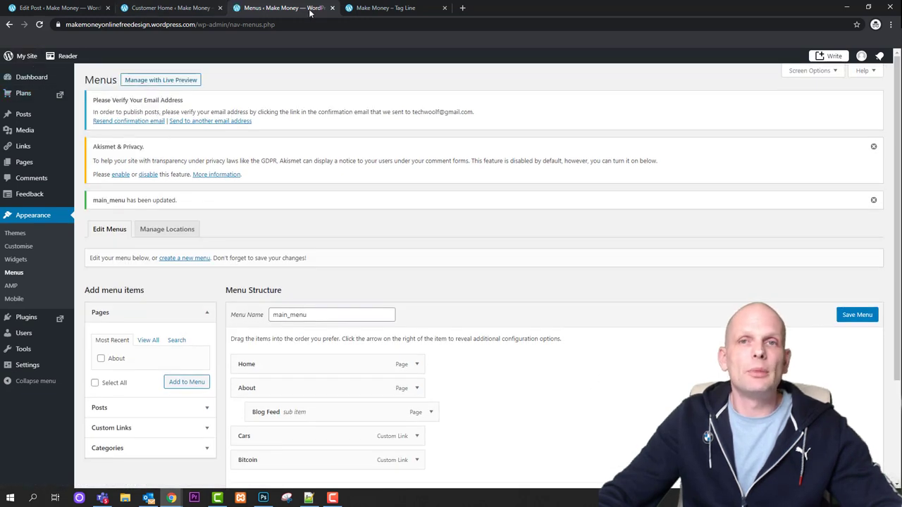
pyautogui.click(385, 8)
# Reload the site, dismiss the email verification notice, and open the Cars category archive
pyautogui.click(39, 26)
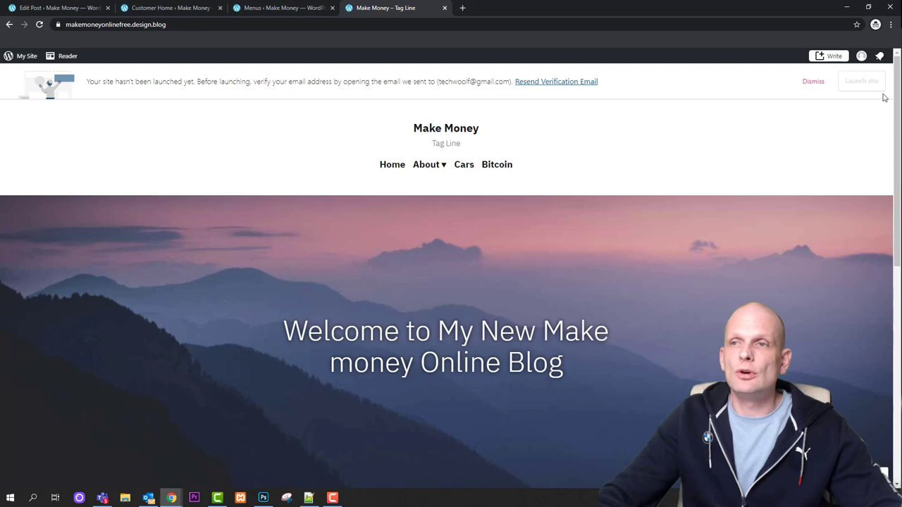
pyautogui.click(813, 82)
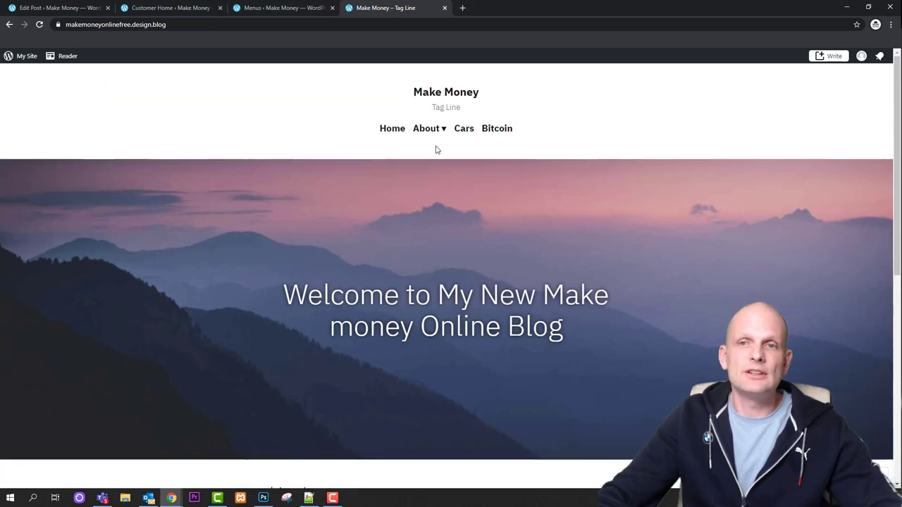
pyautogui.click(458, 131)
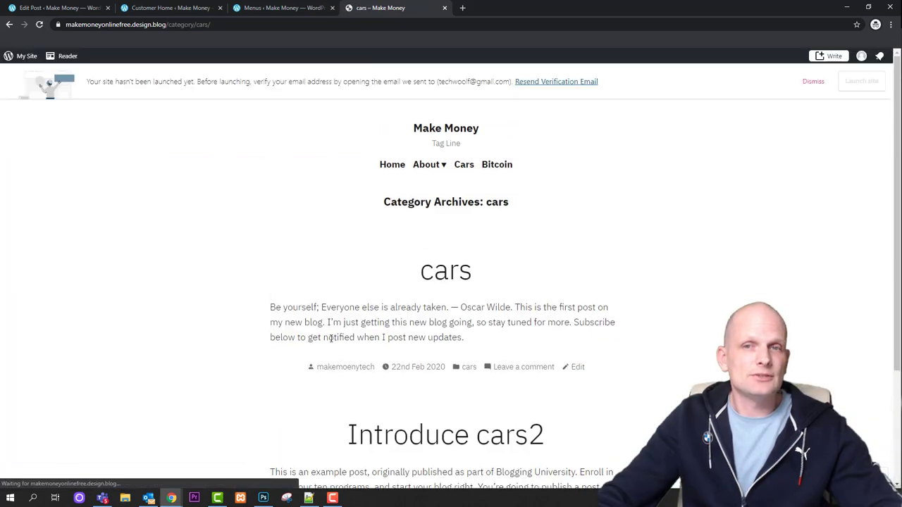
pyautogui.scroll(-2, 315, 303)
pyautogui.scroll(3, 314, 308)
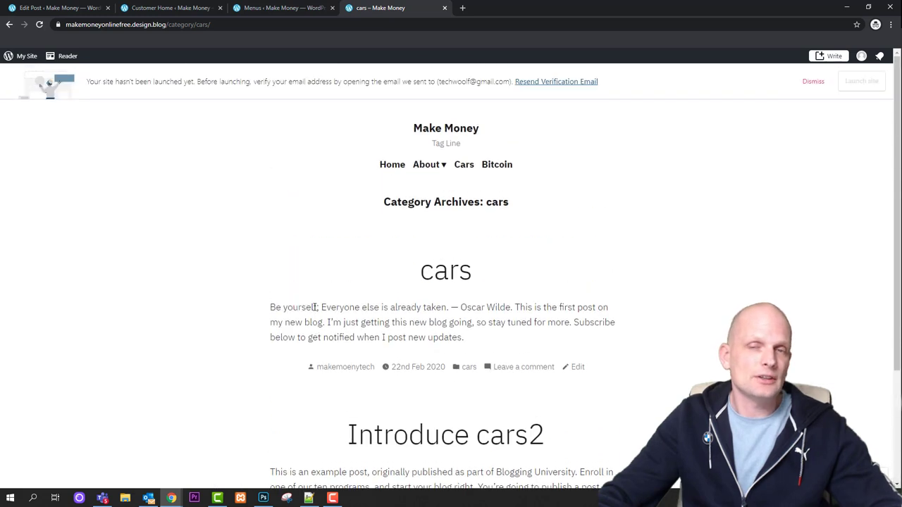
# Open the cars post, then browse the Bitcoin category archive
pyautogui.click(427, 289)
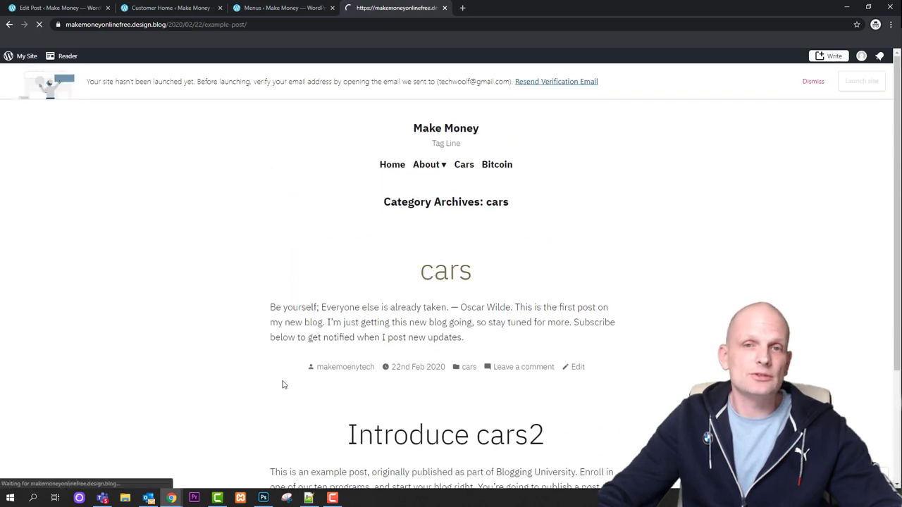
pyautogui.scroll(-2, 442, 285)
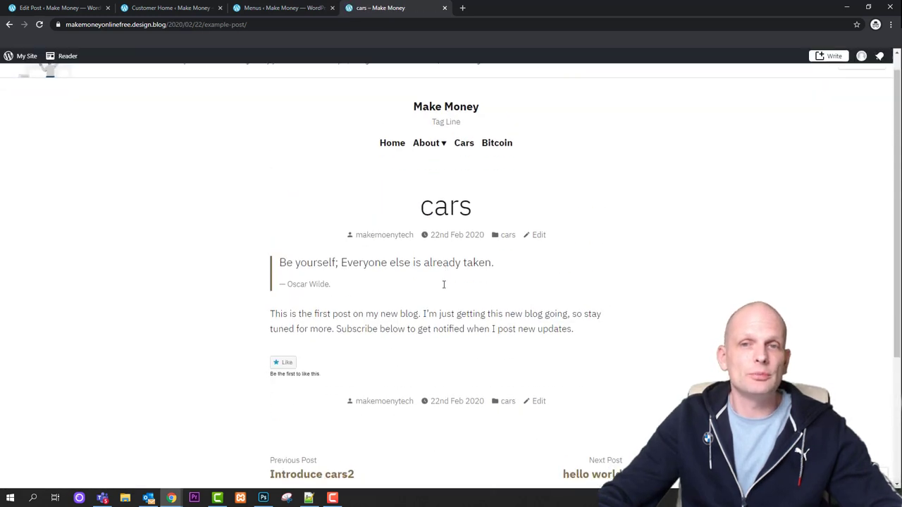
pyautogui.scroll(2, 493, 178)
pyautogui.click(485, 165)
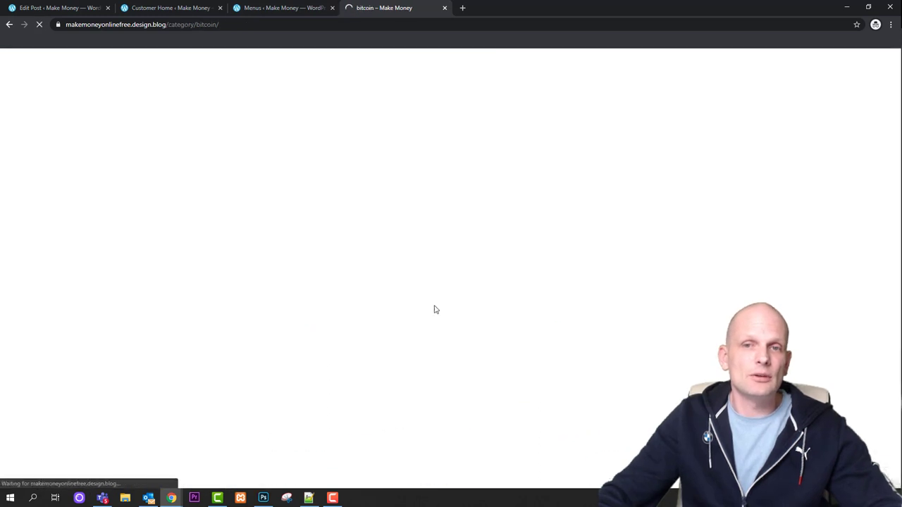
pyautogui.scroll(-1, 423, 314)
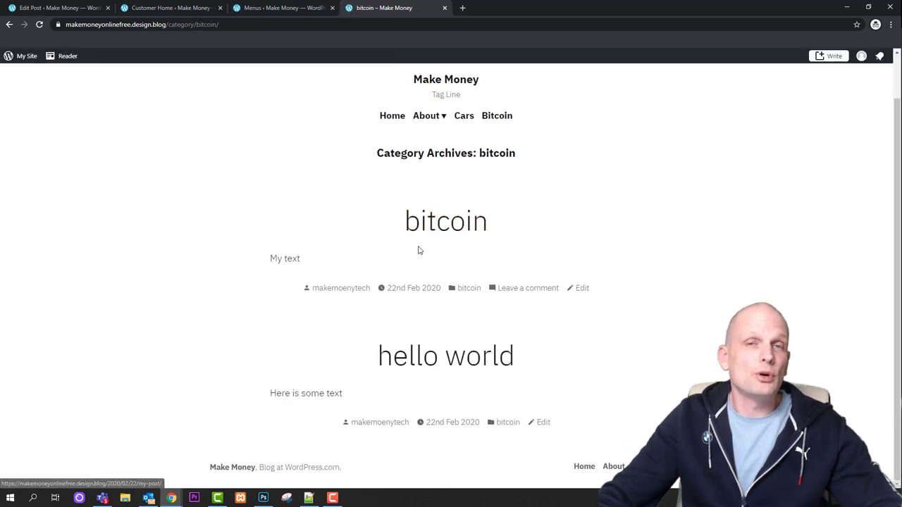
pyautogui.scroll(1, 419, 250)
pyautogui.scroll(-1, 419, 249)
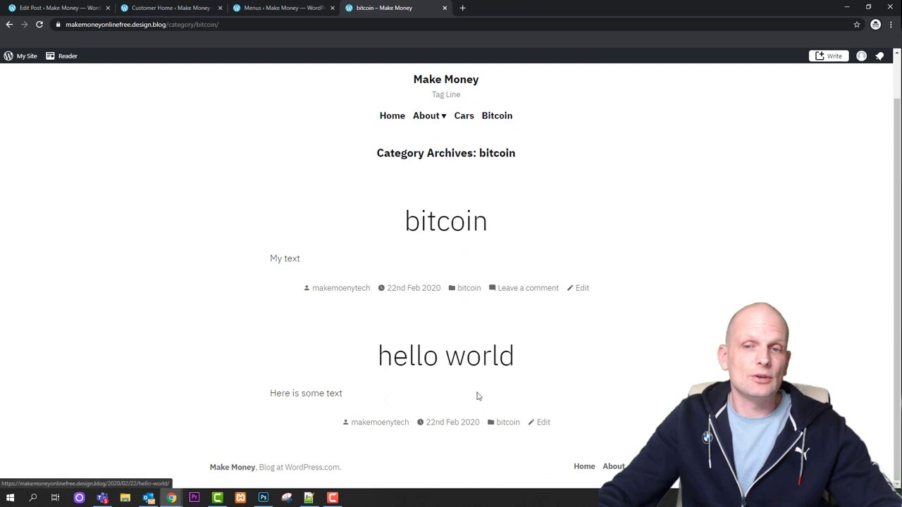
pyautogui.scroll(1, 461, 326)
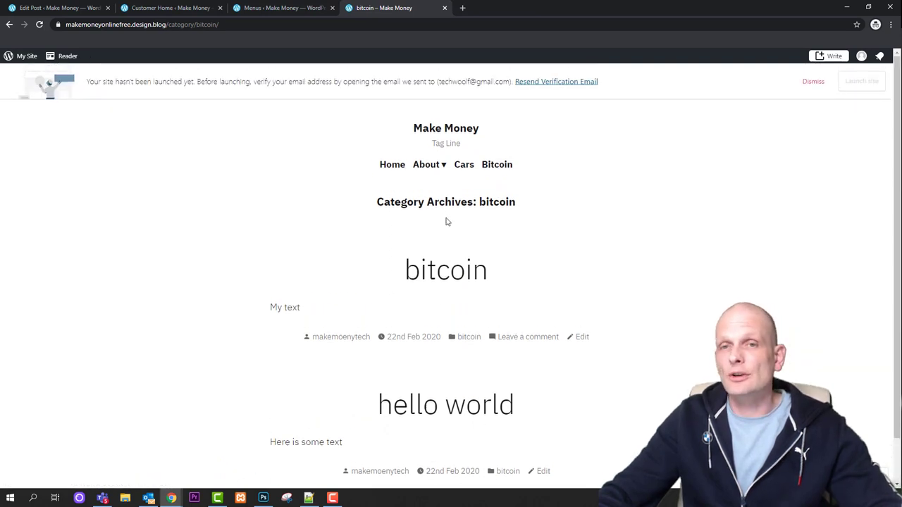
# Recheck the Home, Cars and Bitcoin menu links on the live site
pyautogui.click(390, 165)
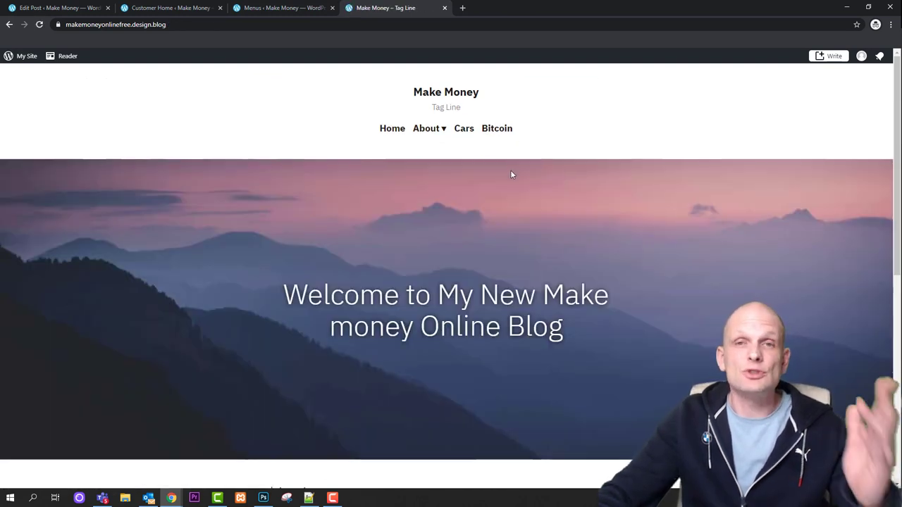
pyautogui.click(464, 129)
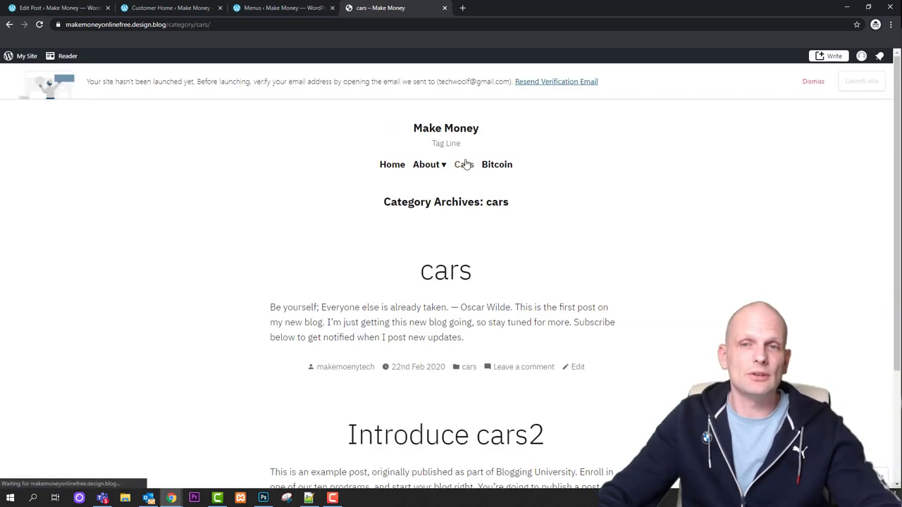
pyautogui.scroll(-2, 485, 309)
pyautogui.scroll(2, 423, 282)
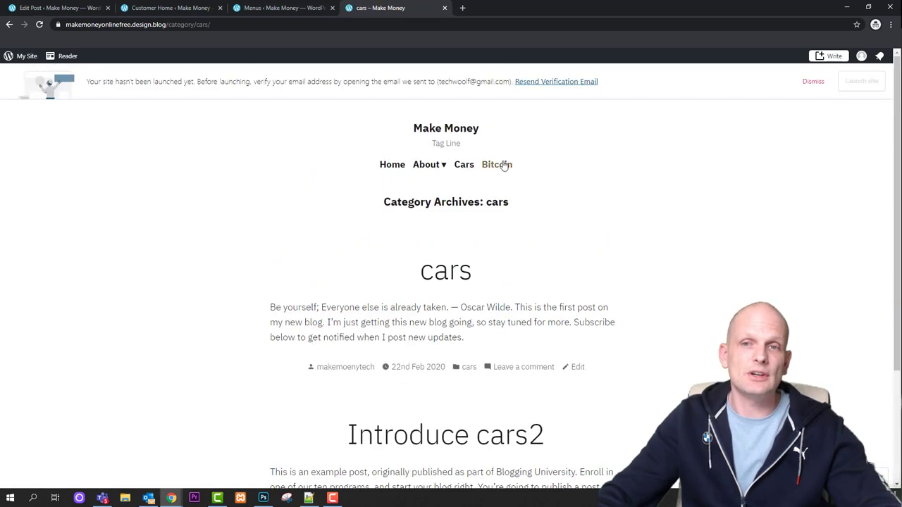
pyautogui.click(501, 167)
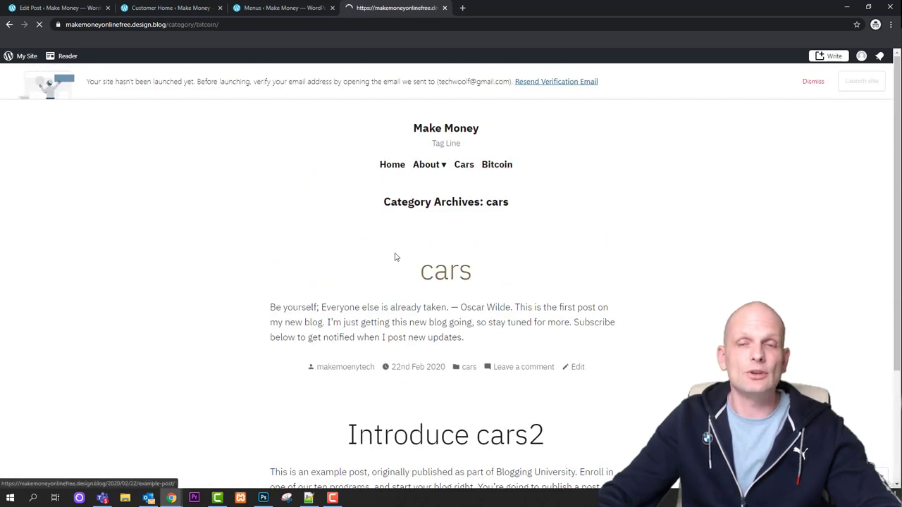
pyautogui.click(390, 165)
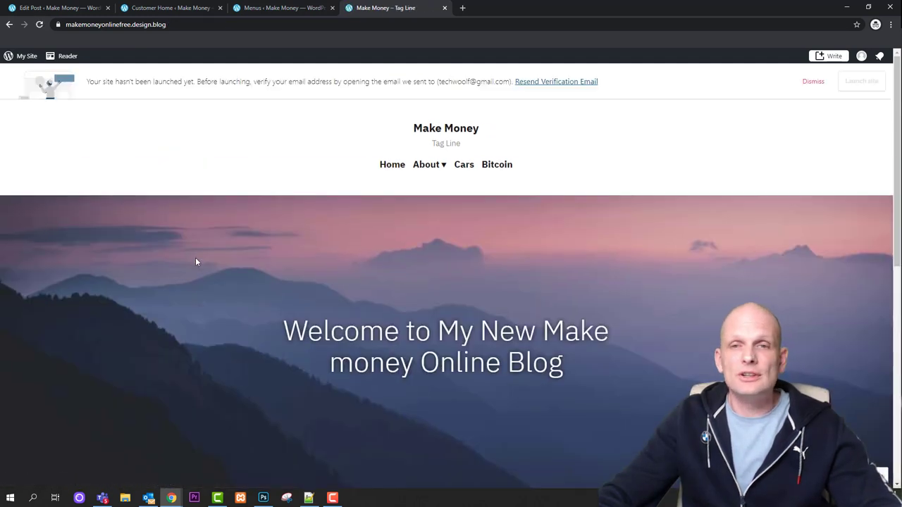
pyautogui.scroll(-4, 207, 244)
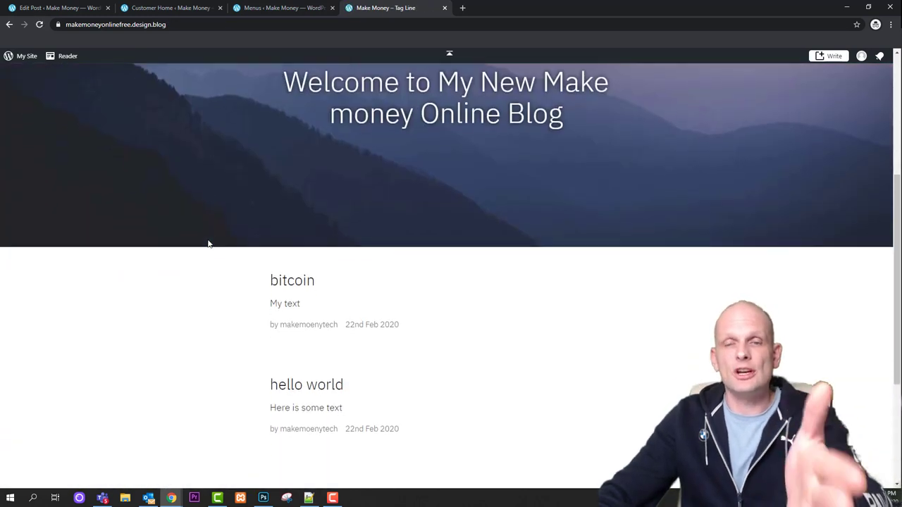
pyautogui.scroll(5, 208, 244)
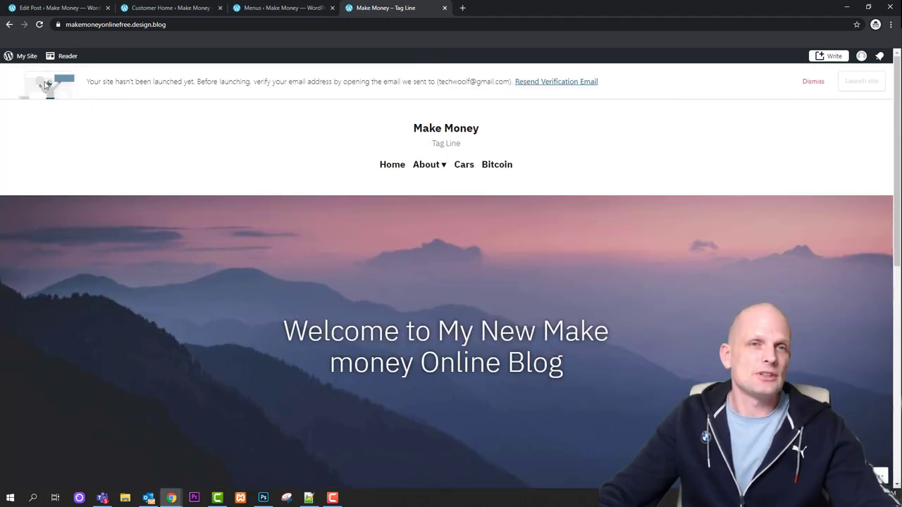
# Dismiss the site-launch notice, look over the front page, and return to the Menus admin page
pyautogui.click(812, 83)
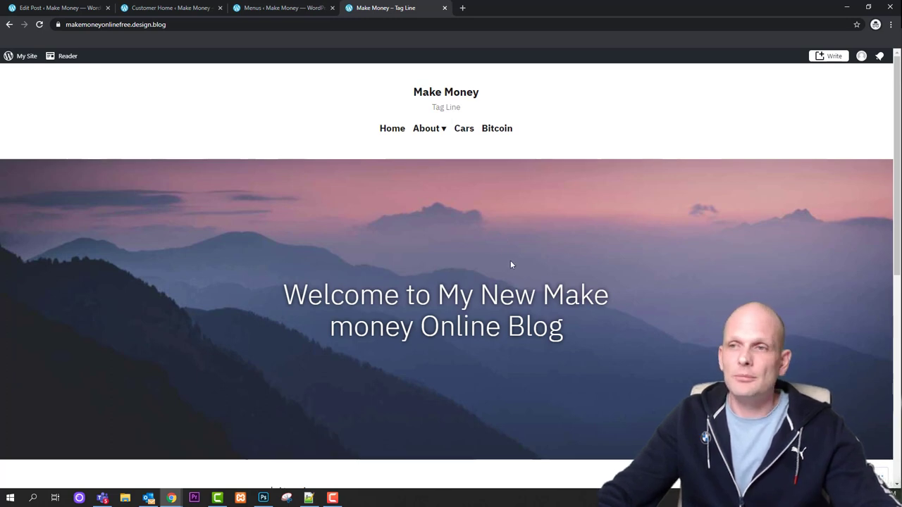
pyautogui.scroll(-4, 210, 348)
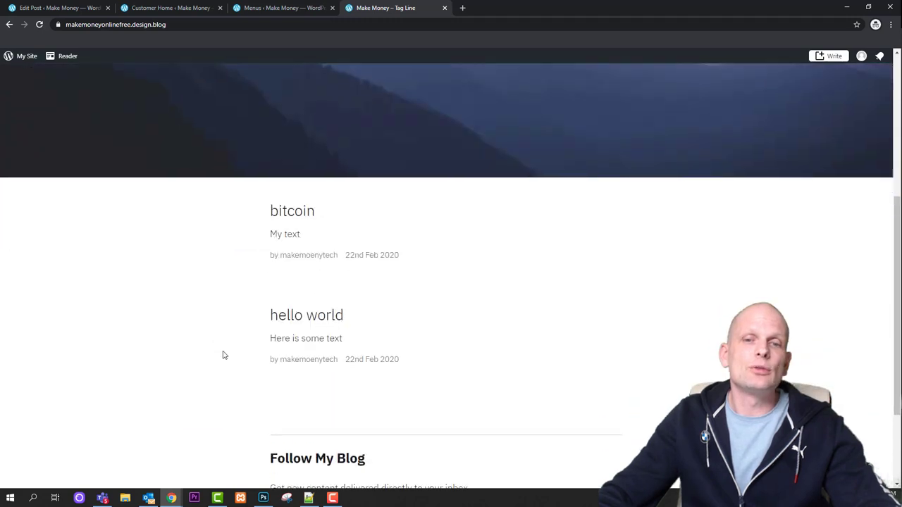
pyautogui.scroll(-2, 223, 355)
pyautogui.scroll(6, 228, 348)
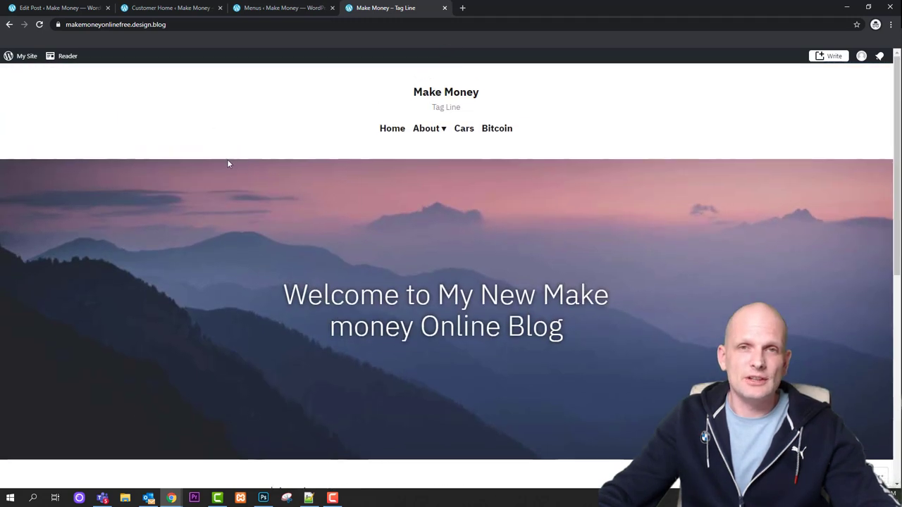
pyautogui.click(258, 8)
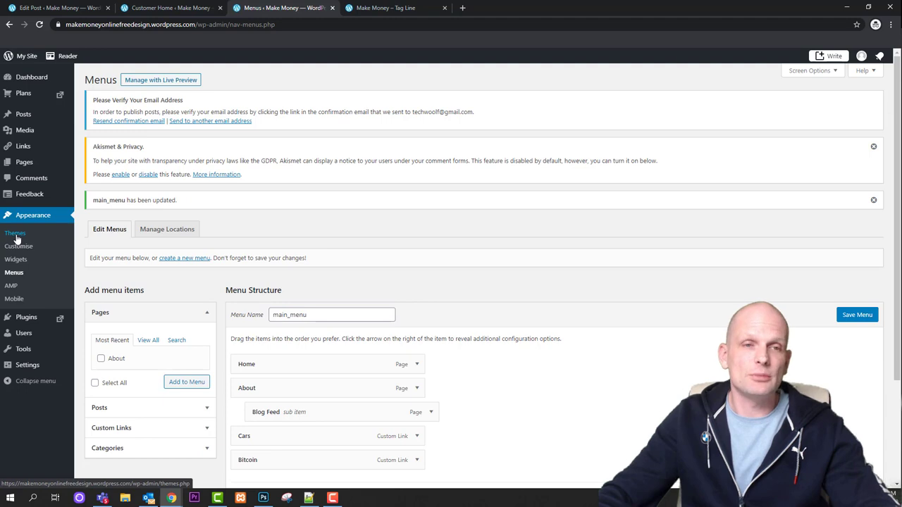
# Open Appearance > Themes and scroll past Stow, Twenty Sixteen and Dara to Twenty Fourteen
pyautogui.click(17, 240)
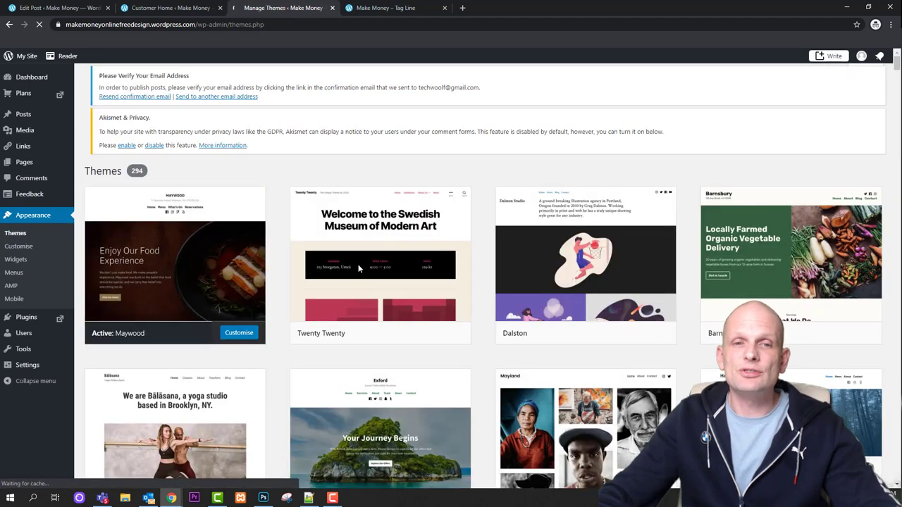
pyautogui.scroll(-3, 360, 270)
pyautogui.scroll(4, 359, 270)
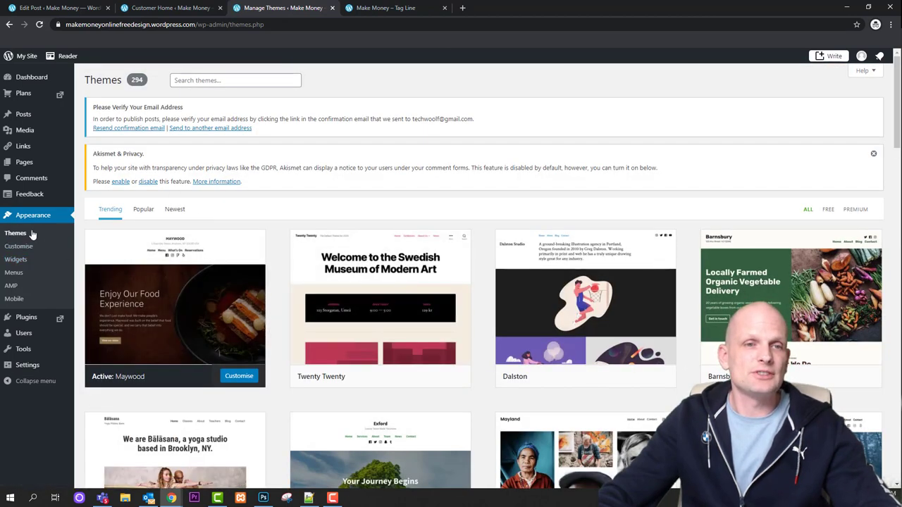
pyautogui.scroll(-3, 190, 234)
pyautogui.scroll(-5, 191, 234)
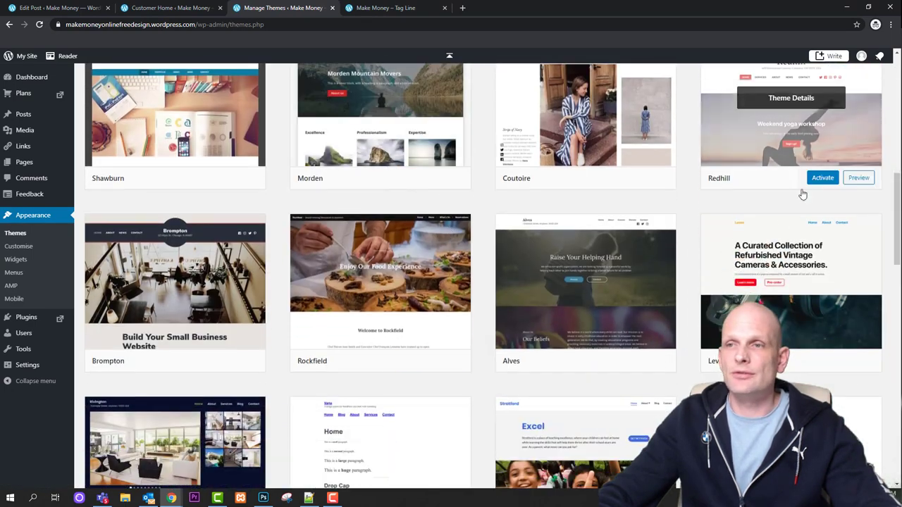
pyautogui.scroll(3, 794, 291)
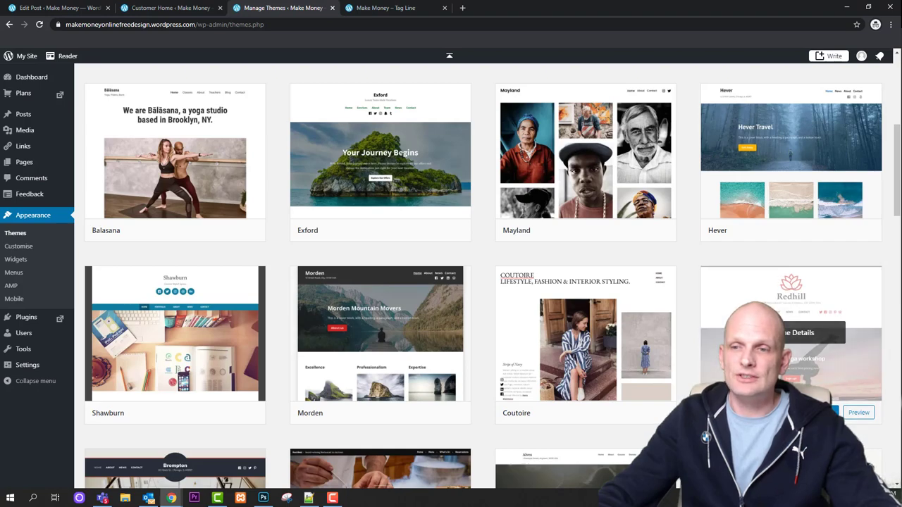
pyautogui.scroll(-5, 806, 377)
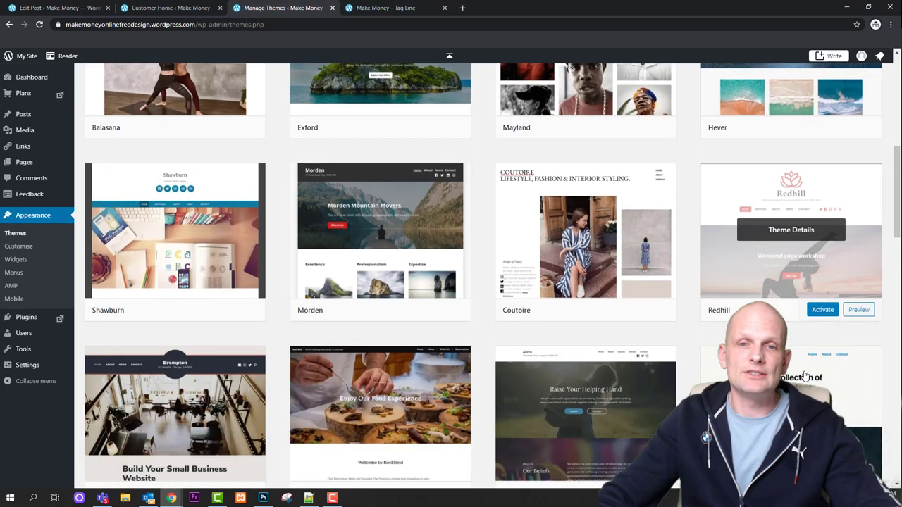
pyautogui.scroll(-7, 668, 367)
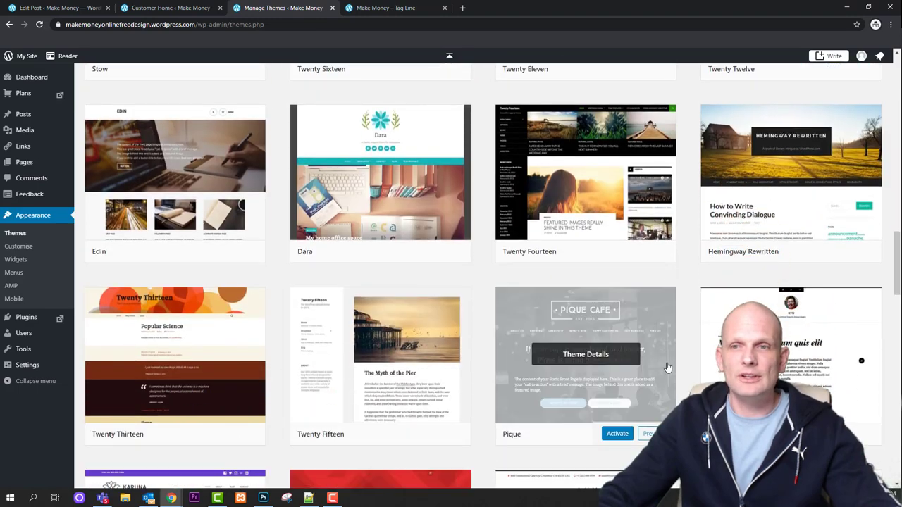
pyautogui.scroll(2, 635, 353)
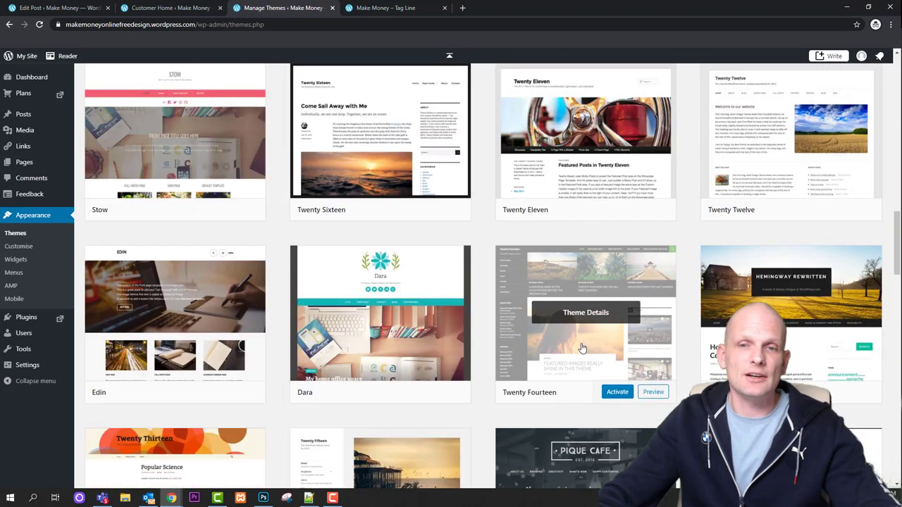
# Activate Twenty Fourteen, glance at it in the Customizer, then return to the blog's front page
pyautogui.click(615, 399)
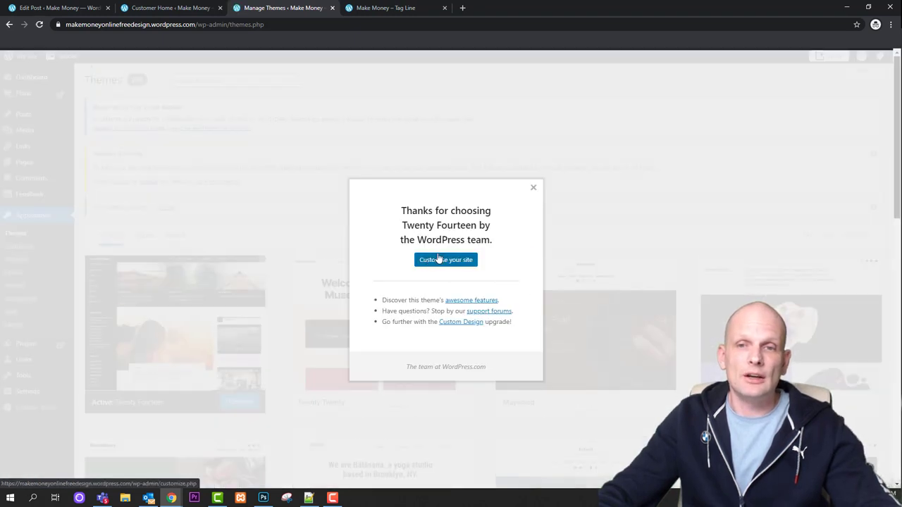
pyautogui.click(452, 261)
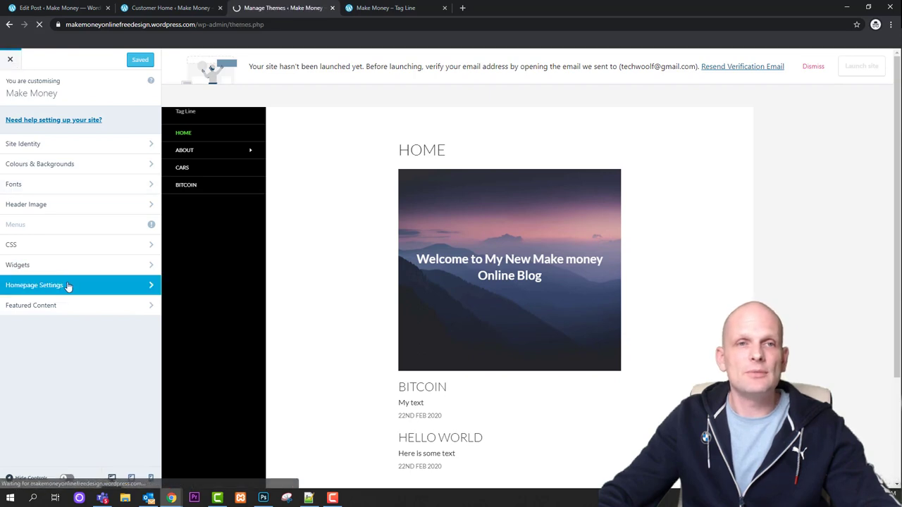
pyautogui.click(9, 61)
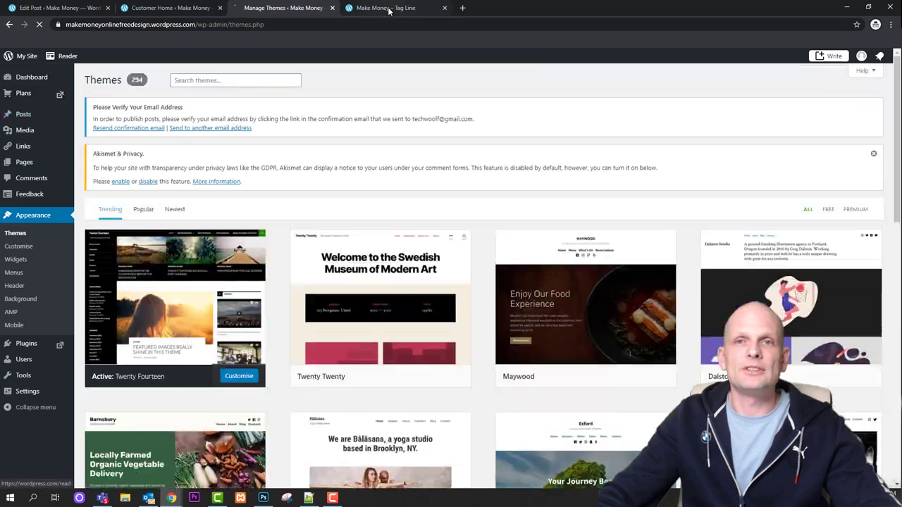
pyautogui.click(366, 8)
# Reload the front page in Twenty Fourteen and open the Blog Feed page under About
pyautogui.click(38, 24)
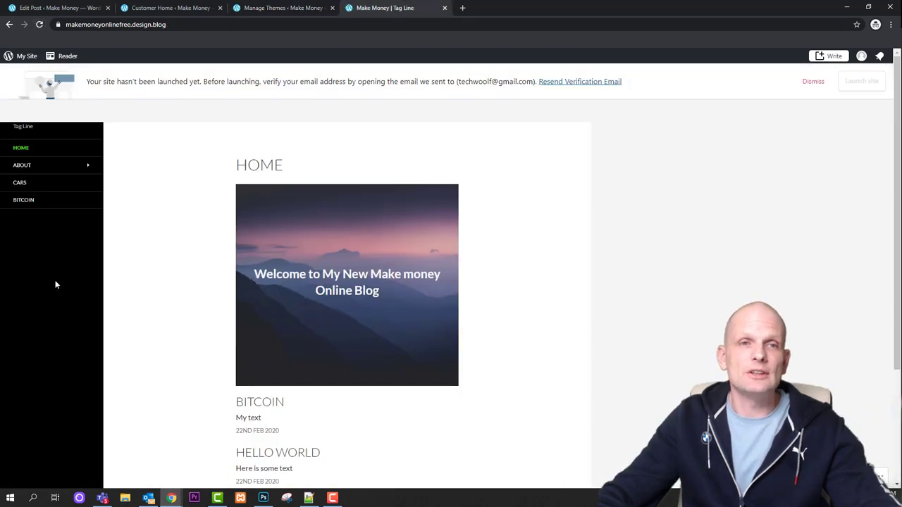
pyautogui.scroll(-3, 106, 308)
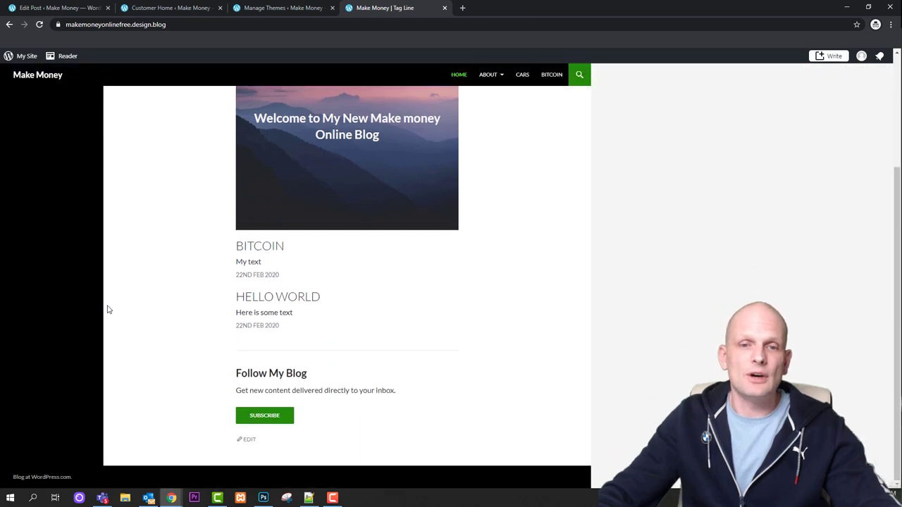
pyautogui.scroll(3, 108, 309)
pyautogui.moveTo(52, 166)
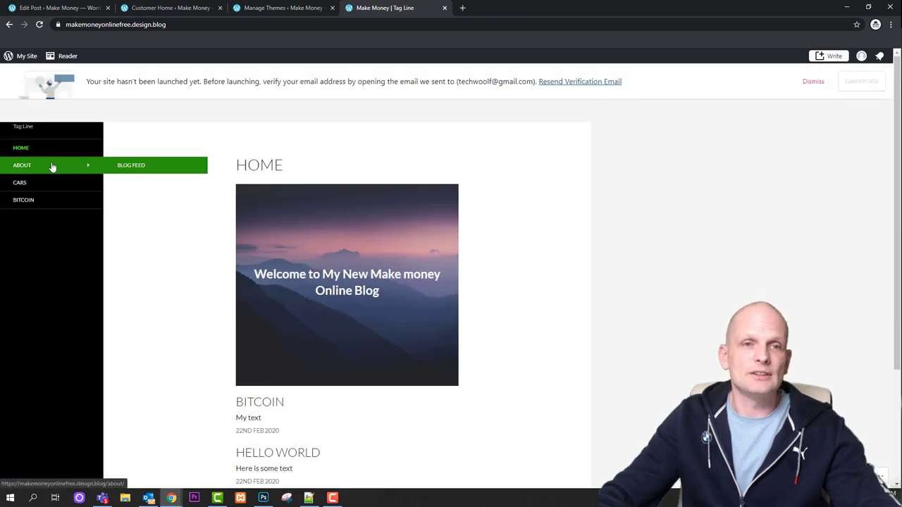
pyautogui.click(132, 167)
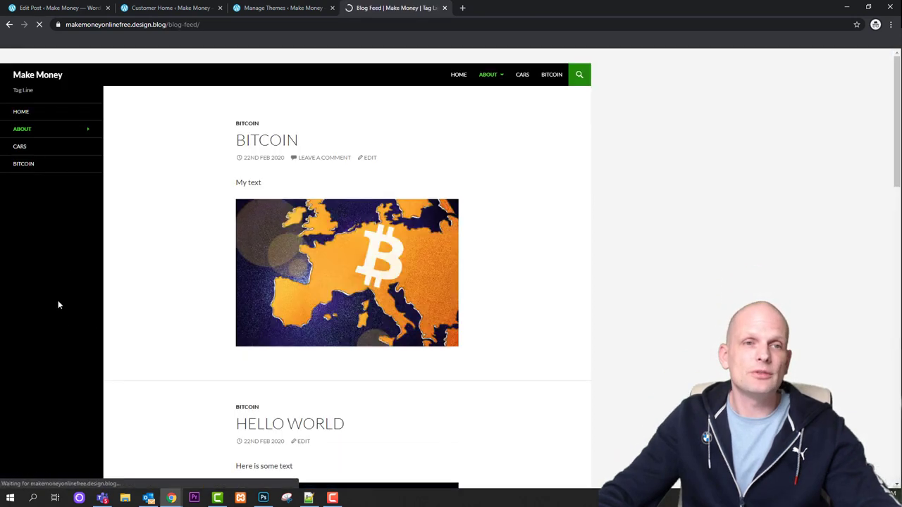
# View the Cars category archive, dismissing the site-launch notice
pyautogui.click(47, 189)
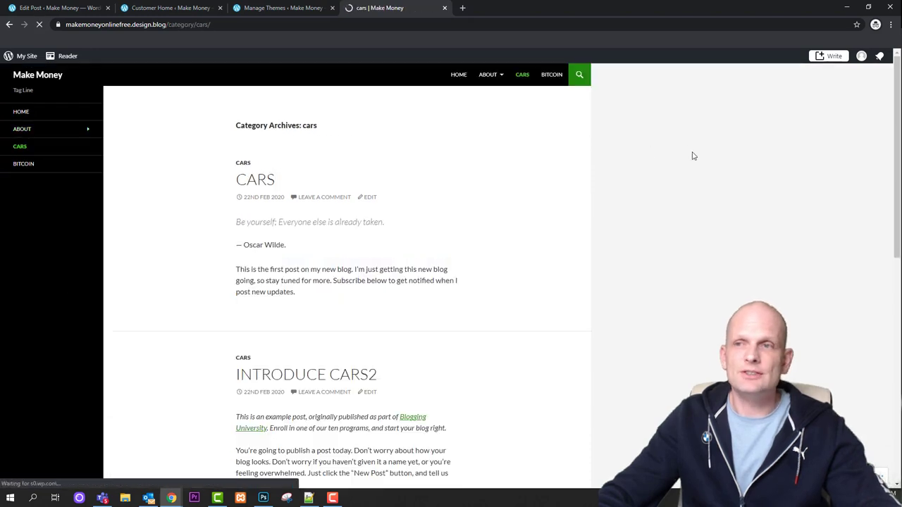
pyautogui.click(812, 82)
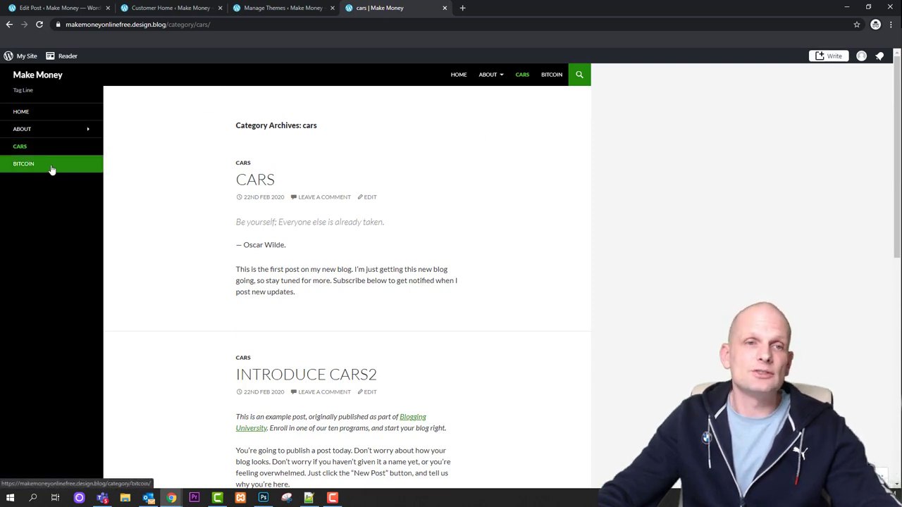
pyautogui.scroll(-5, 306, 191)
pyautogui.scroll(2, 206, 212)
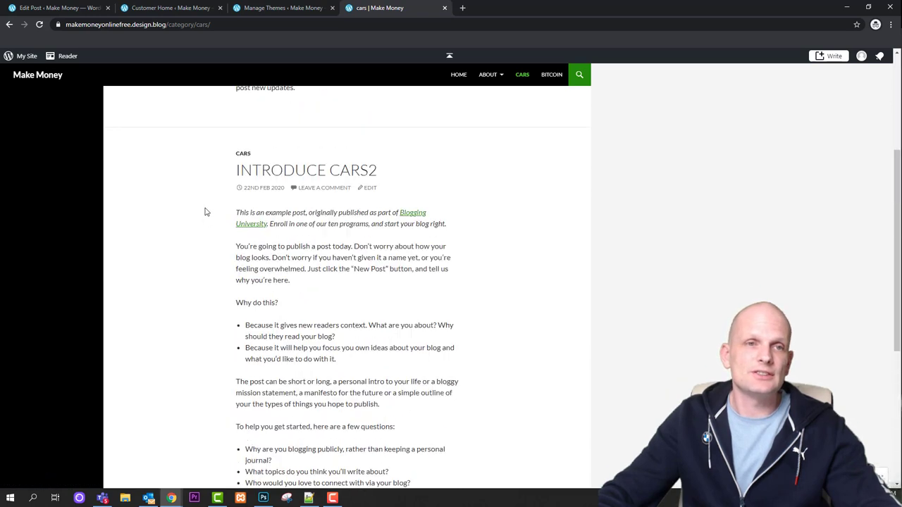
pyautogui.scroll(3, 206, 212)
# View the Bitcoin category archive with its bitcoin and Hello World posts
pyautogui.click(48, 163)
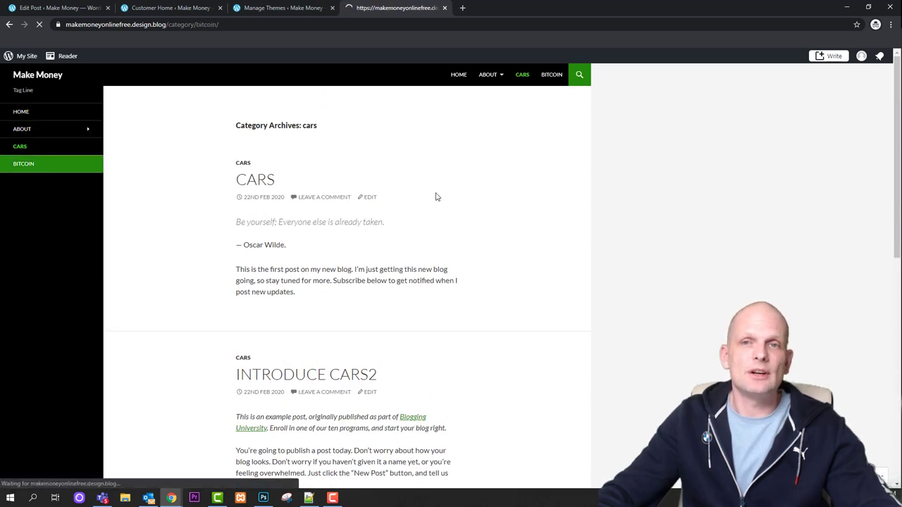
pyautogui.click(814, 81)
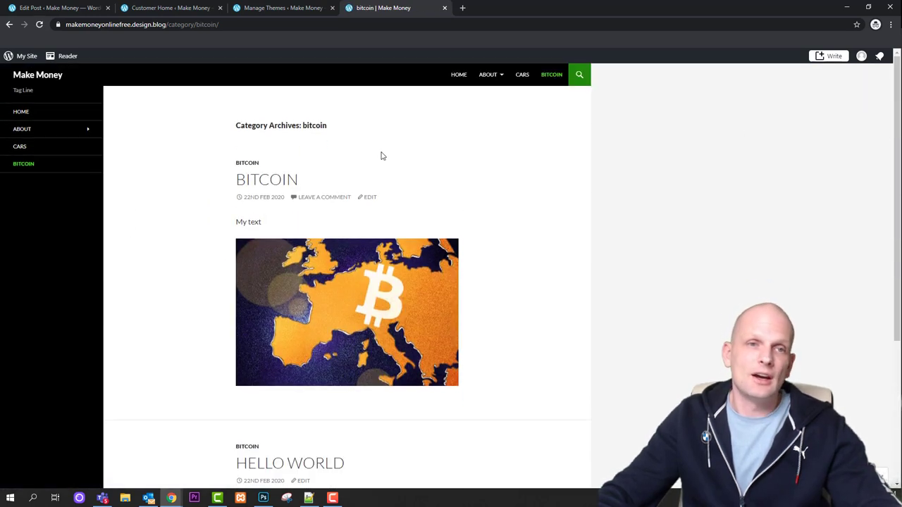
pyautogui.scroll(-3, 312, 153)
pyautogui.scroll(3, 313, 152)
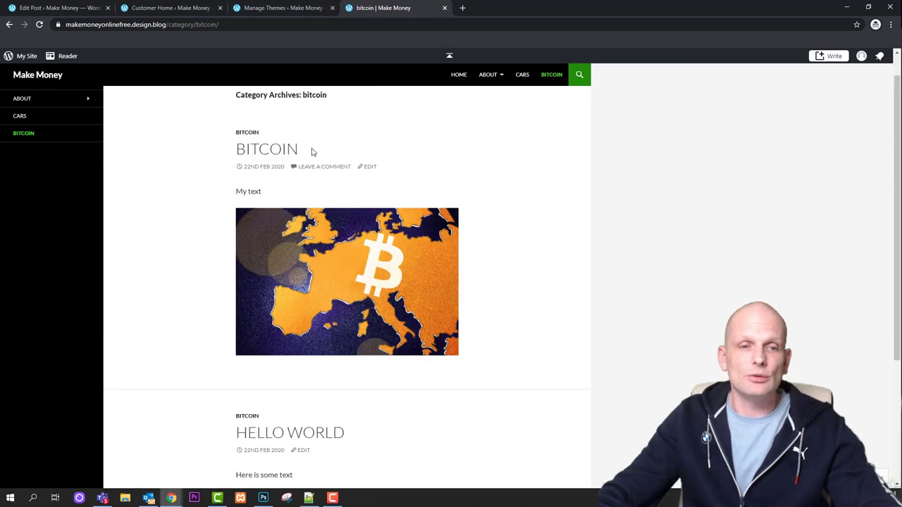